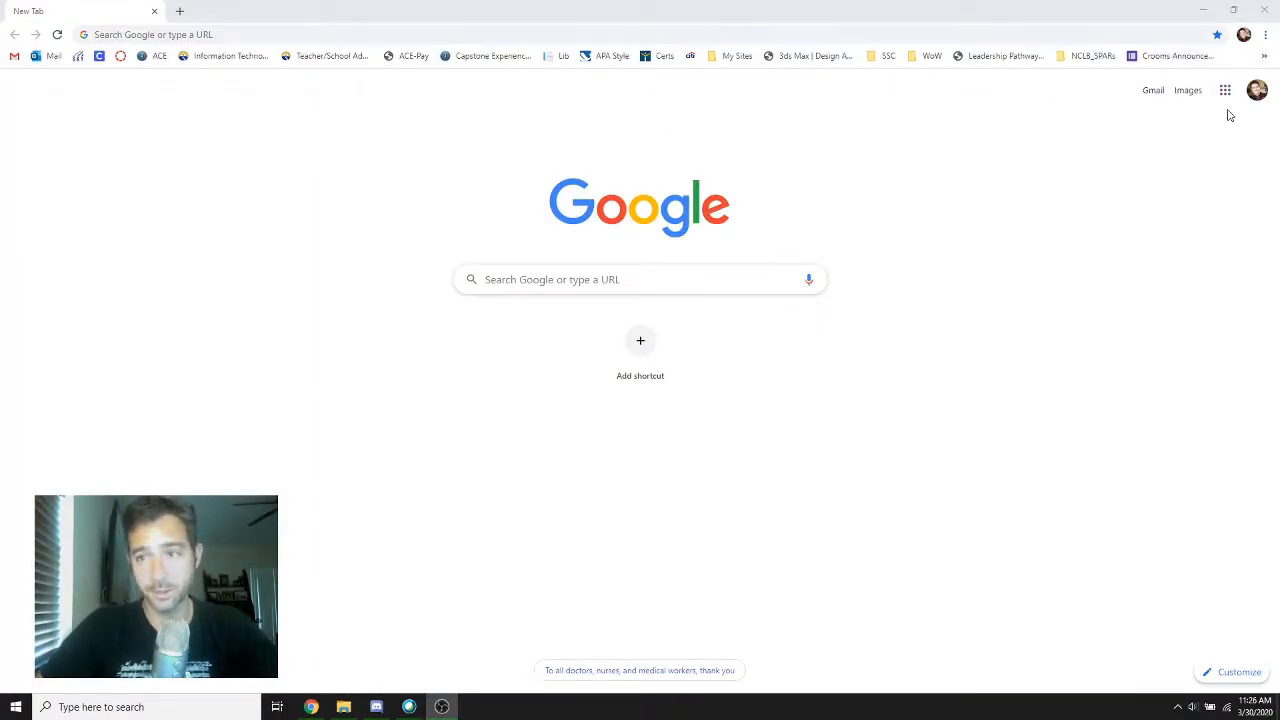
key("ctrl")
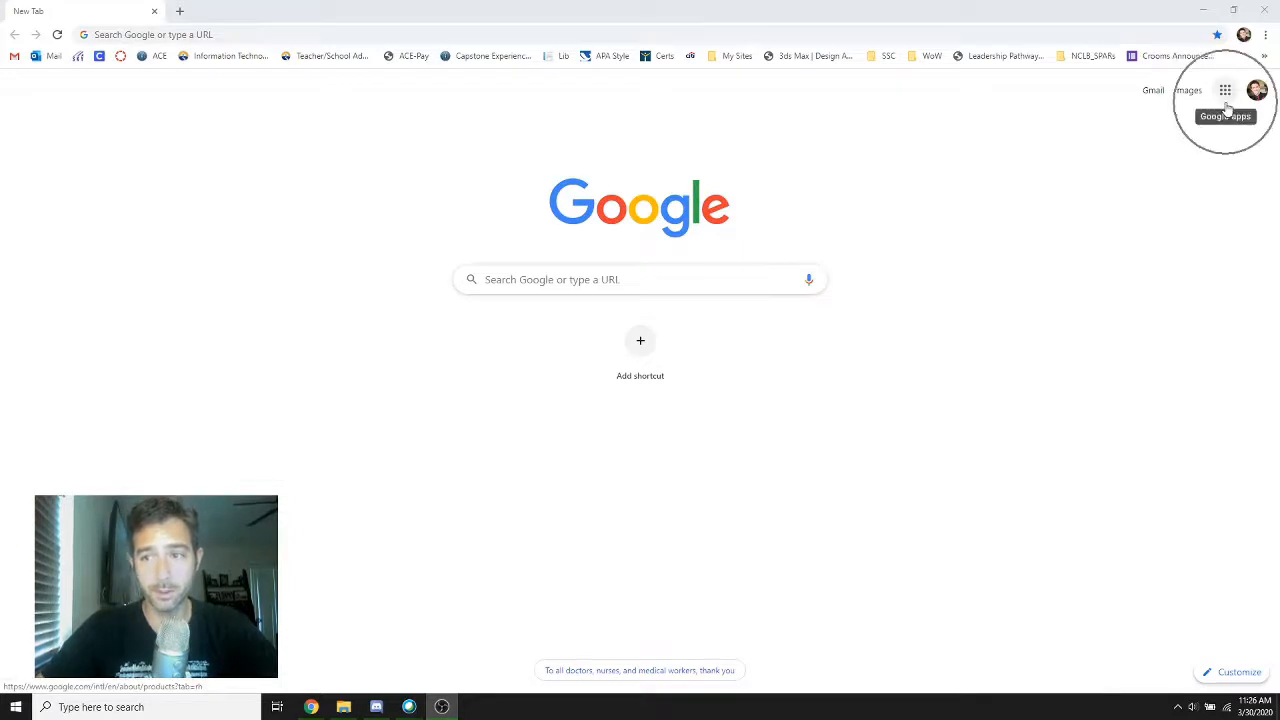
left_click(1225, 98)
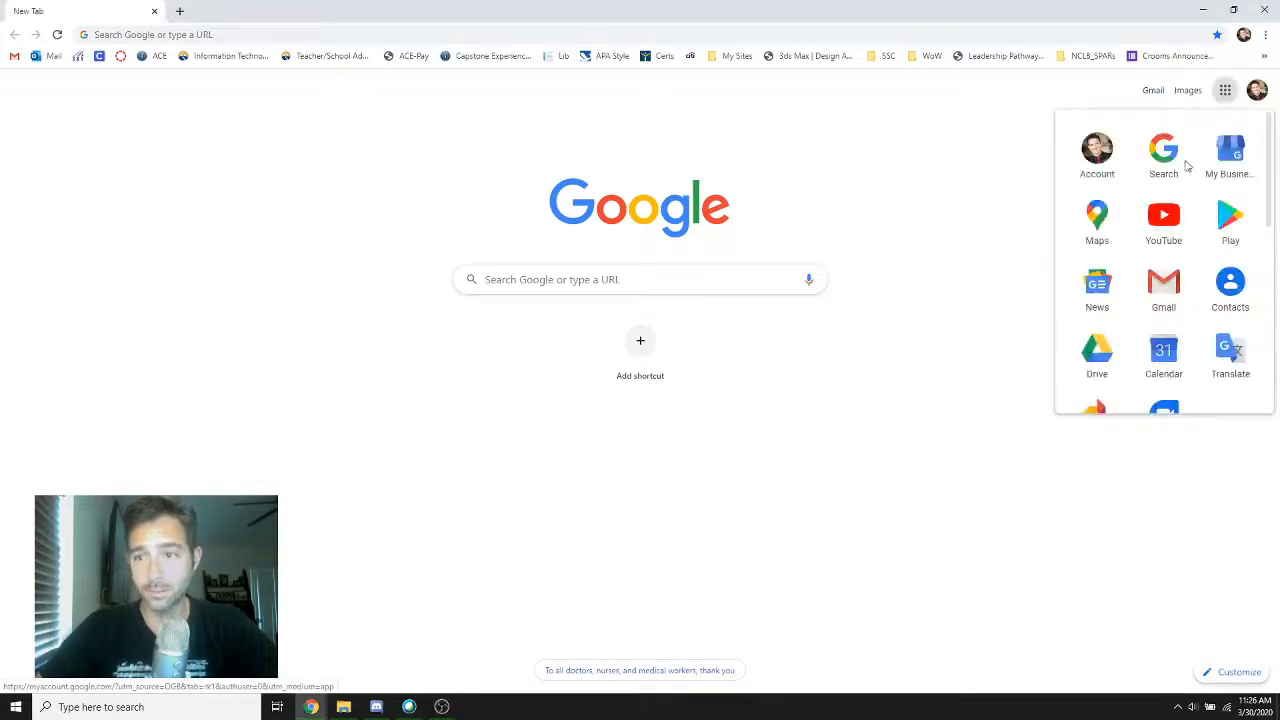
scroll(1100, 300, "down", 1)
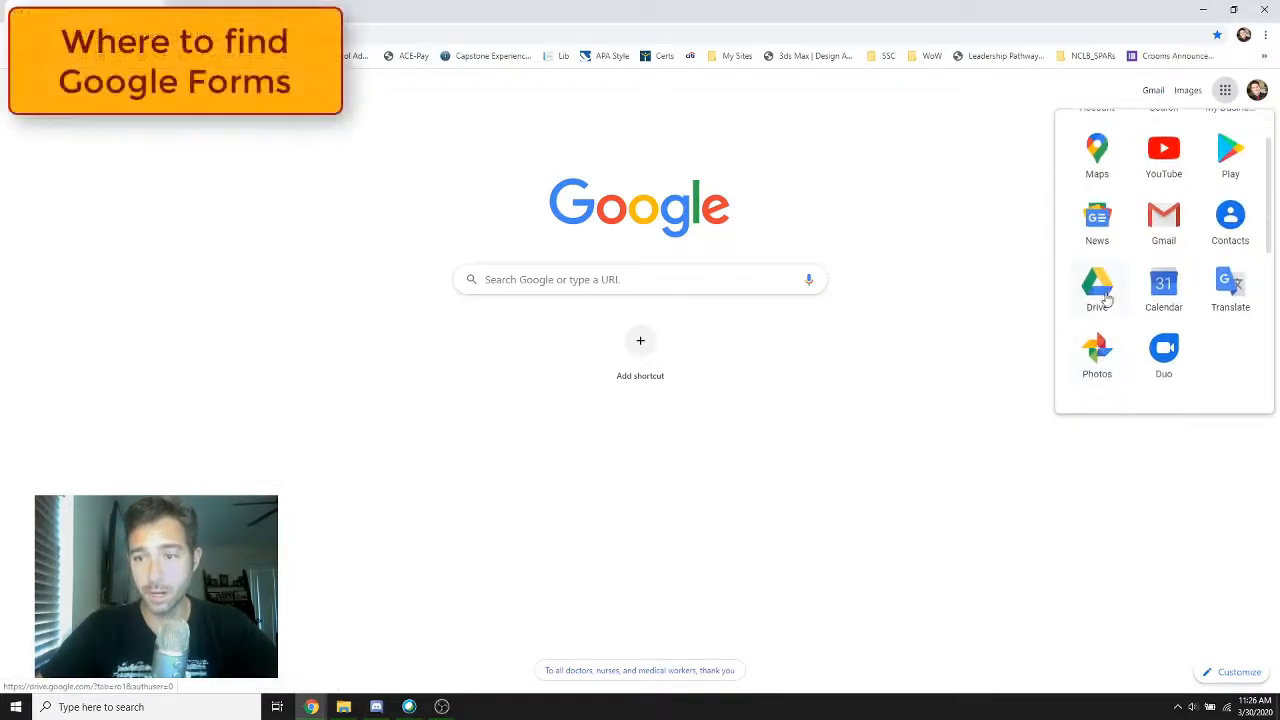
scroll(1104, 296, "down", 2)
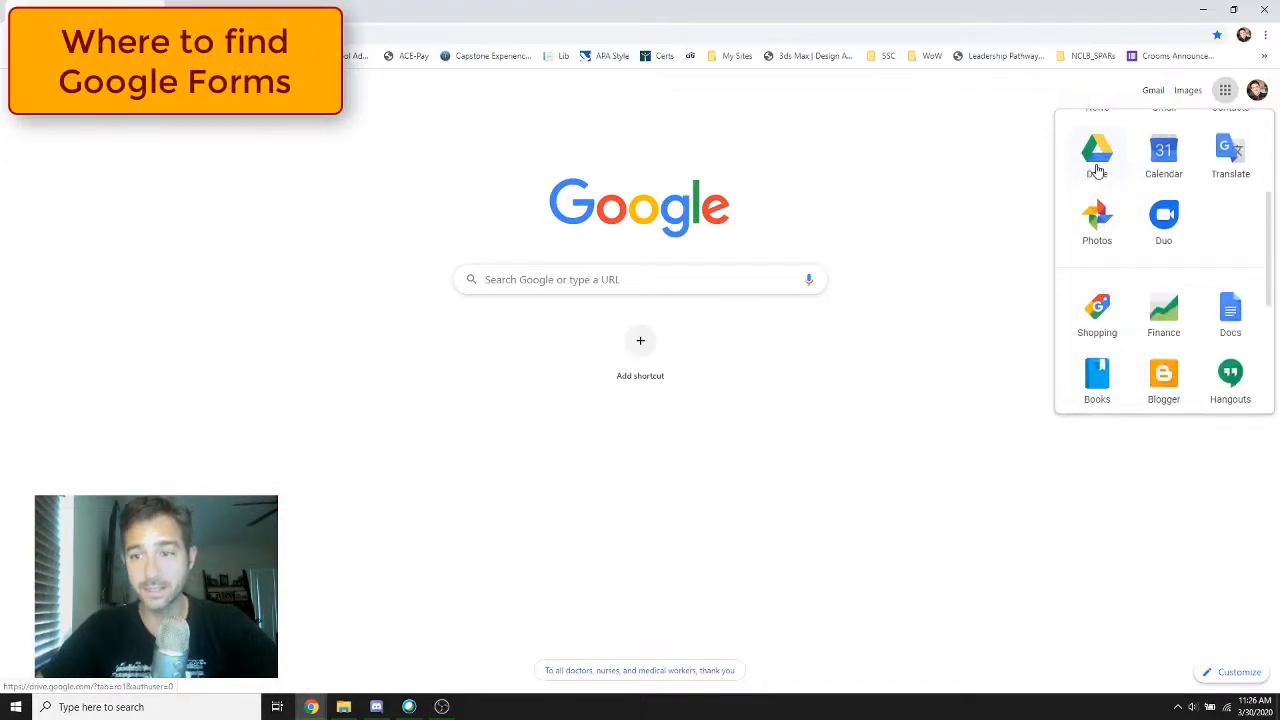
scroll(1114, 300, "down", 2)
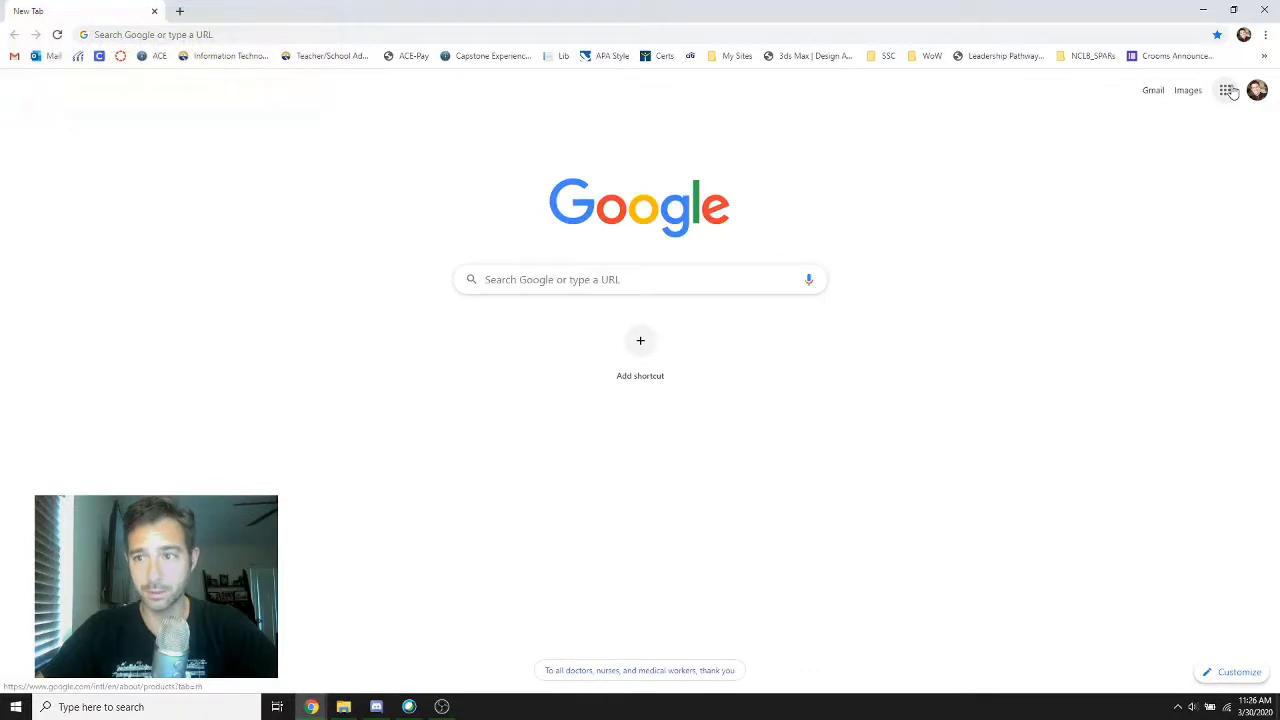
Open Google Drive and switch to the school account's My Drive
left_click(1225, 90)
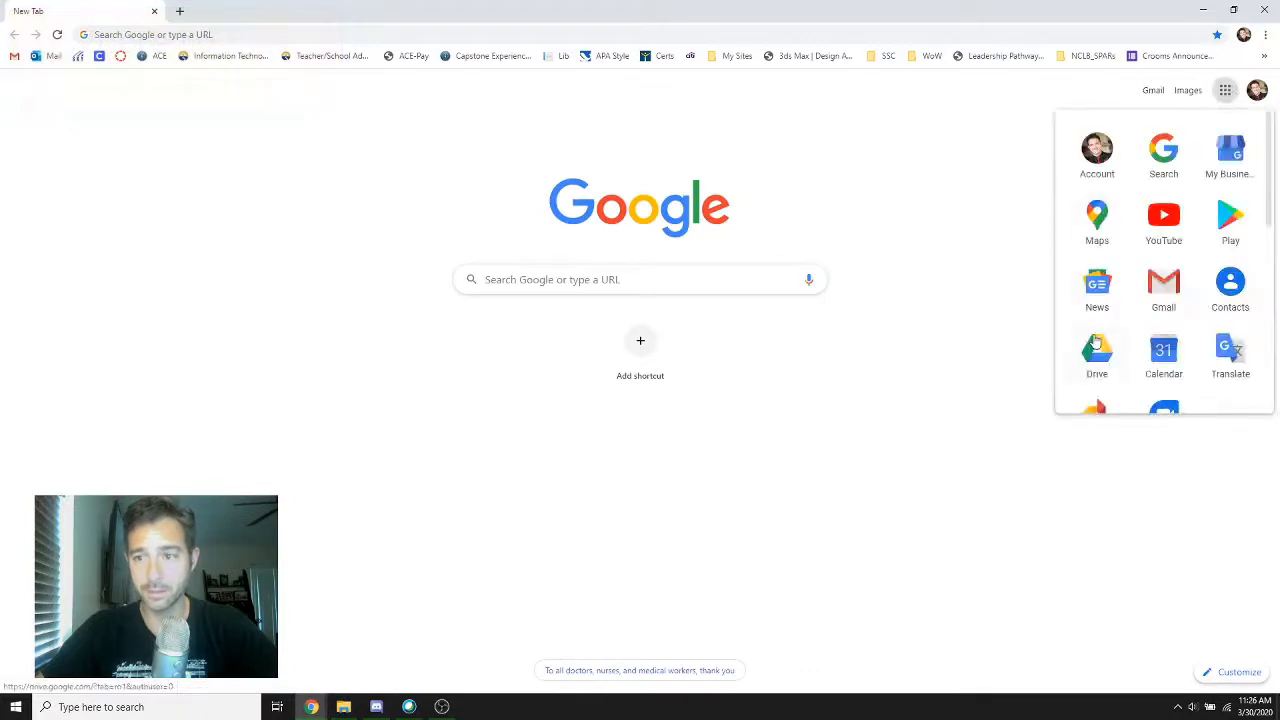
left_click(1096, 345)
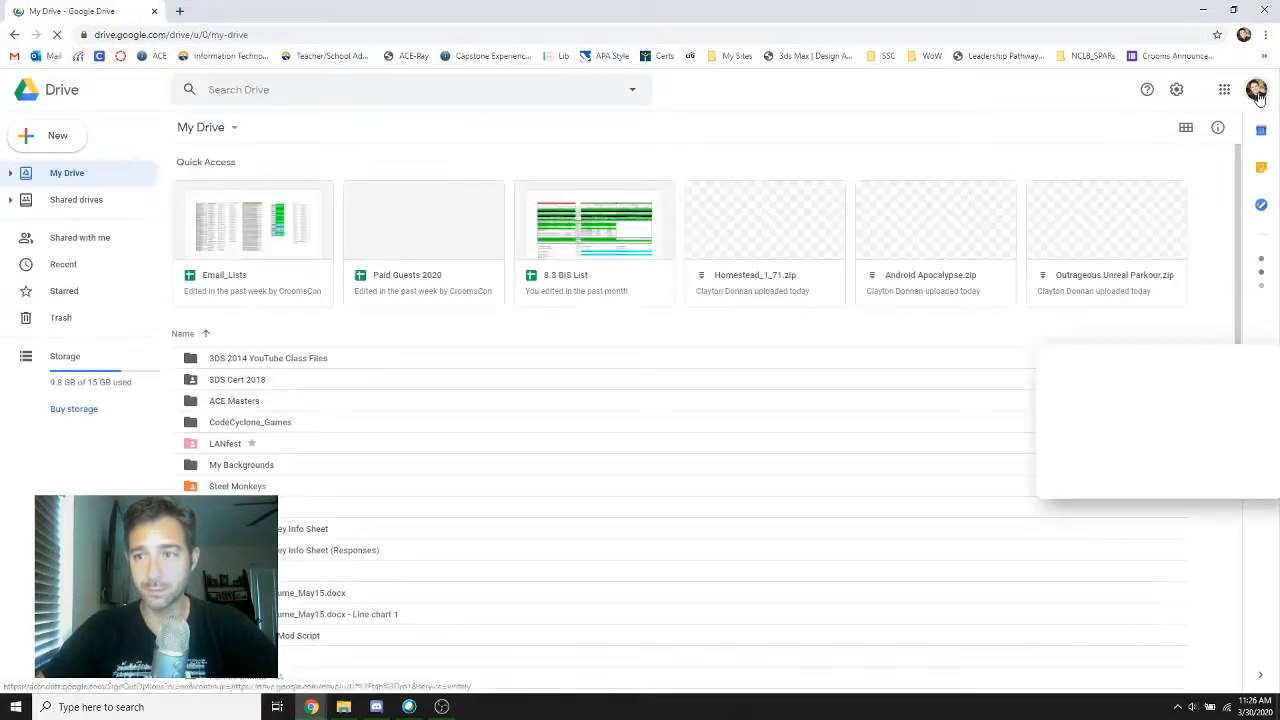
left_click(1257, 91)
left_click(1130, 327)
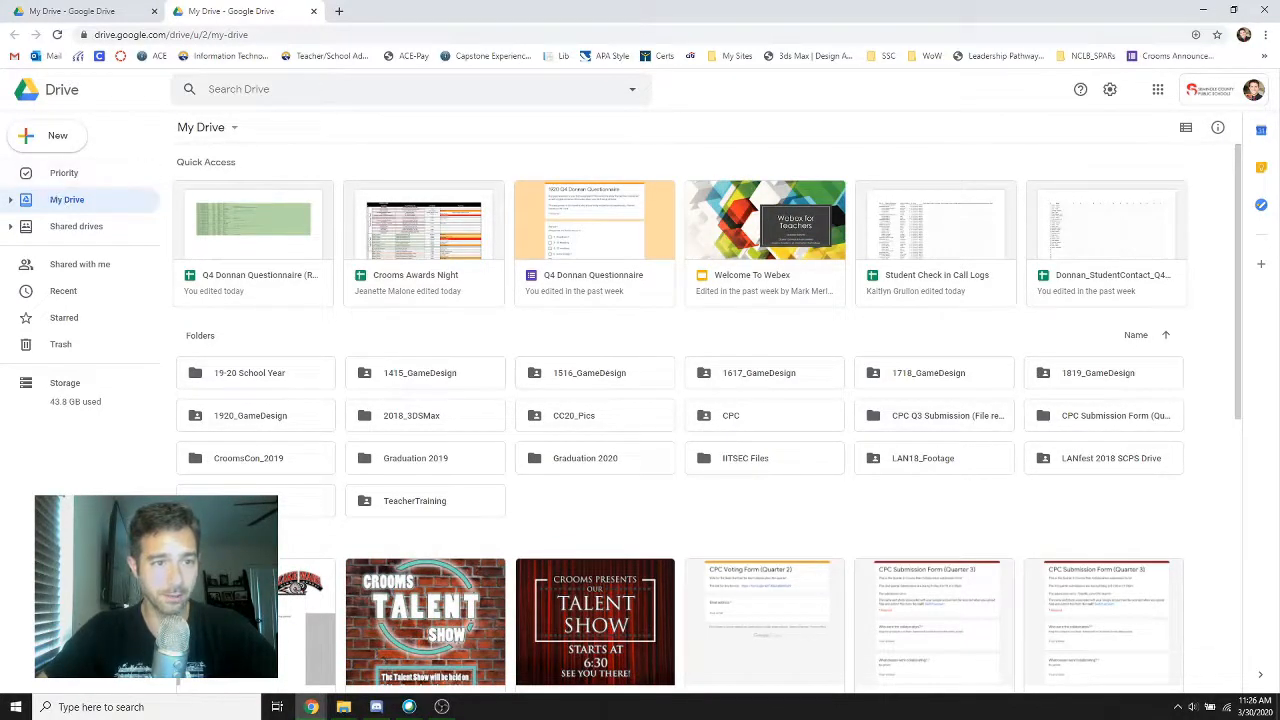
Create a new blank Google Form in the school account's Drive
left_click(35, 140)
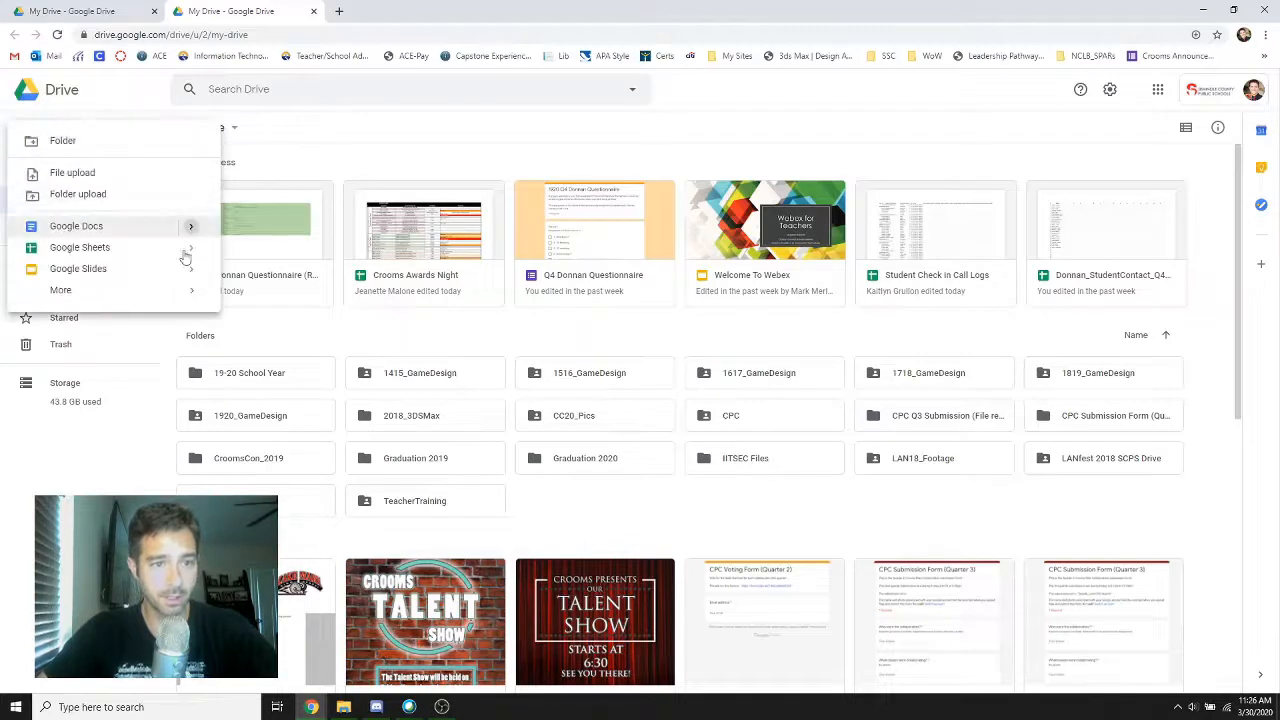
mouse_move(189, 292)
left_click(246, 297)
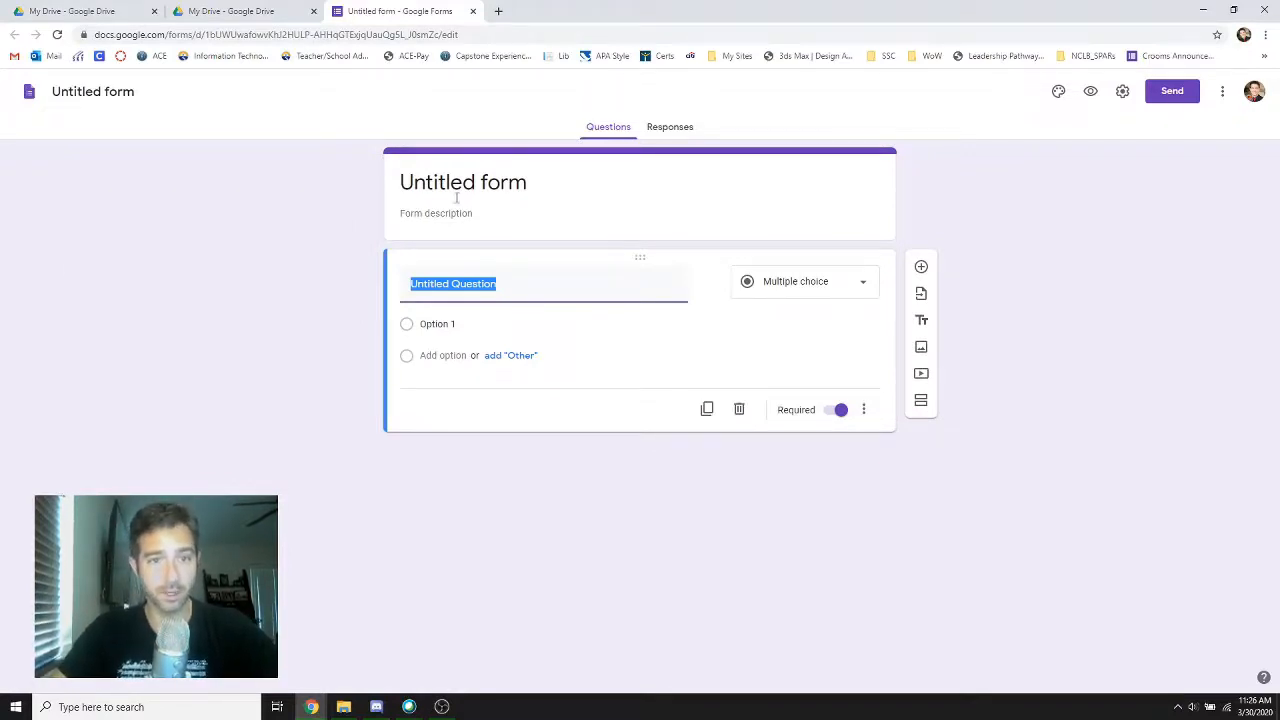
Name the form file "Test Form" and apply the same name as the form's title
left_click(121, 88)
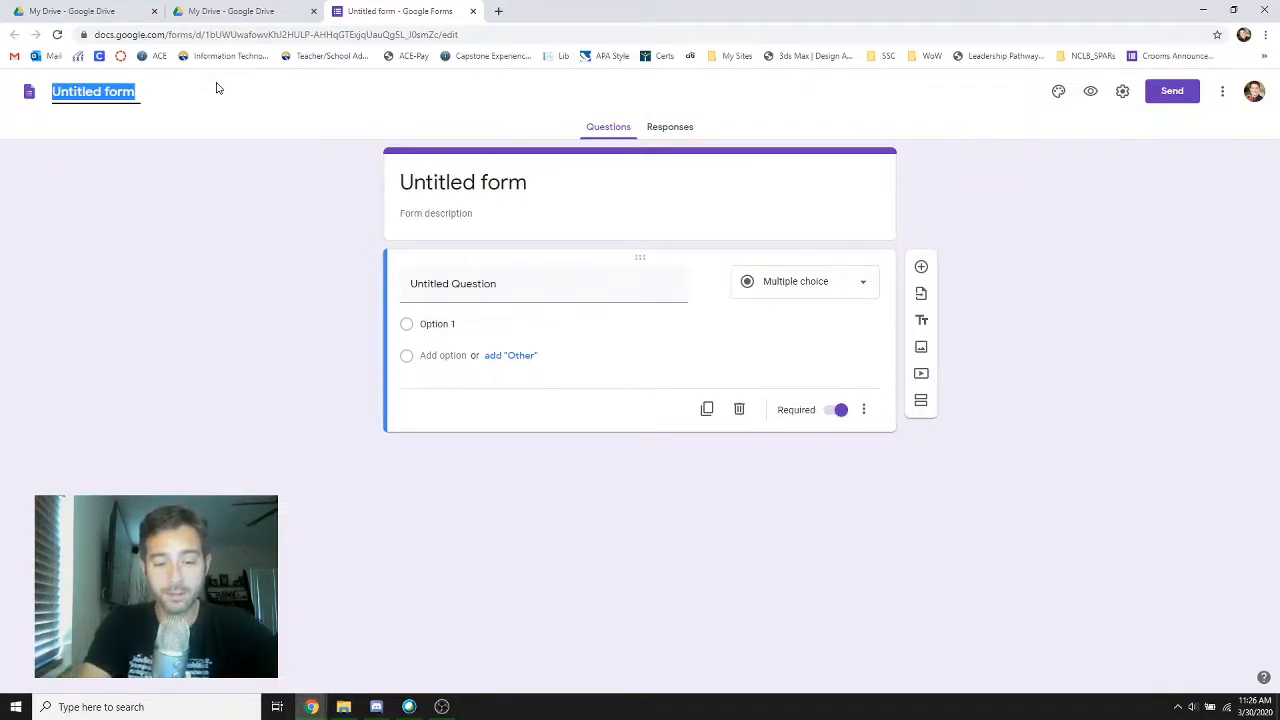
type("Test ")
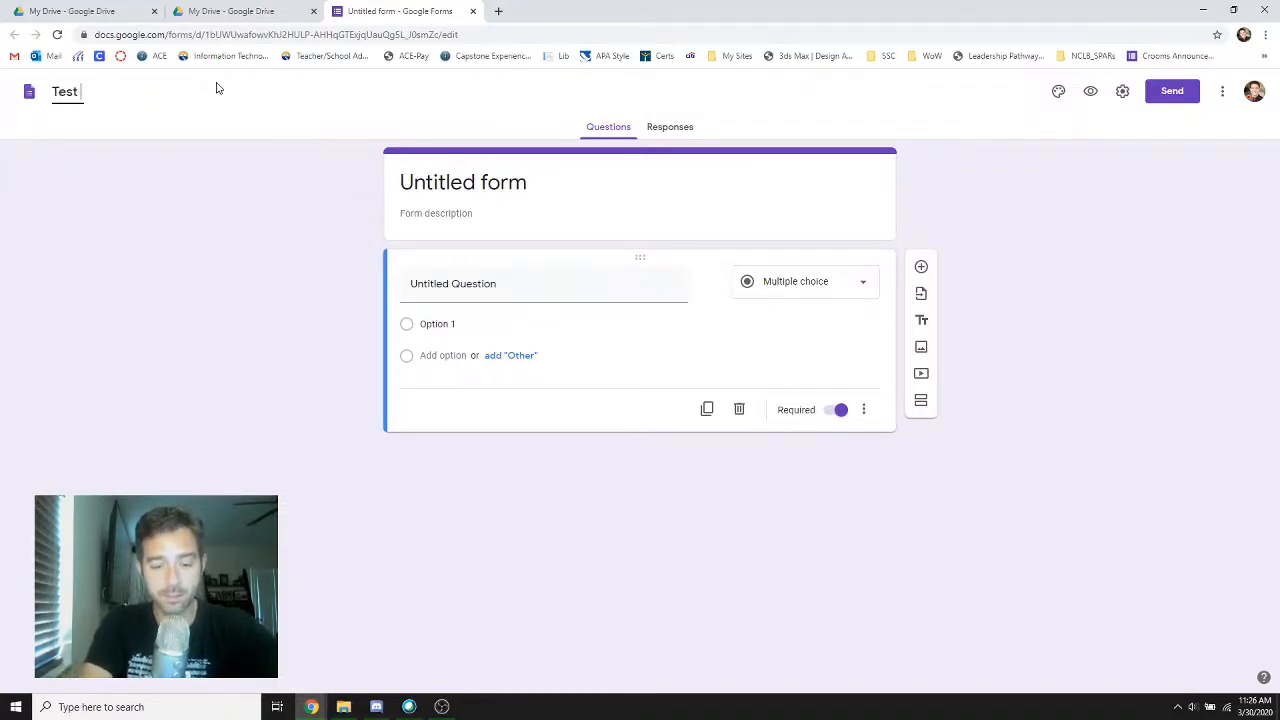
type("Form")
left_click(531, 183)
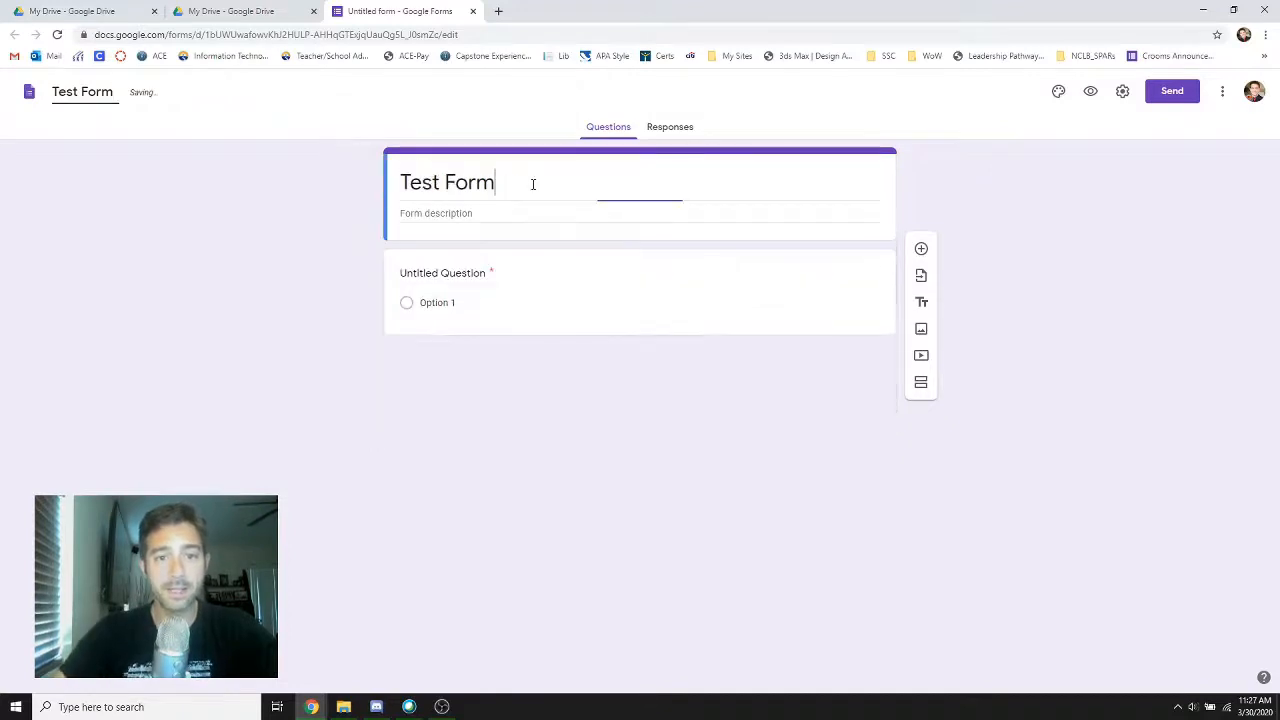
left_click(457, 218)
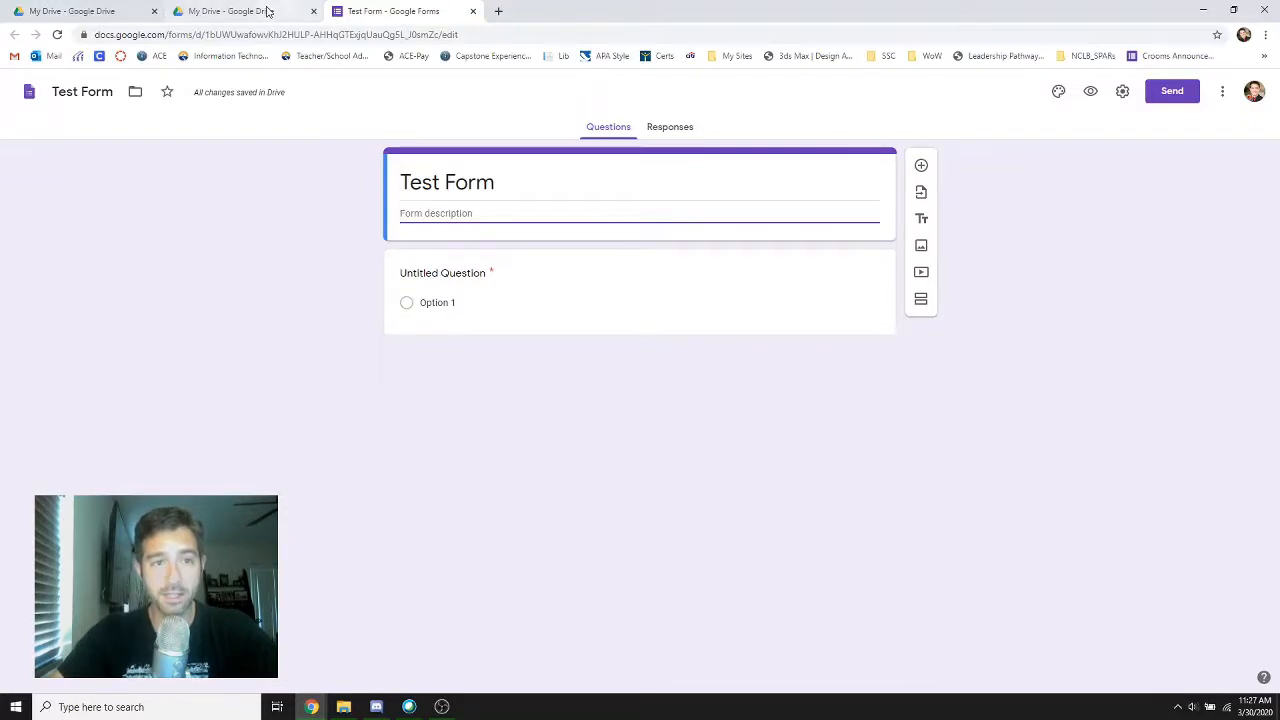
Swap the Drive tab for the existing Q4 questionnaire form and examine the order of its questions and sections
left_click_drag(267, 10, 0, 318)
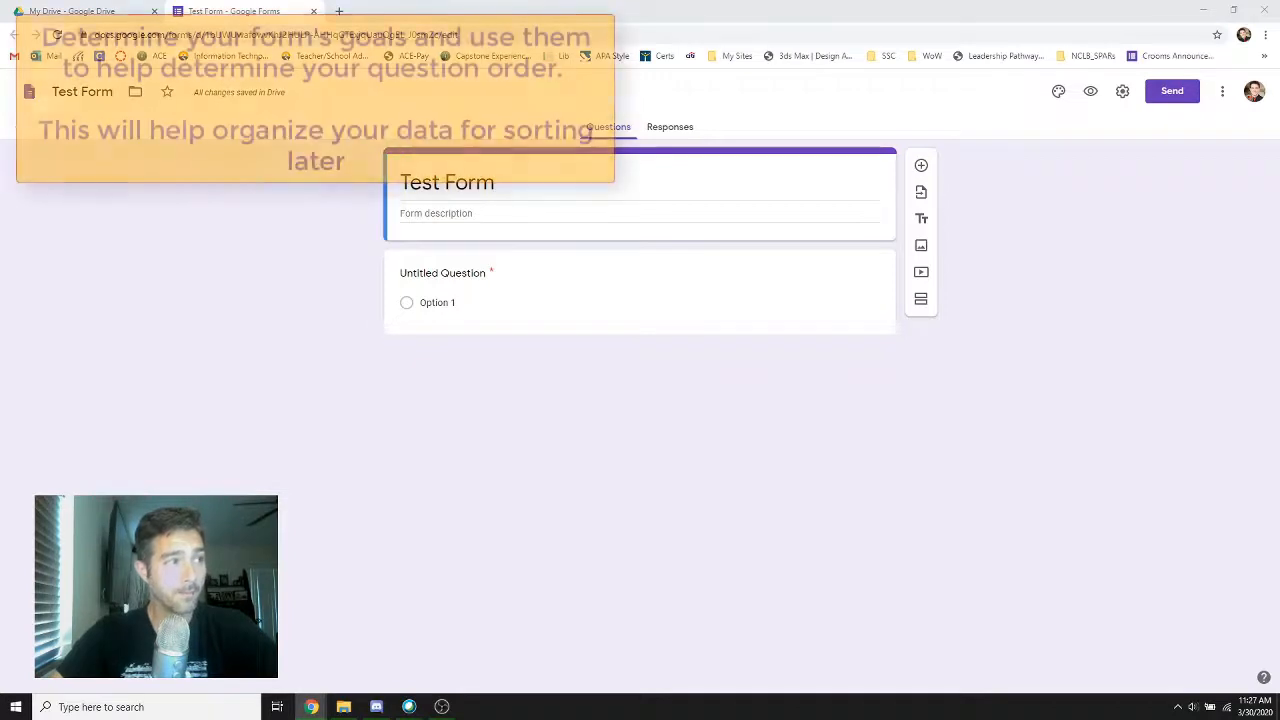
left_click_drag(578, 713, 415, 5)
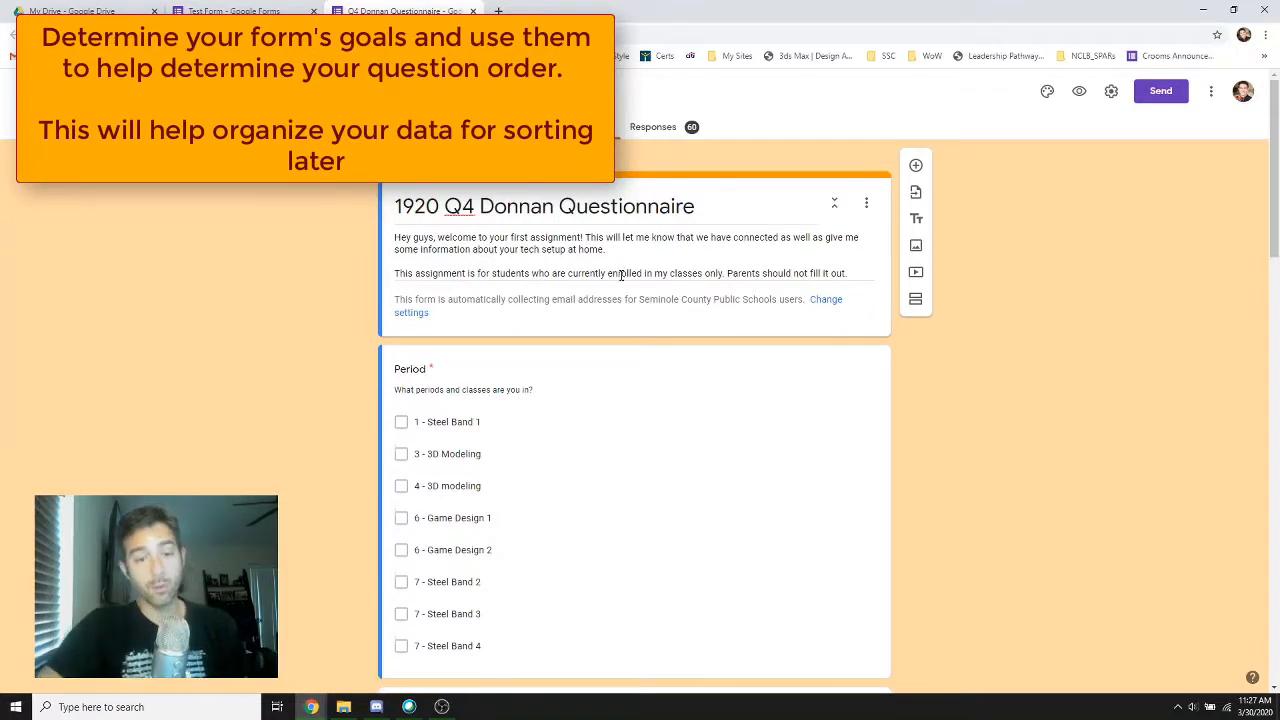
scroll(636, 355, "down", 4)
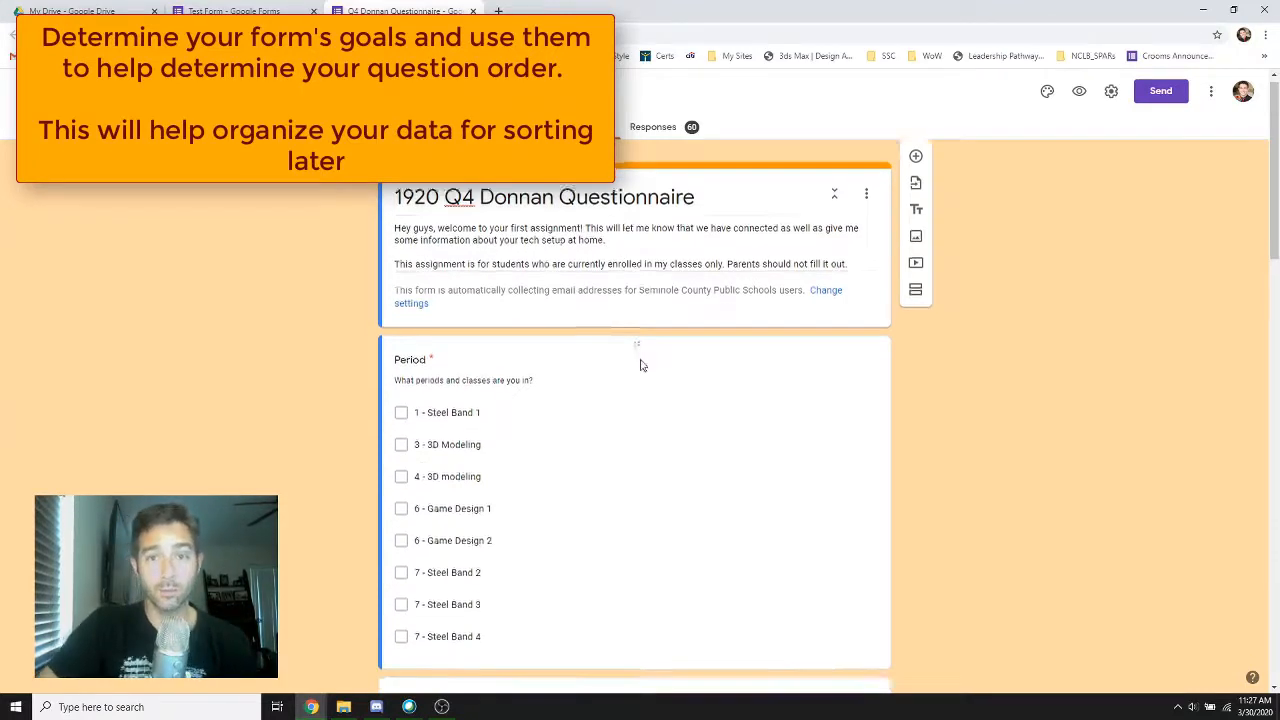
scroll(572, 355, "down", 1)
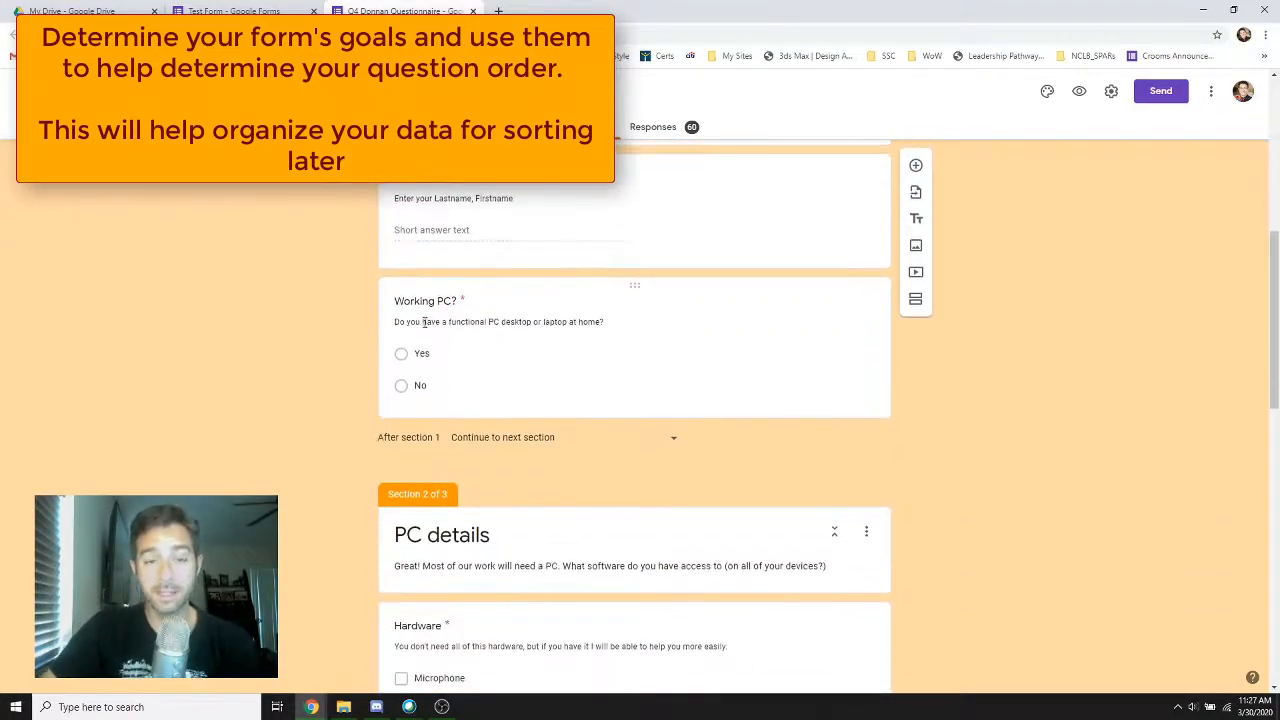
scroll(474, 348, "down", 2)
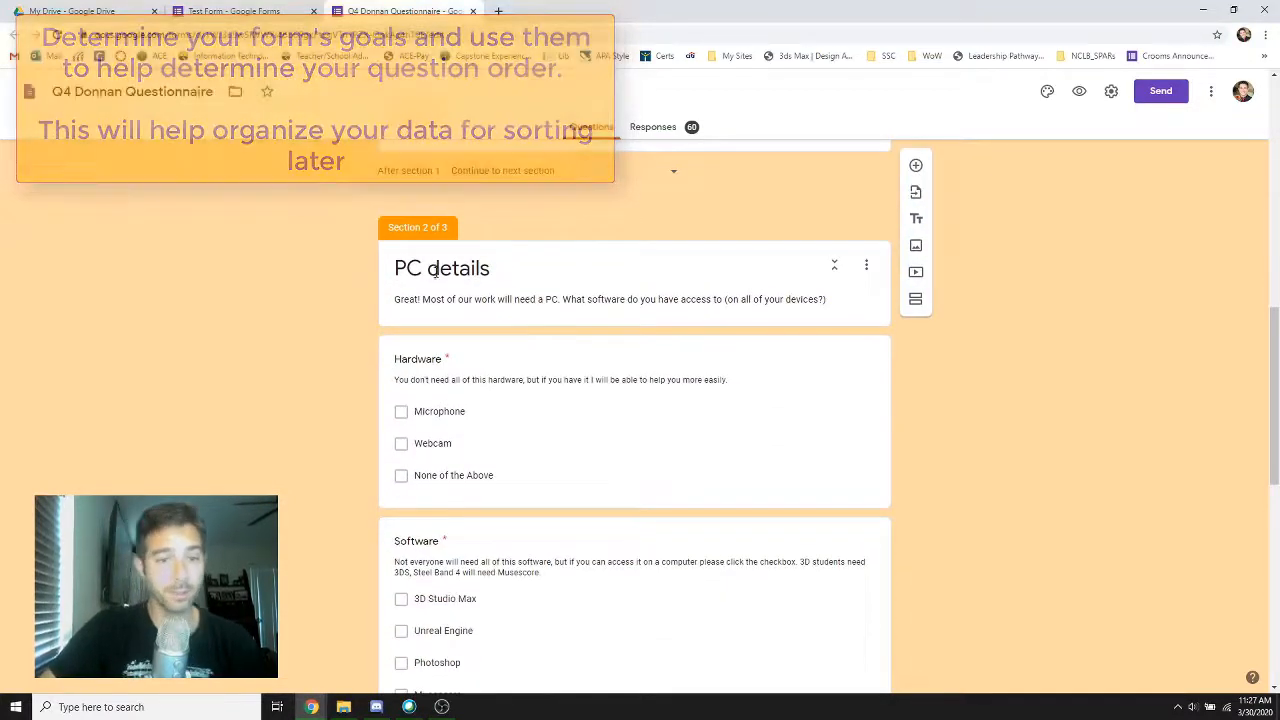
scroll(485, 300, "down", 2)
scroll(494, 300, "down", 3)
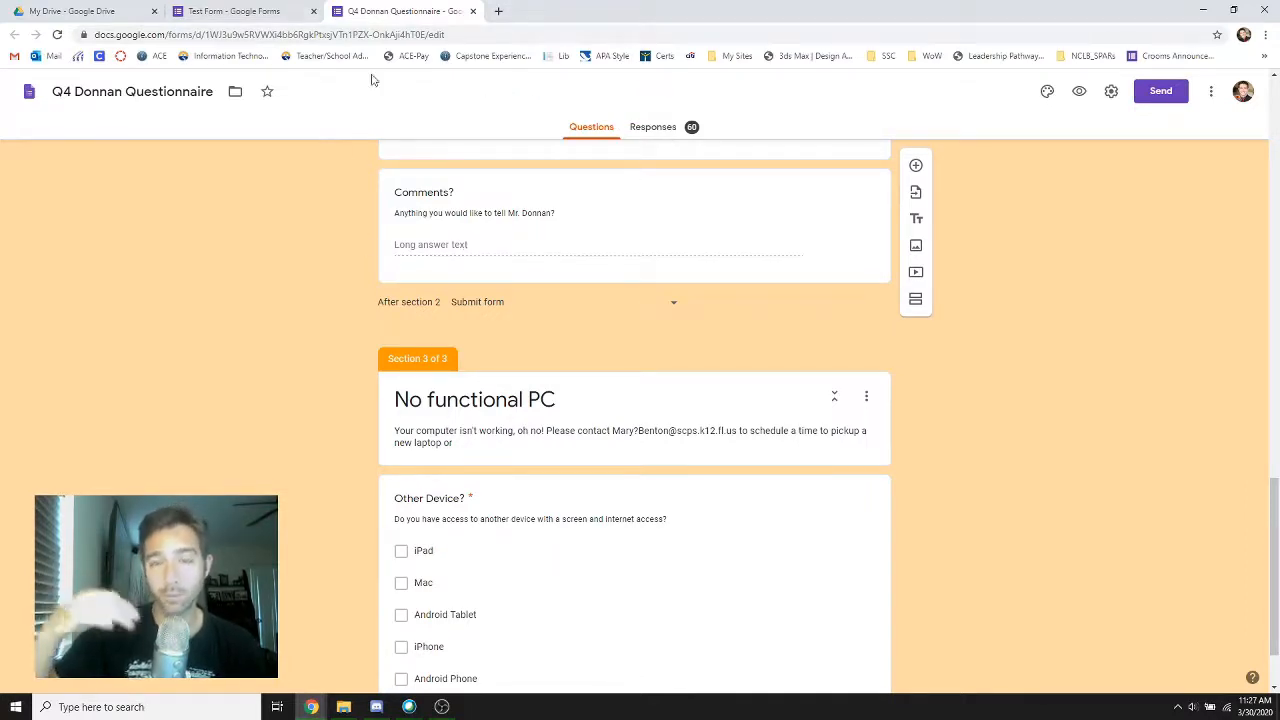
In Test Form, title the first question "Period" and add the description "Please enter the period that you are in."
left_click(232, 14)
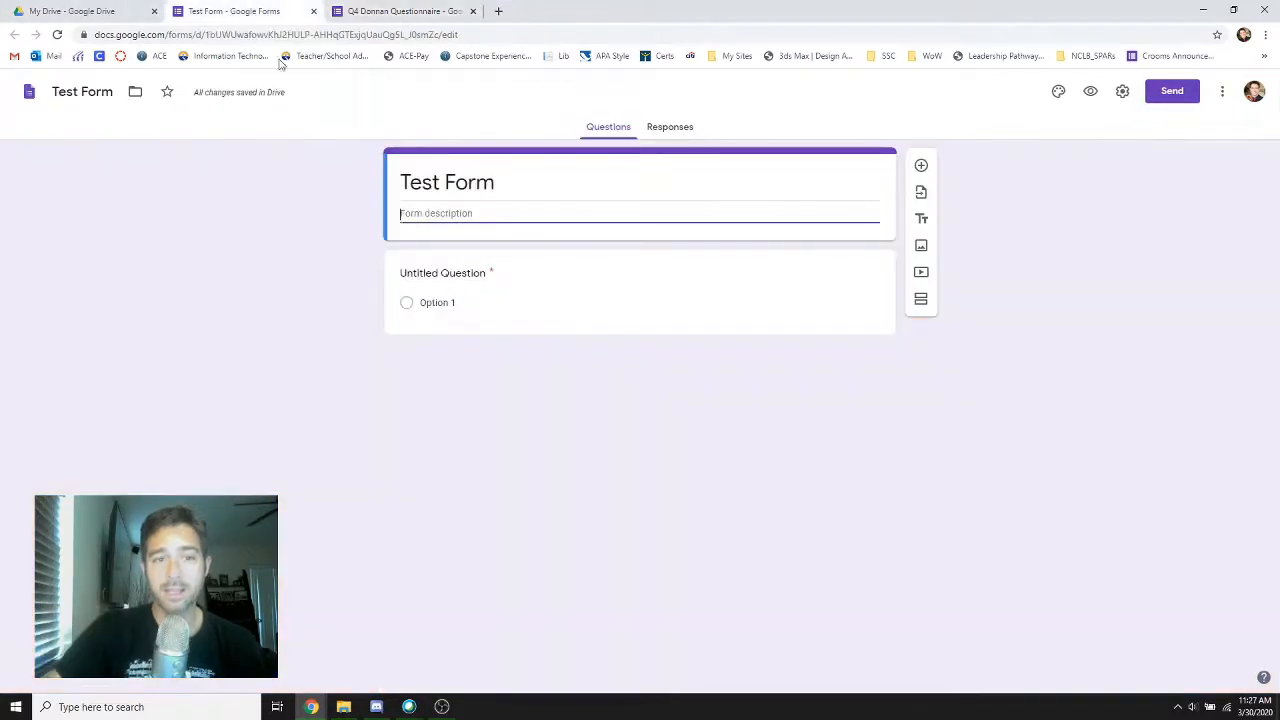
left_click(481, 279)
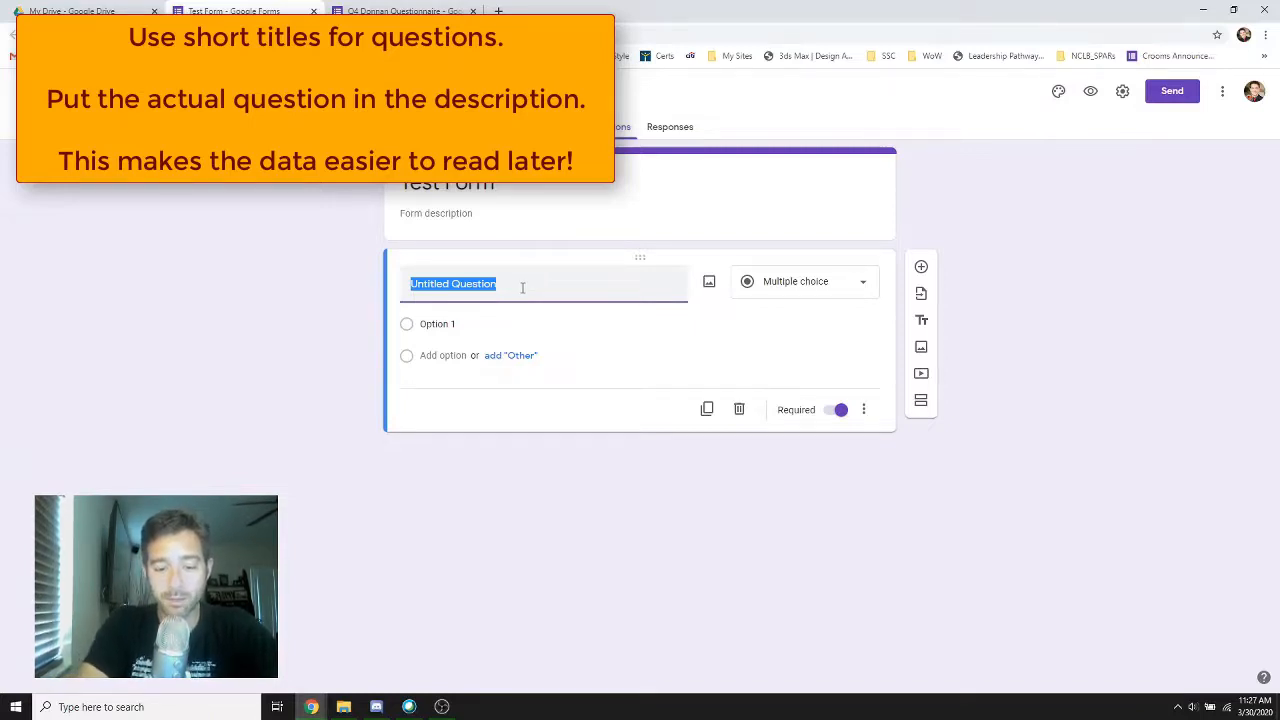
type("Period")
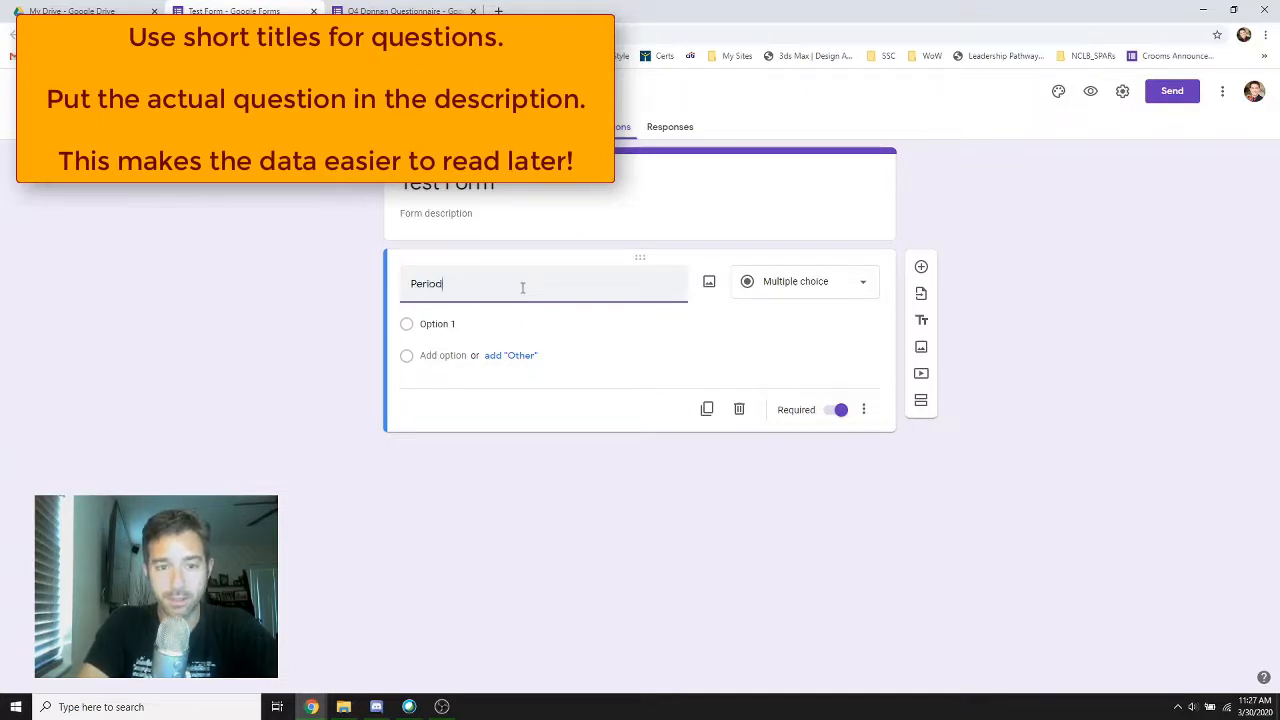
left_click(867, 410)
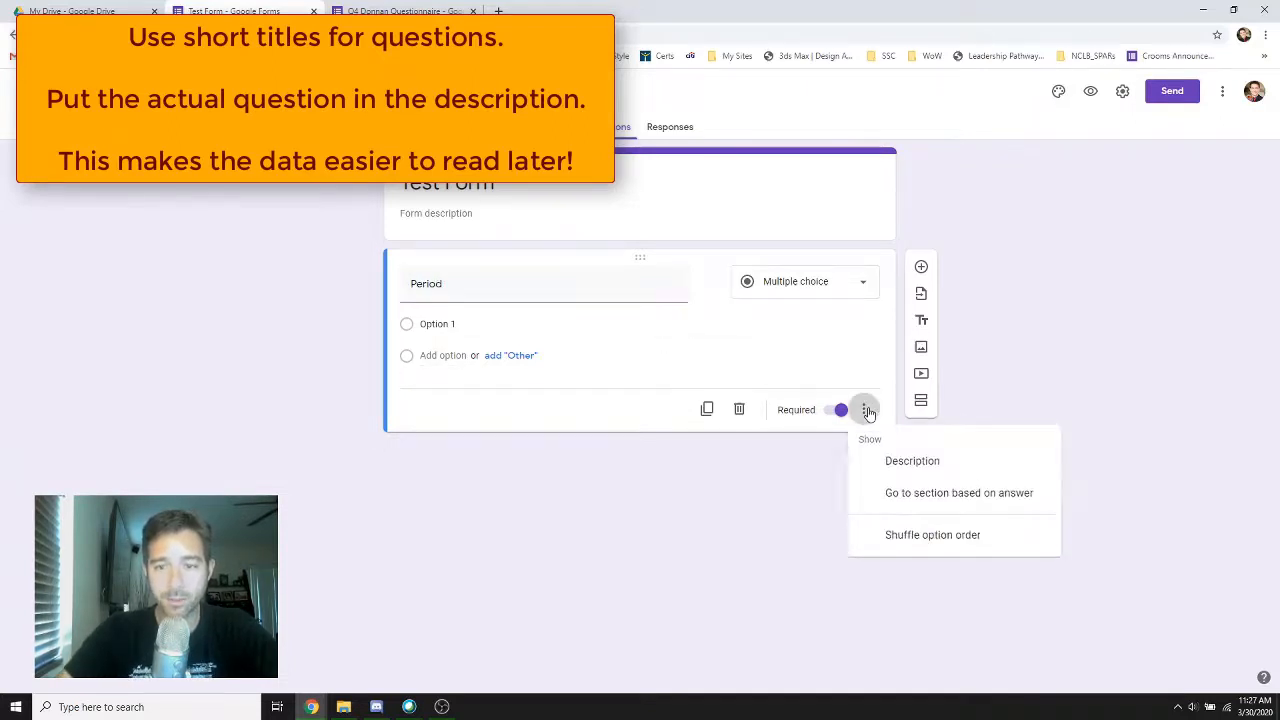
left_click(903, 466)
type("Please enter the period that you are in ")
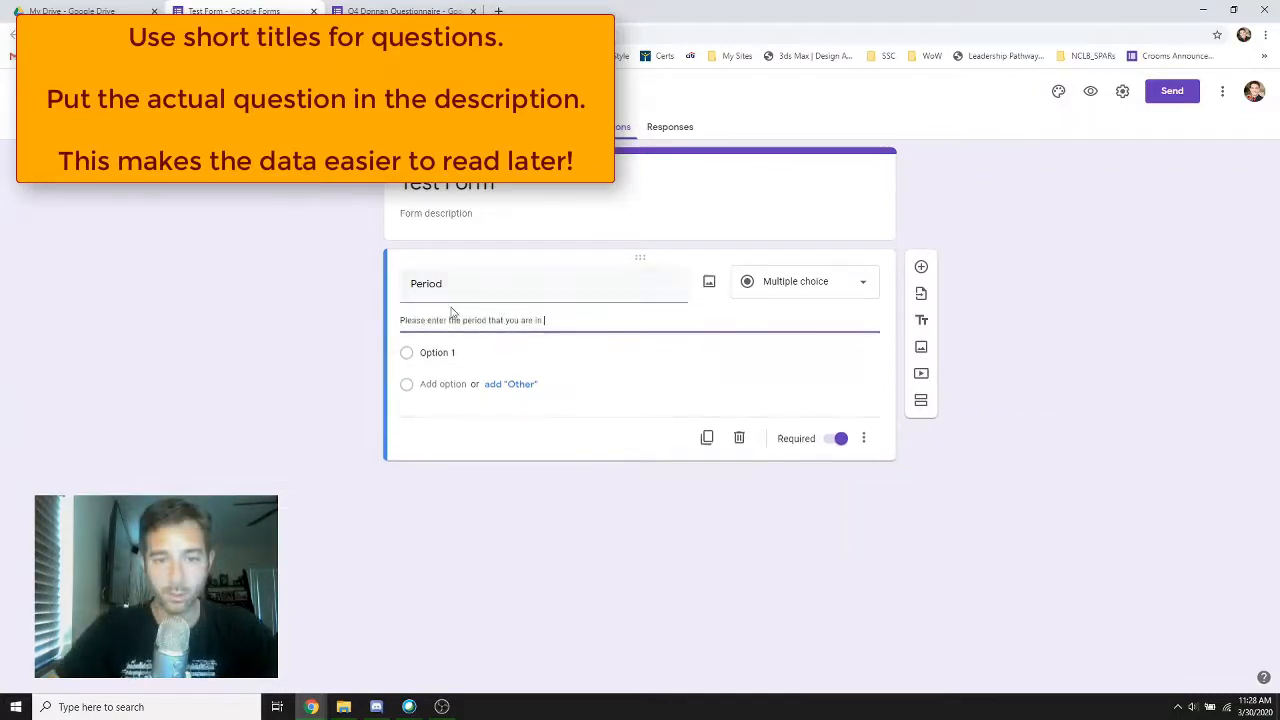
type(".")
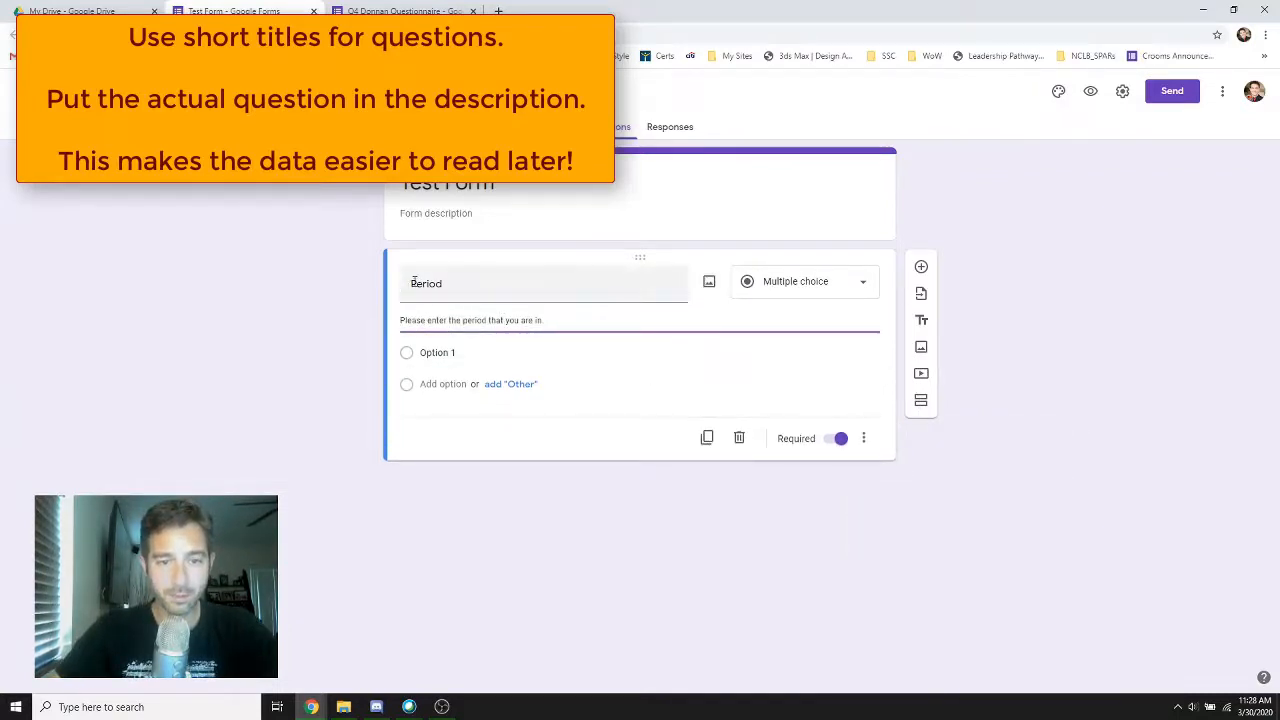
double_click(414, 282)
left_click_drag(402, 320, 845, 326)
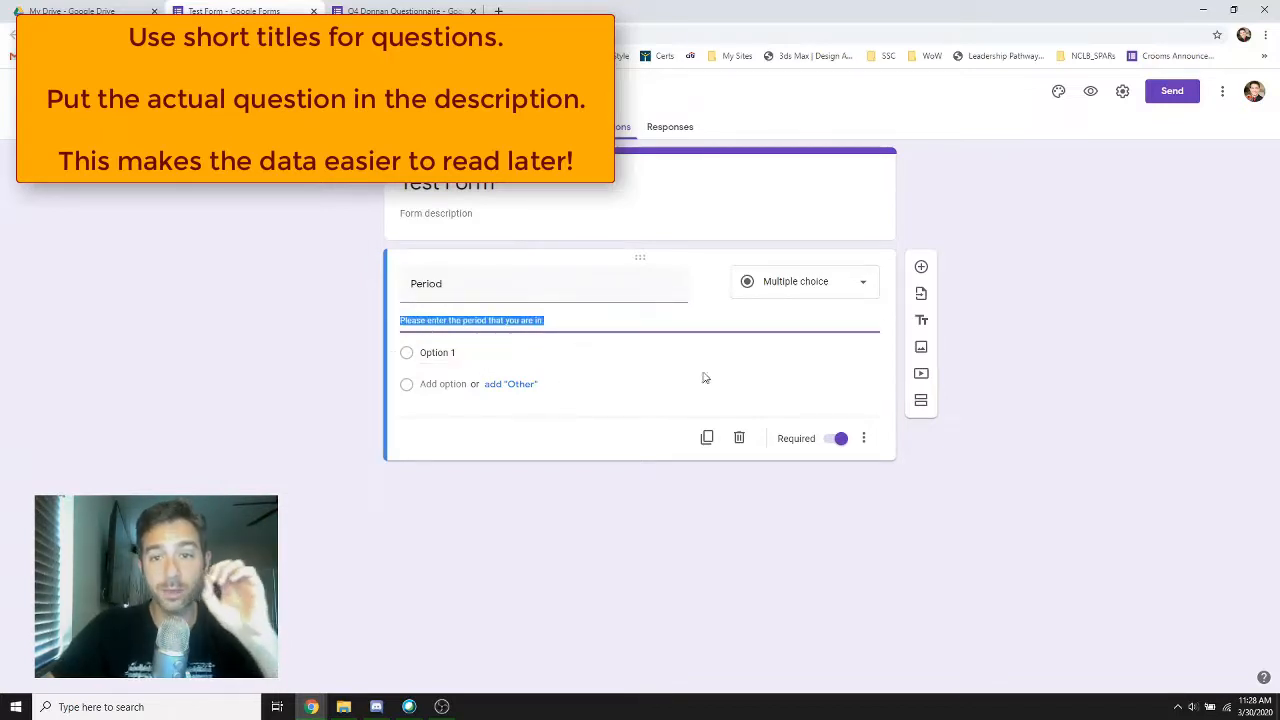
Change the Period question to Checkboxes and enter the options "P1 - Steel Band 1", "P2" and "p3"
left_click(869, 287)
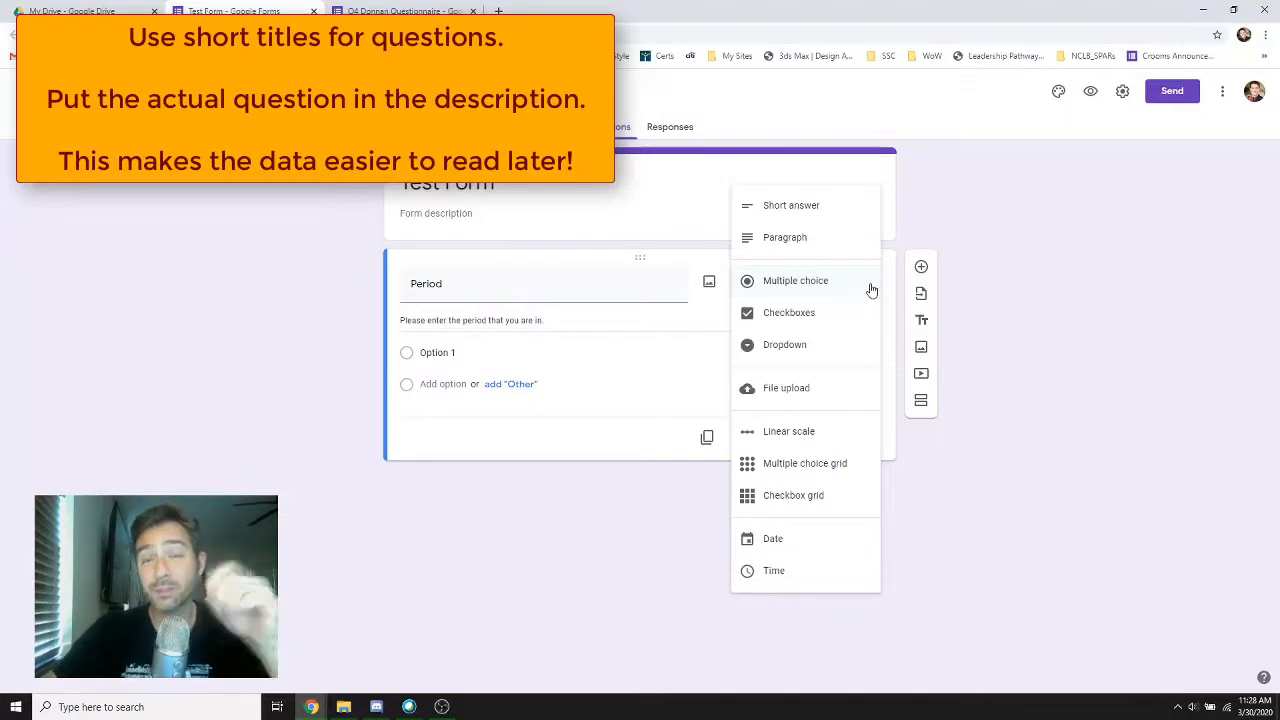
left_click(814, 315)
left_click(454, 352)
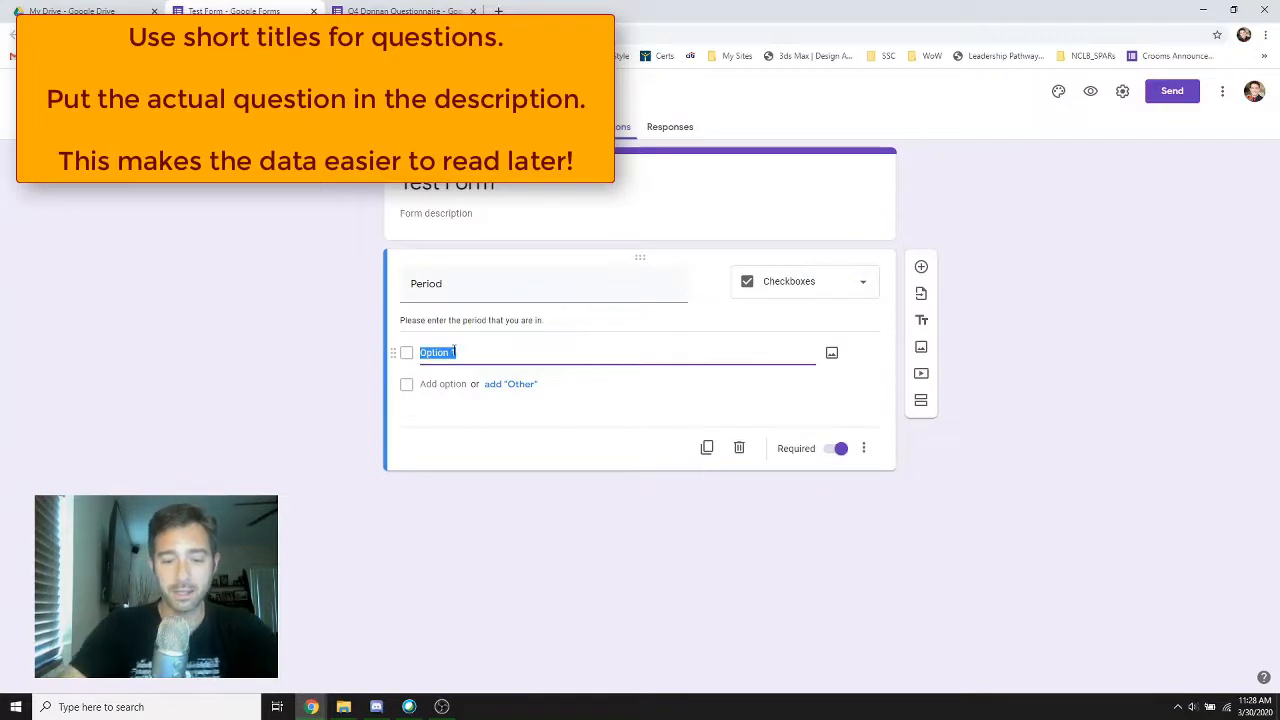
type("P1")
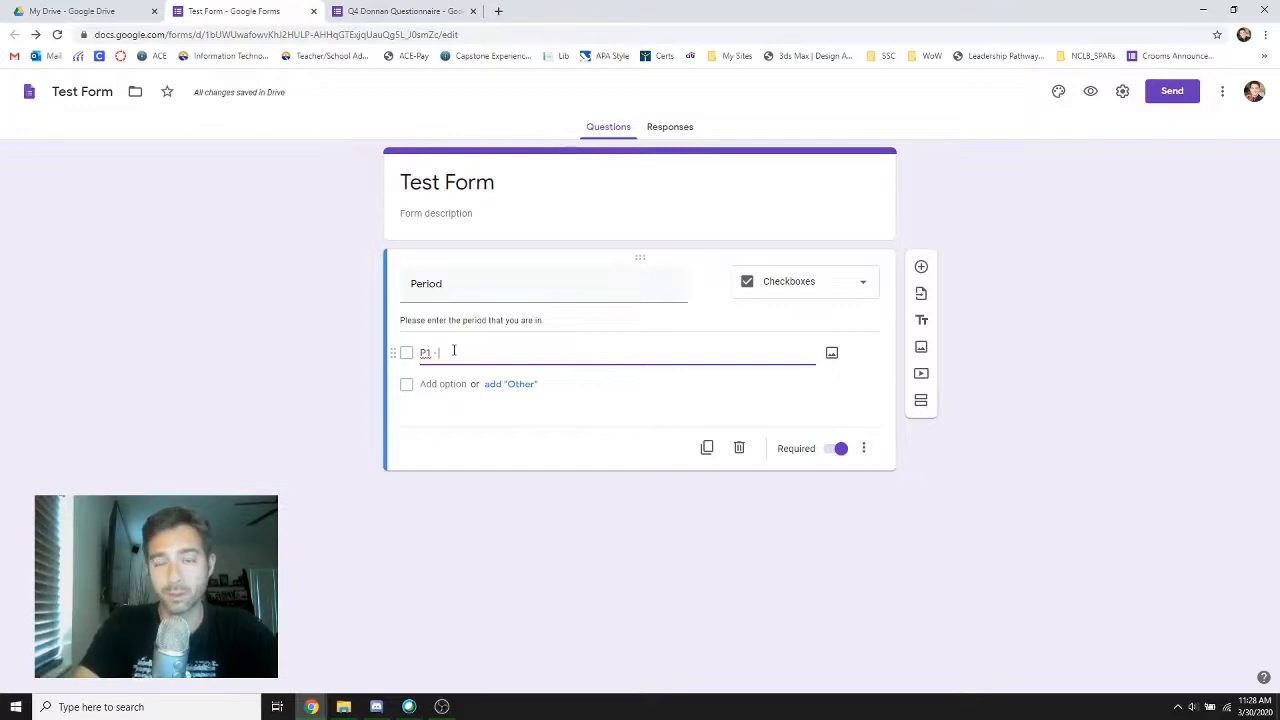
type("- Steel")
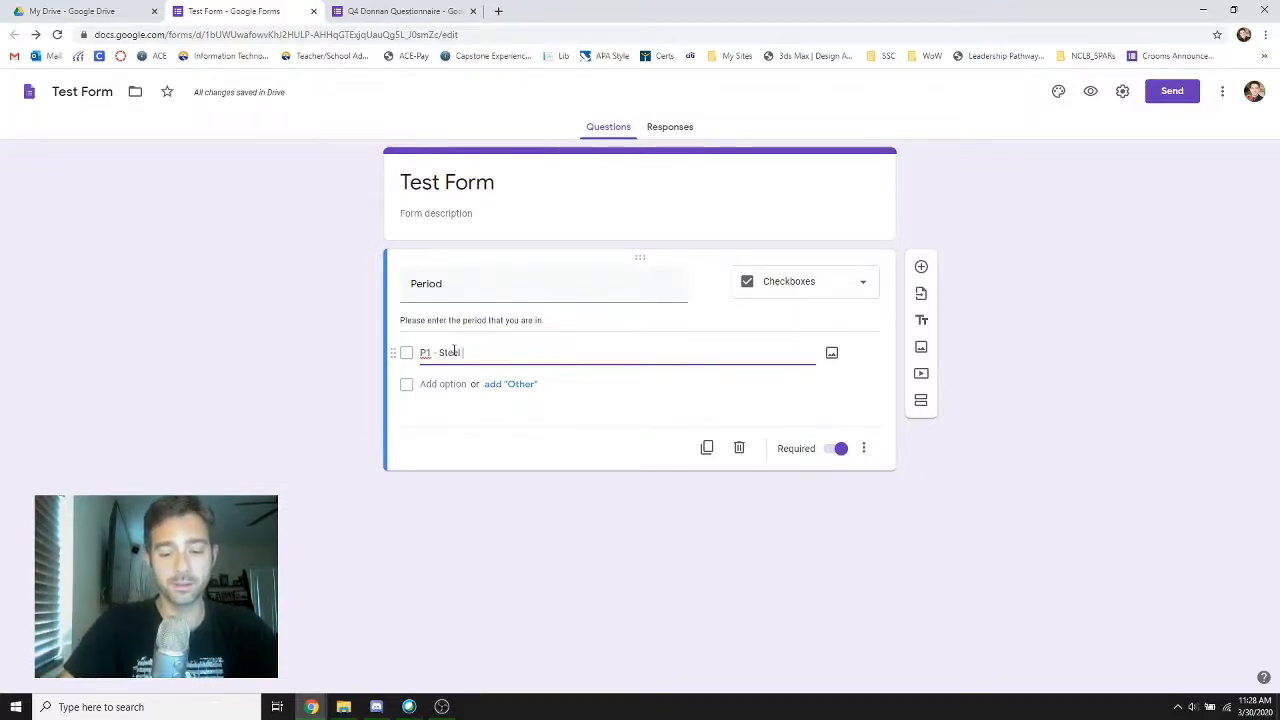
type(" Band 1")
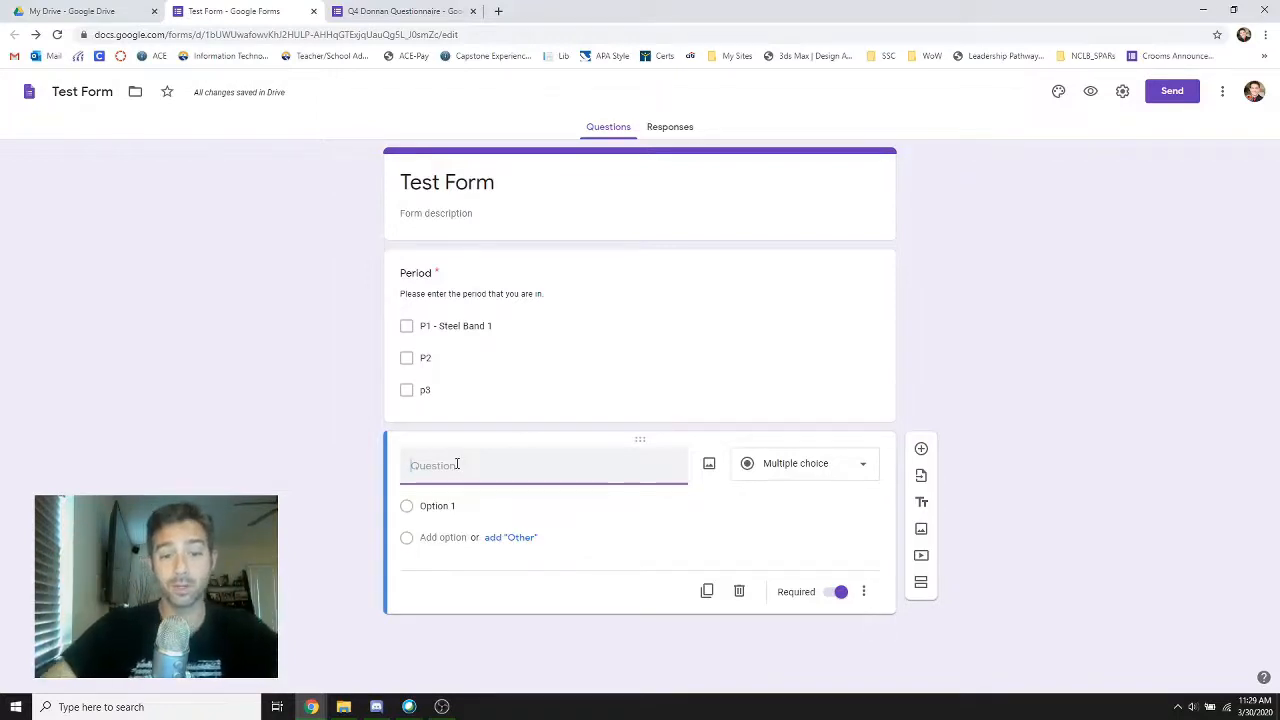
Title the second question "Name" and add the description "Enter in your name (Last, First)"
type("Nam")
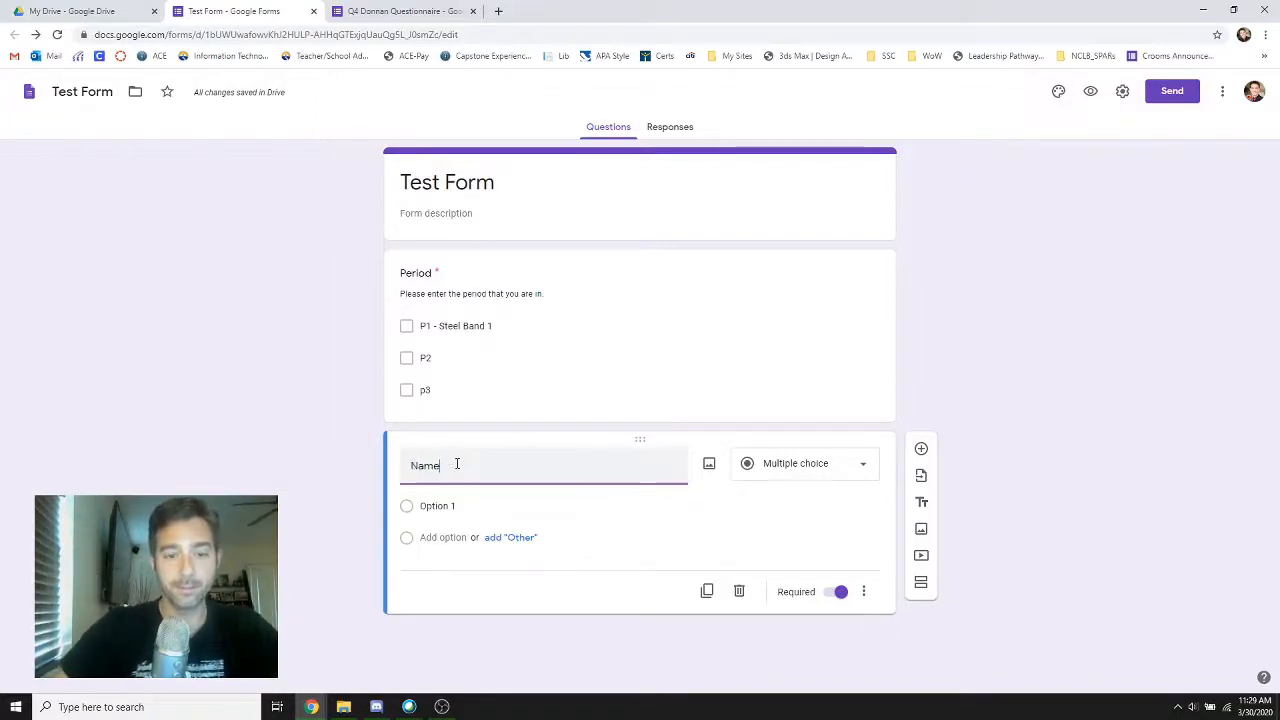
type("e")
left_click(863, 569)
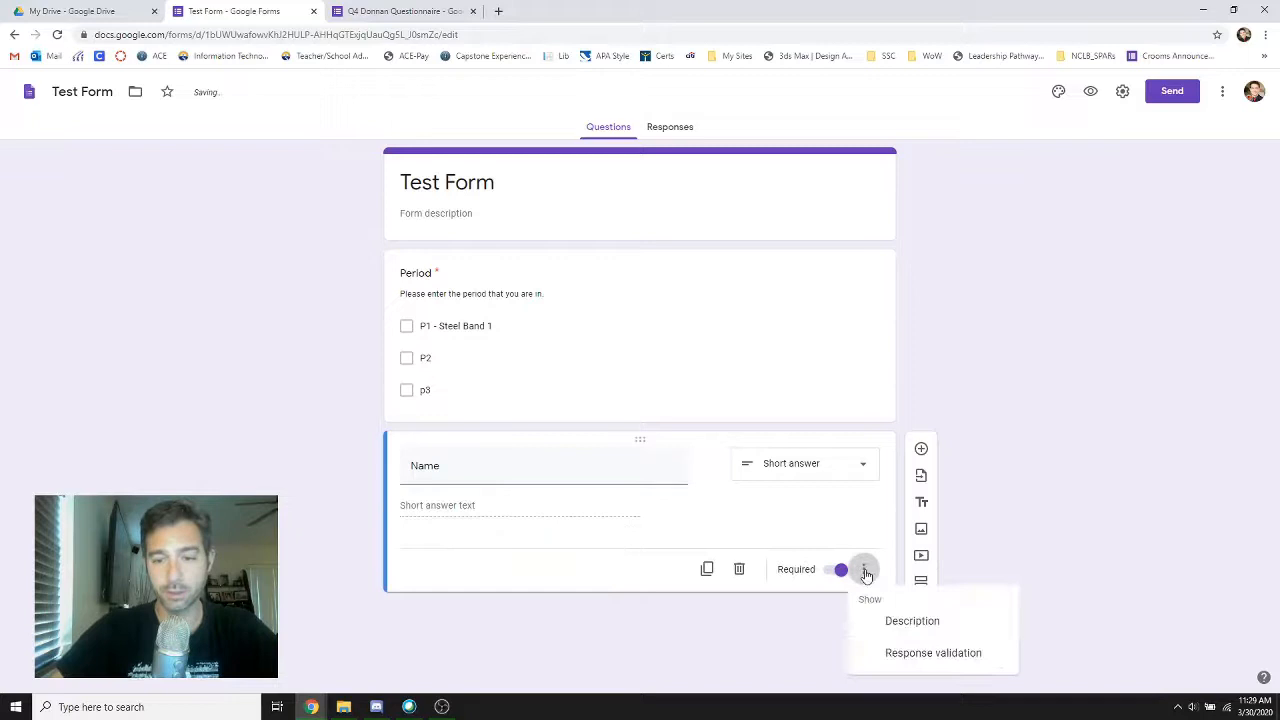
left_click(900, 622)
type("Enter in your name Last")
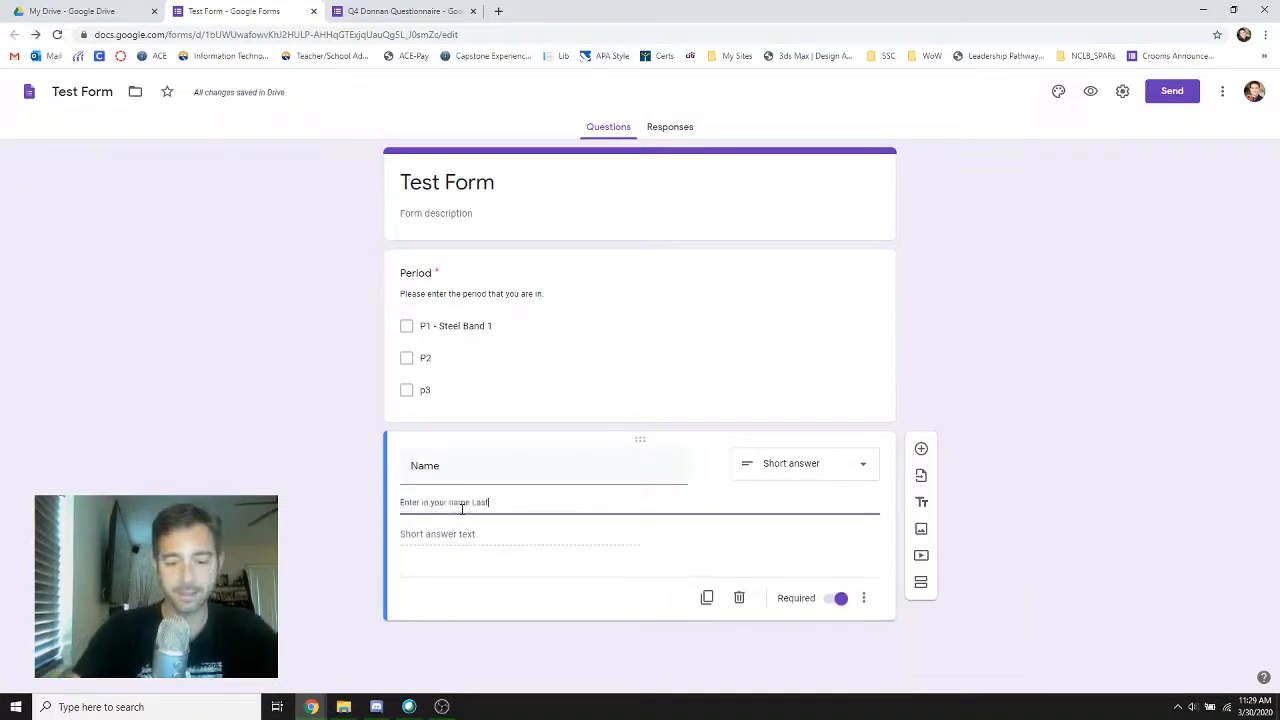
type(", First")
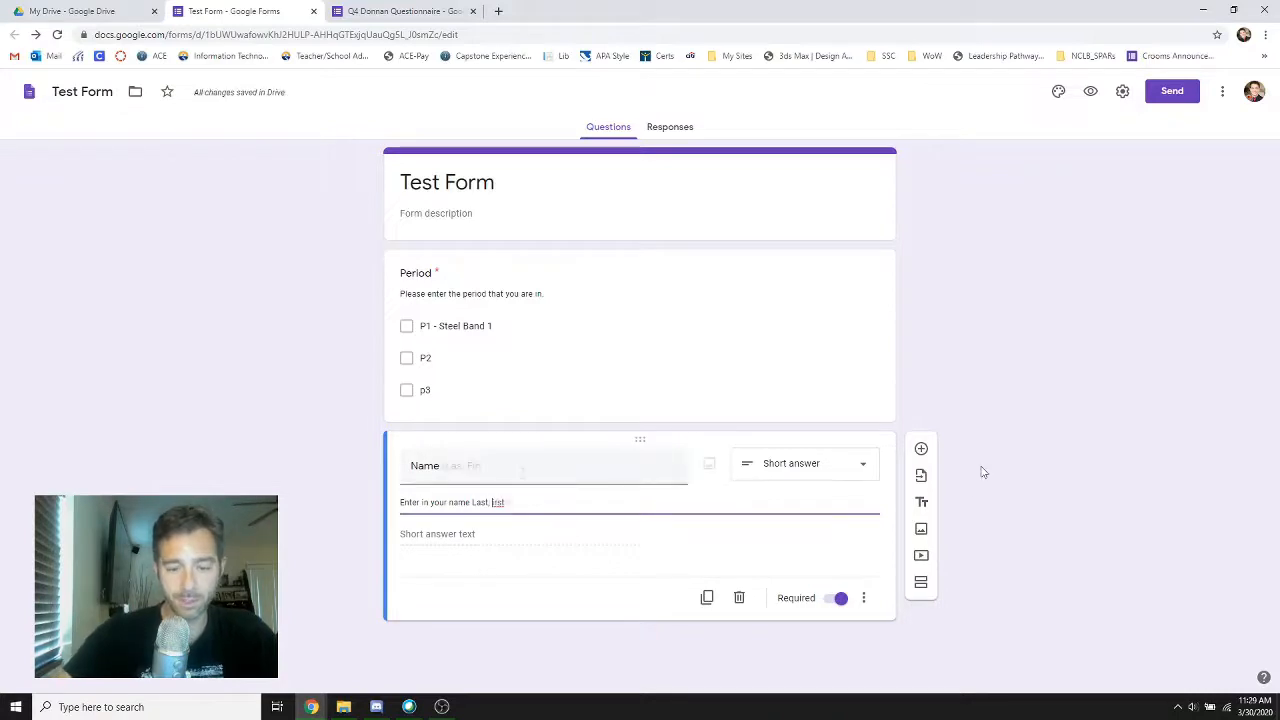
Extend the name question's title to "Name (Last, First)"
left_click(523, 471)
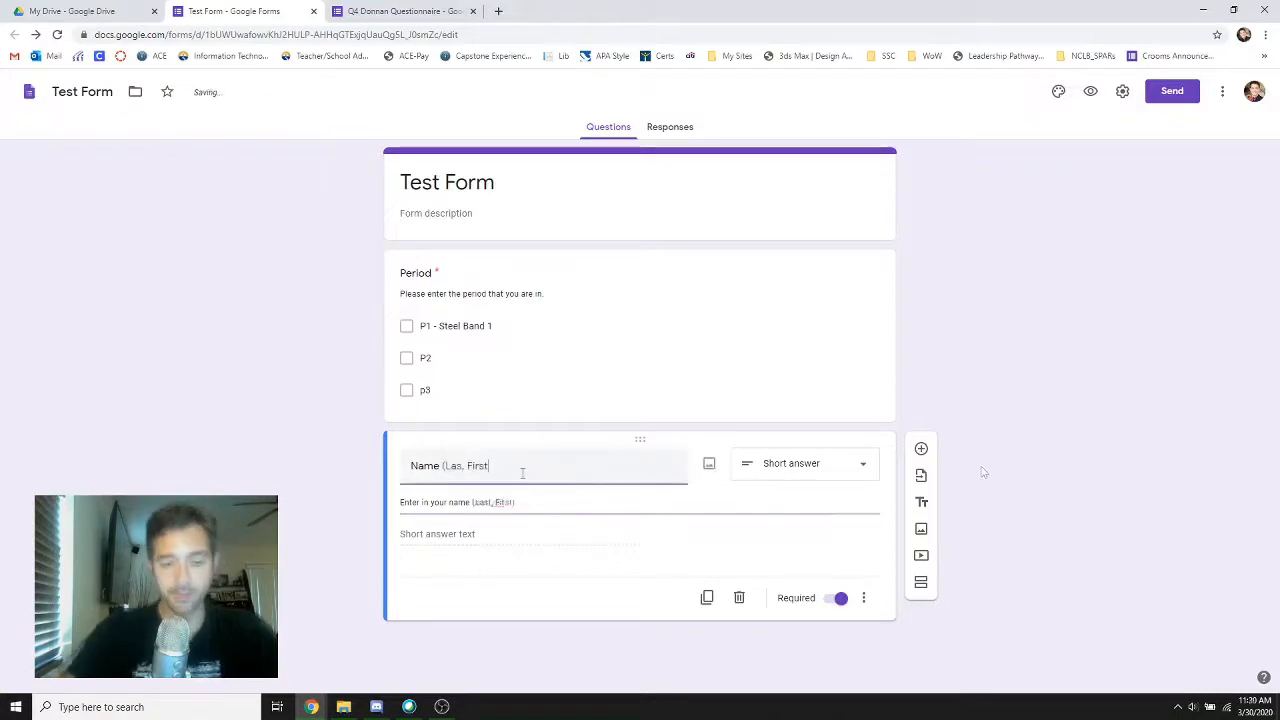
left_click(464, 466)
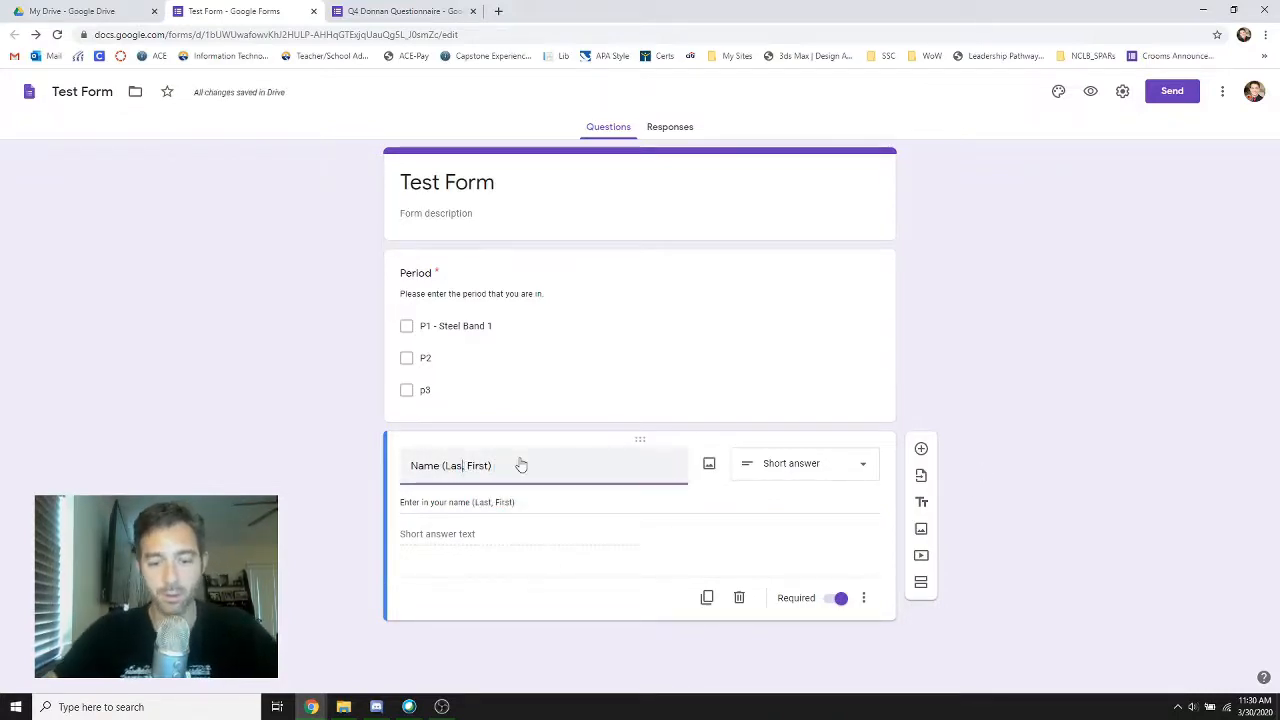
type("t")
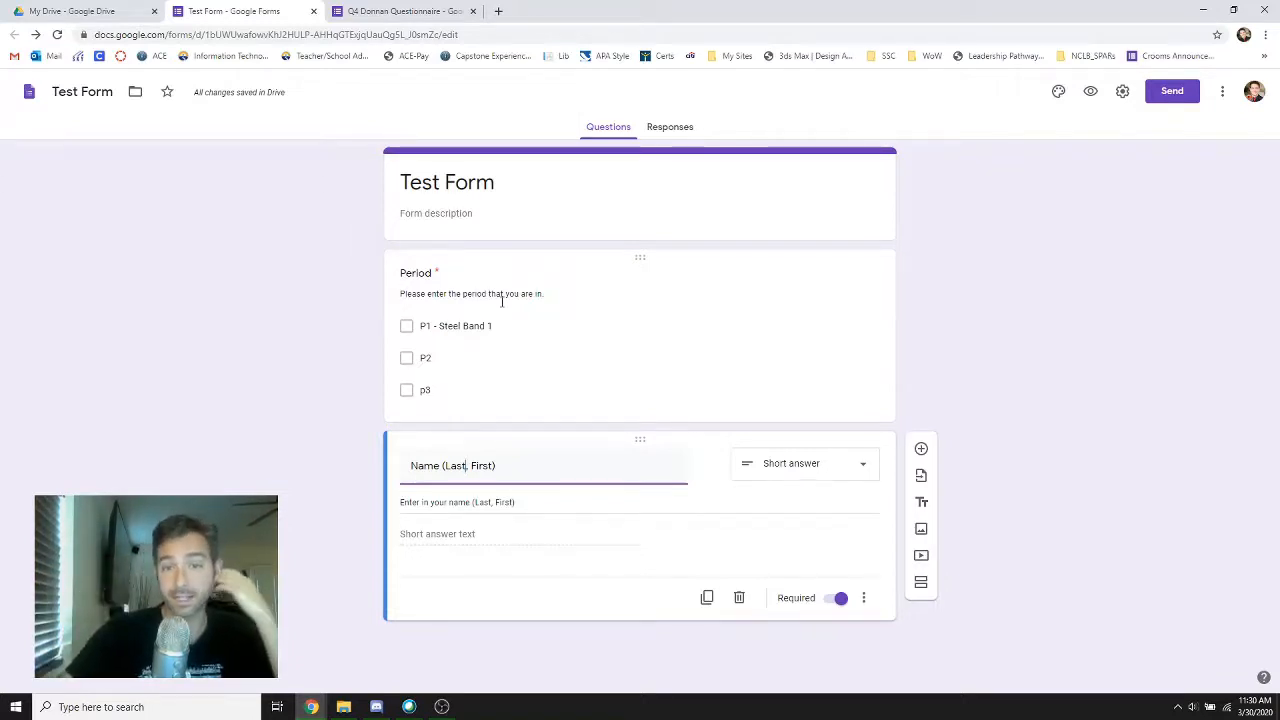
Add a third question titled "PC?" with the description "Do you have a working PC?"
left_click(921, 449)
left_click(450, 370)
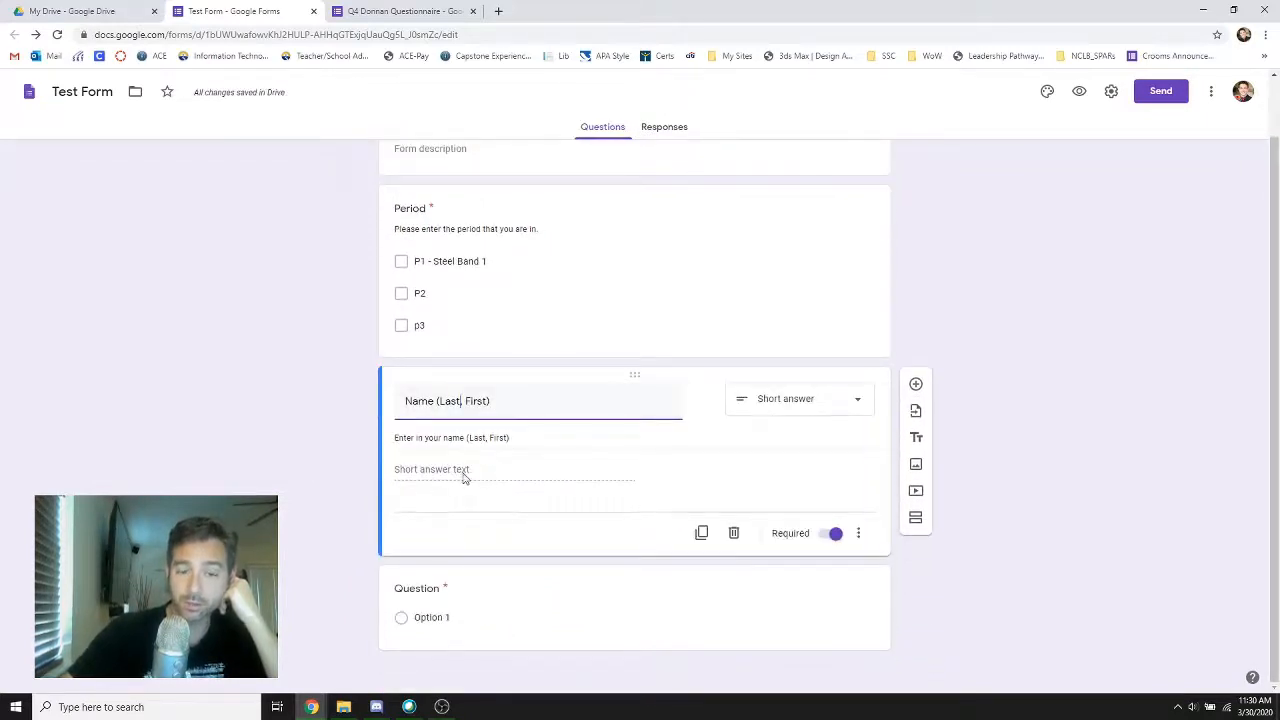
left_click(514, 607)
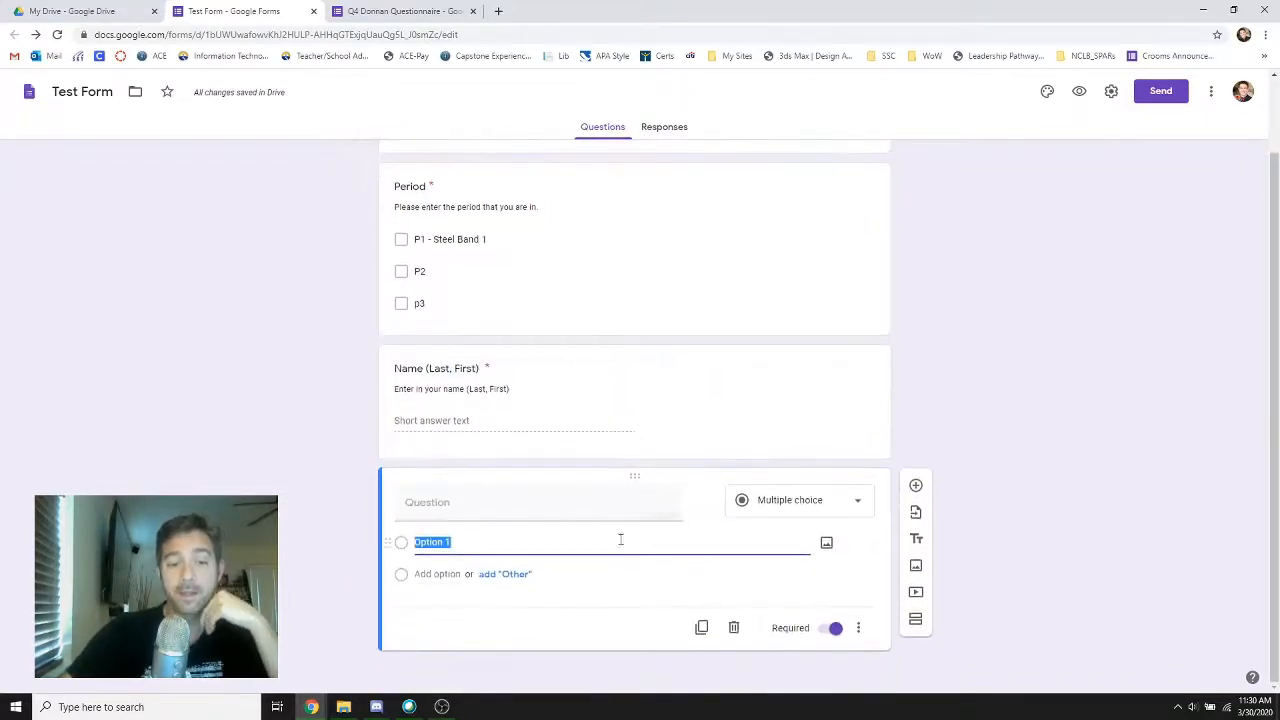
left_click(452, 503)
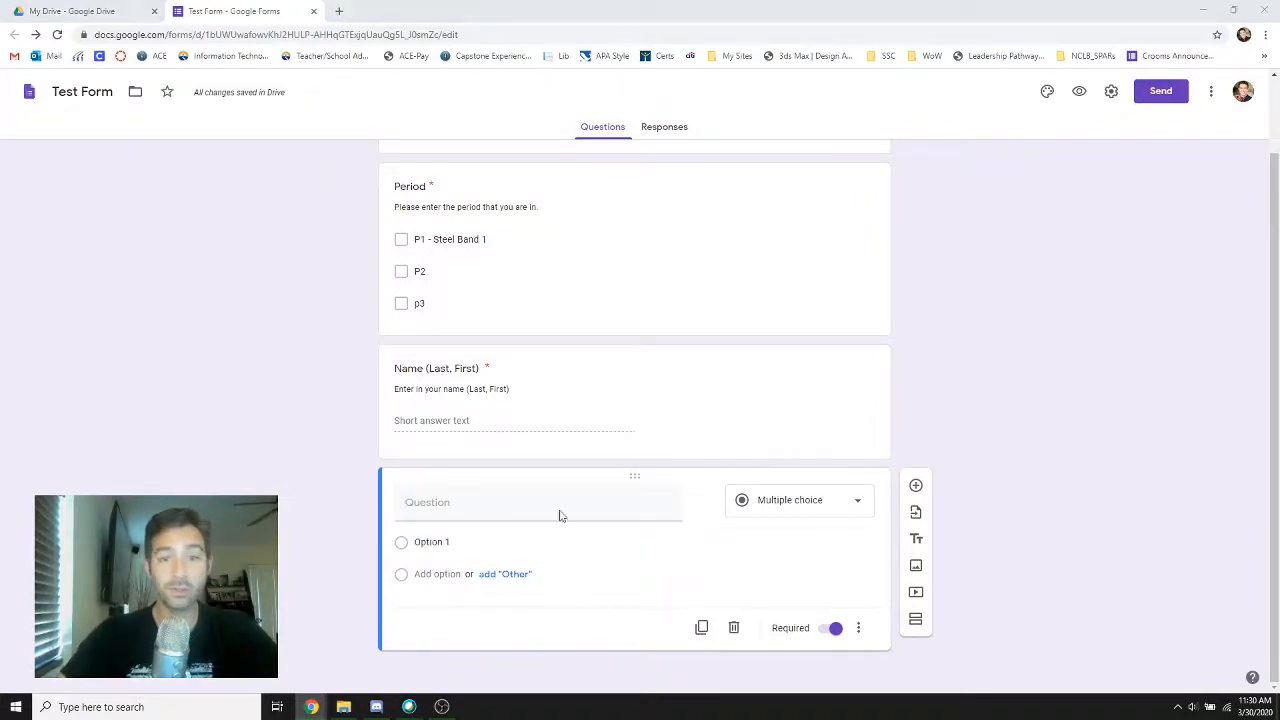
left_click(453, 507)
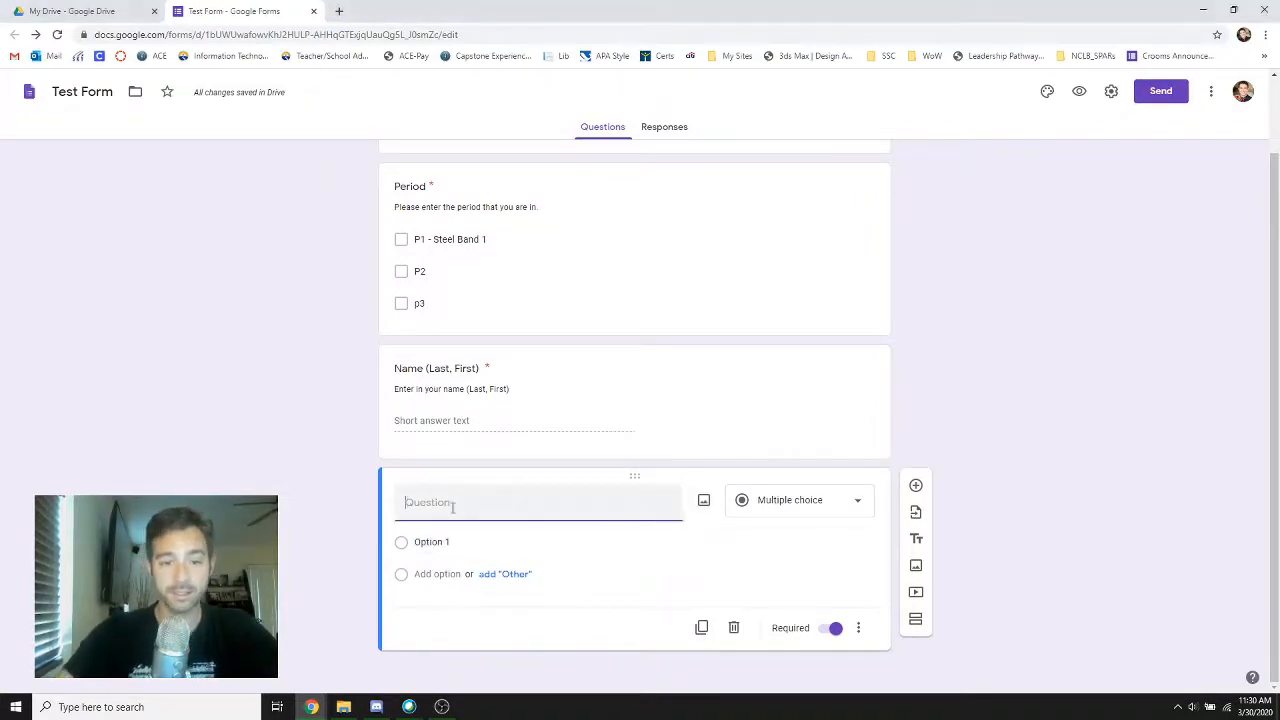
type("PC")
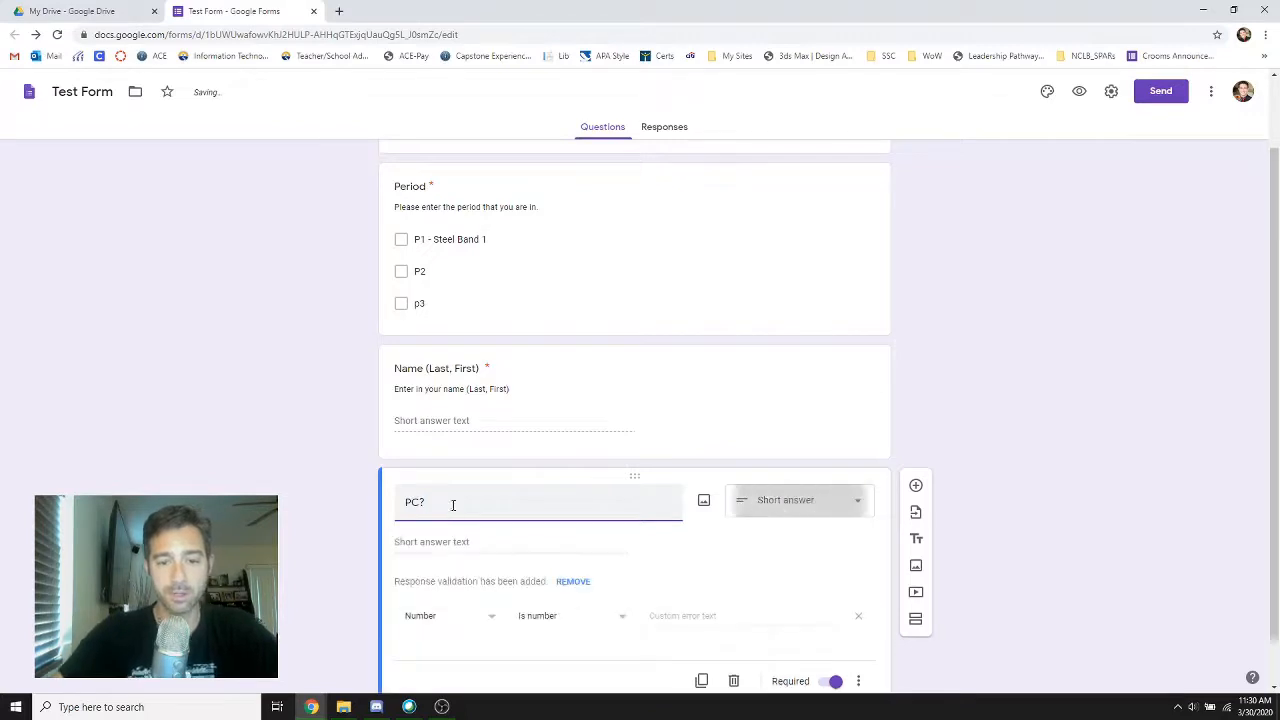
left_click(860, 679)
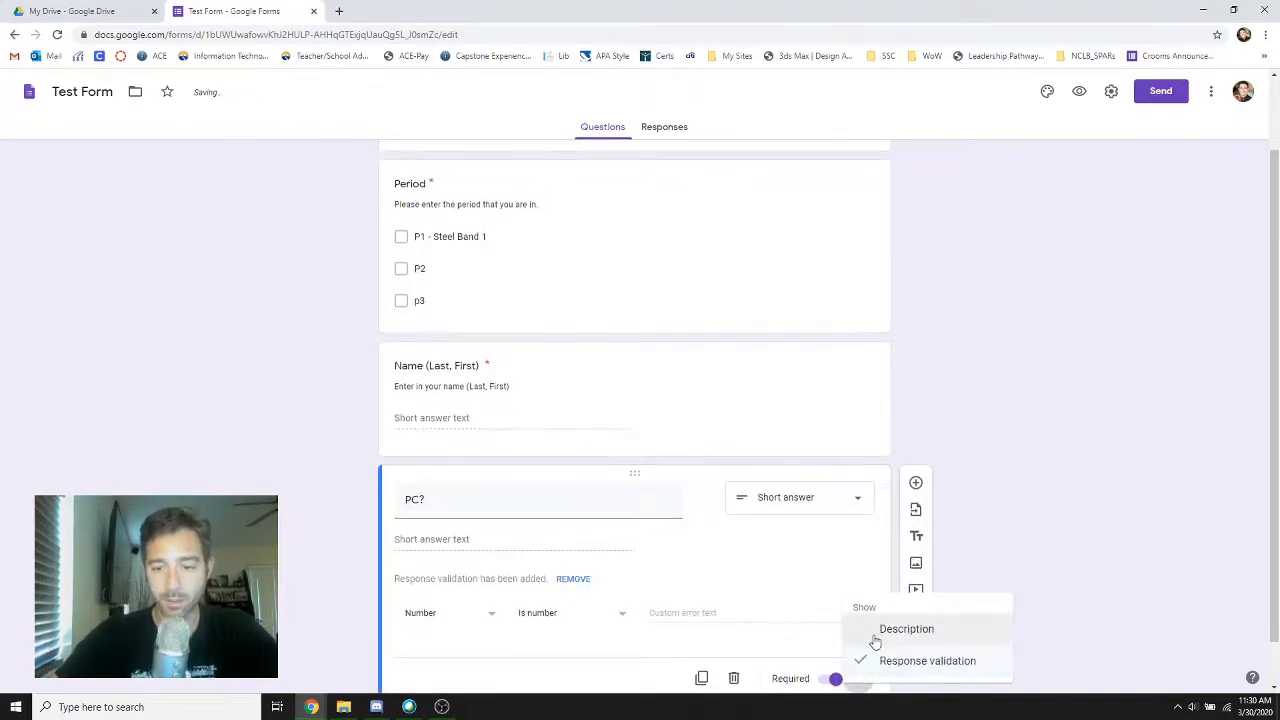
left_click(876, 631)
type("Do you have a working PC?")
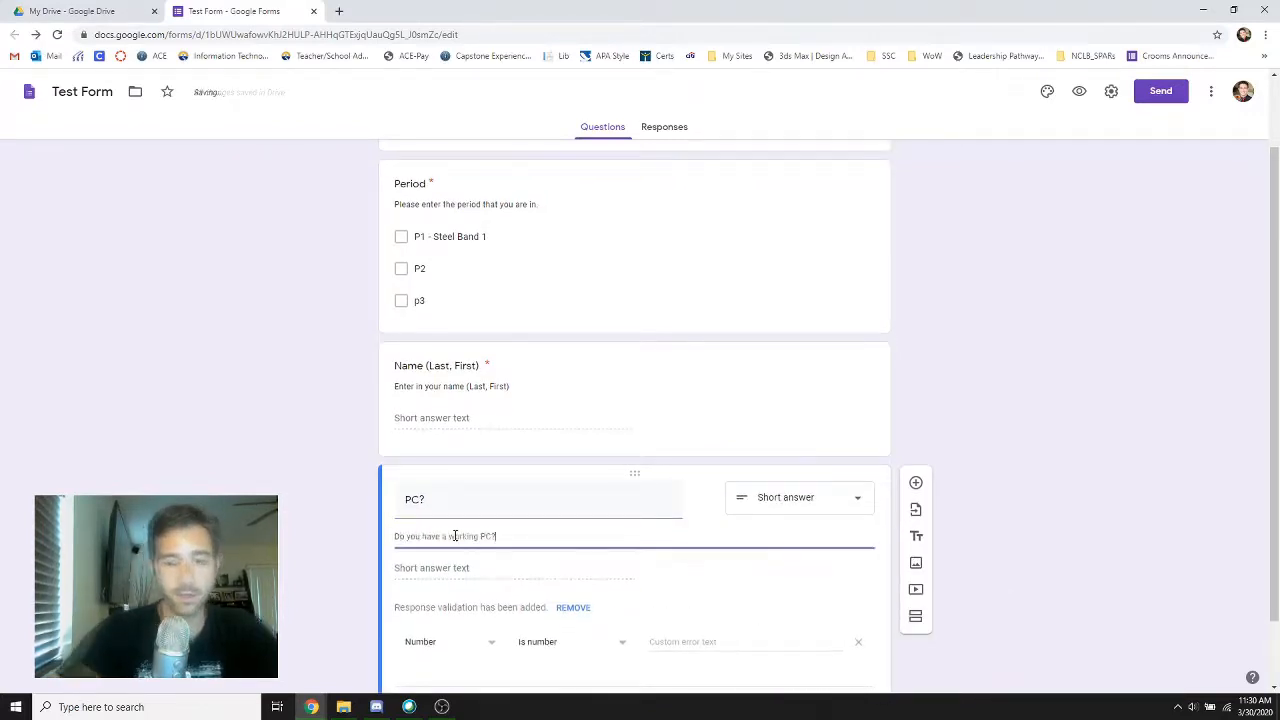
left_click(189, 467)
Change the PC? question to Multiple choice and enter the options "Yes" and "No"
scroll(195, 452, "down", 1)
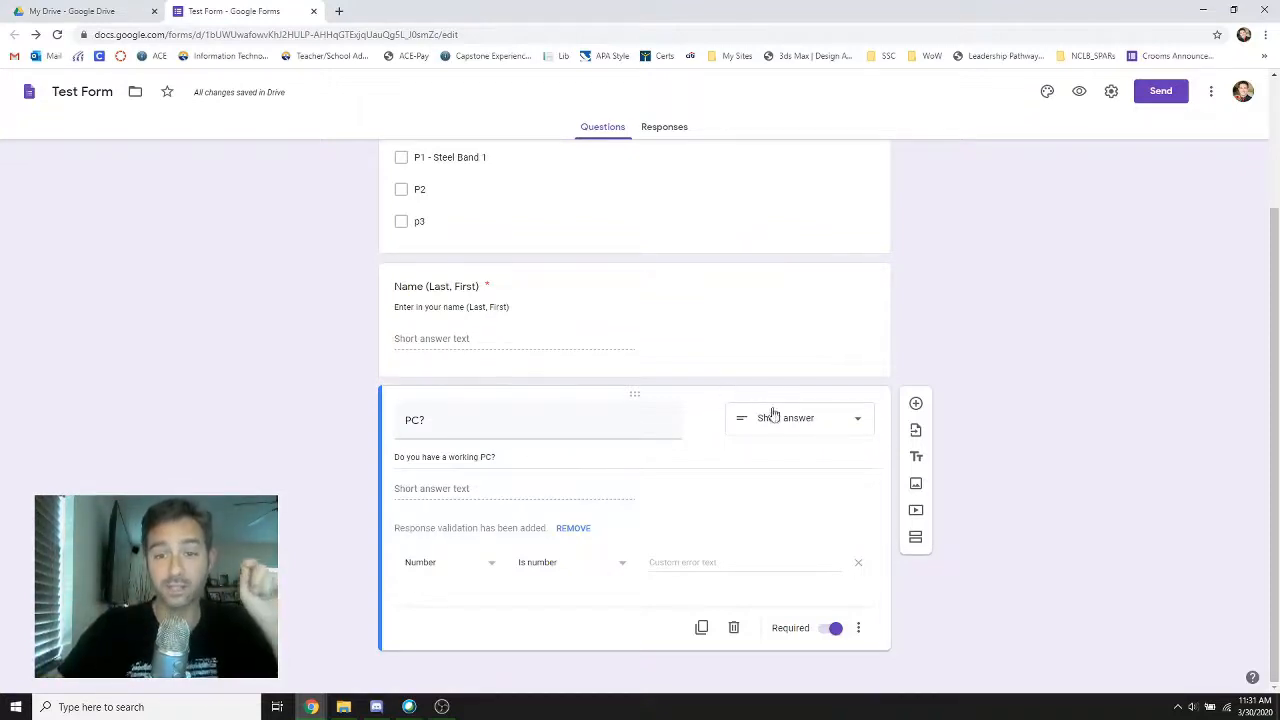
left_click(857, 420)
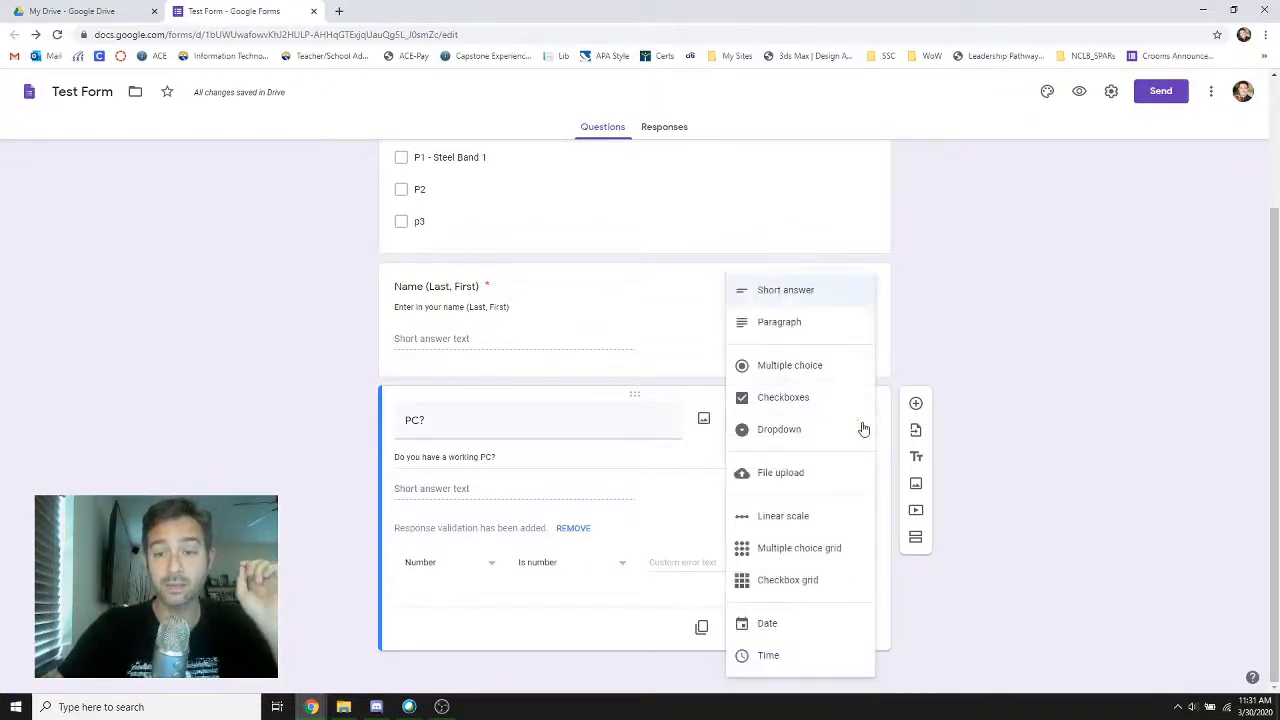
left_click(828, 370)
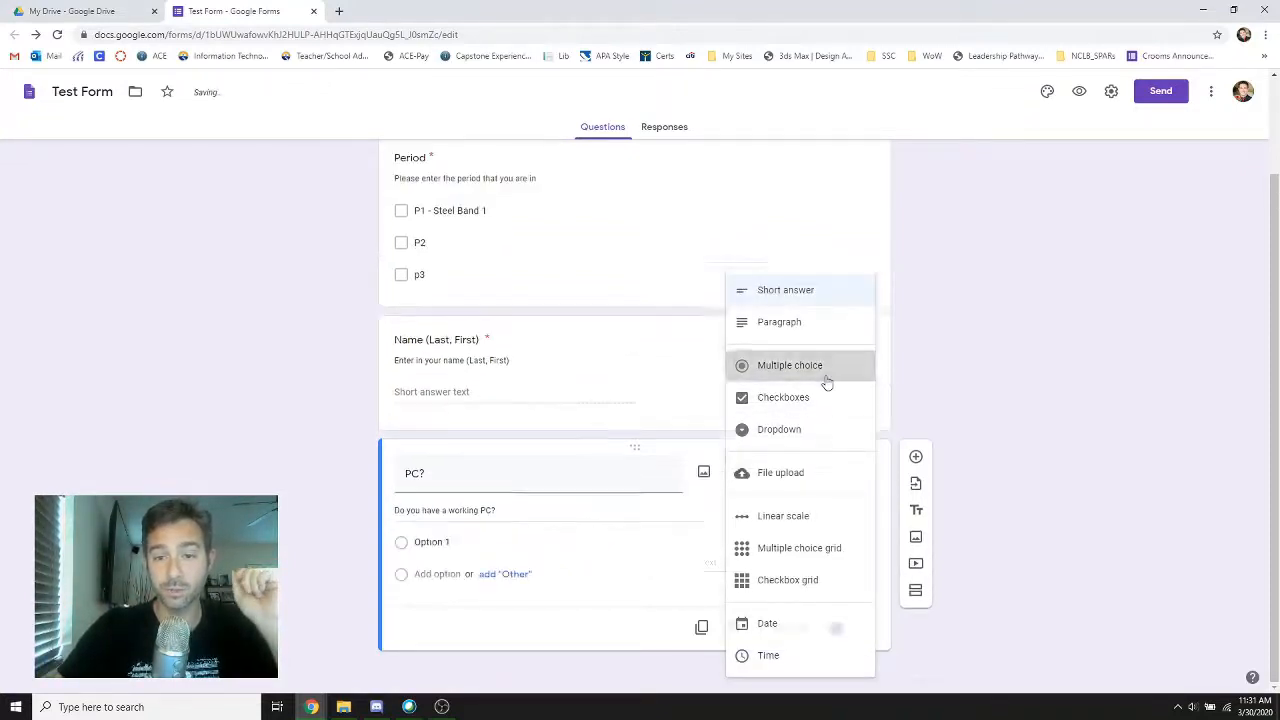
left_click(418, 541)
type("Yes")
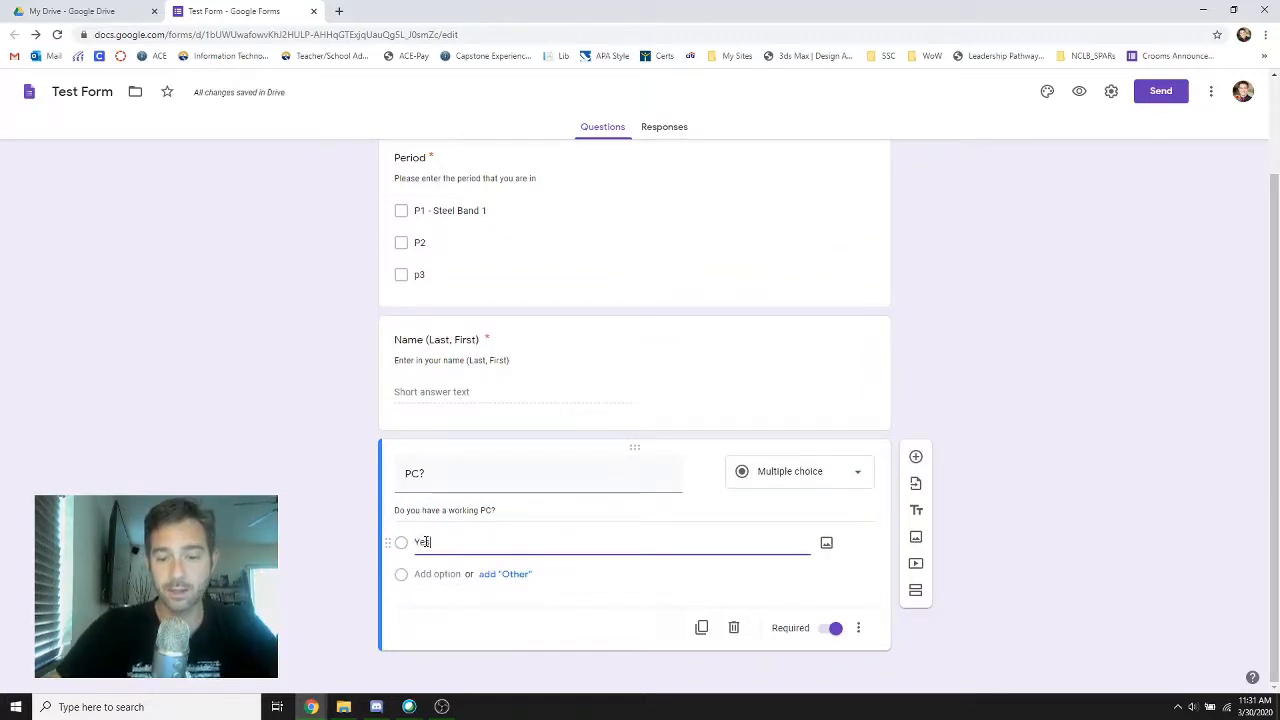
key("Return")
type("No")
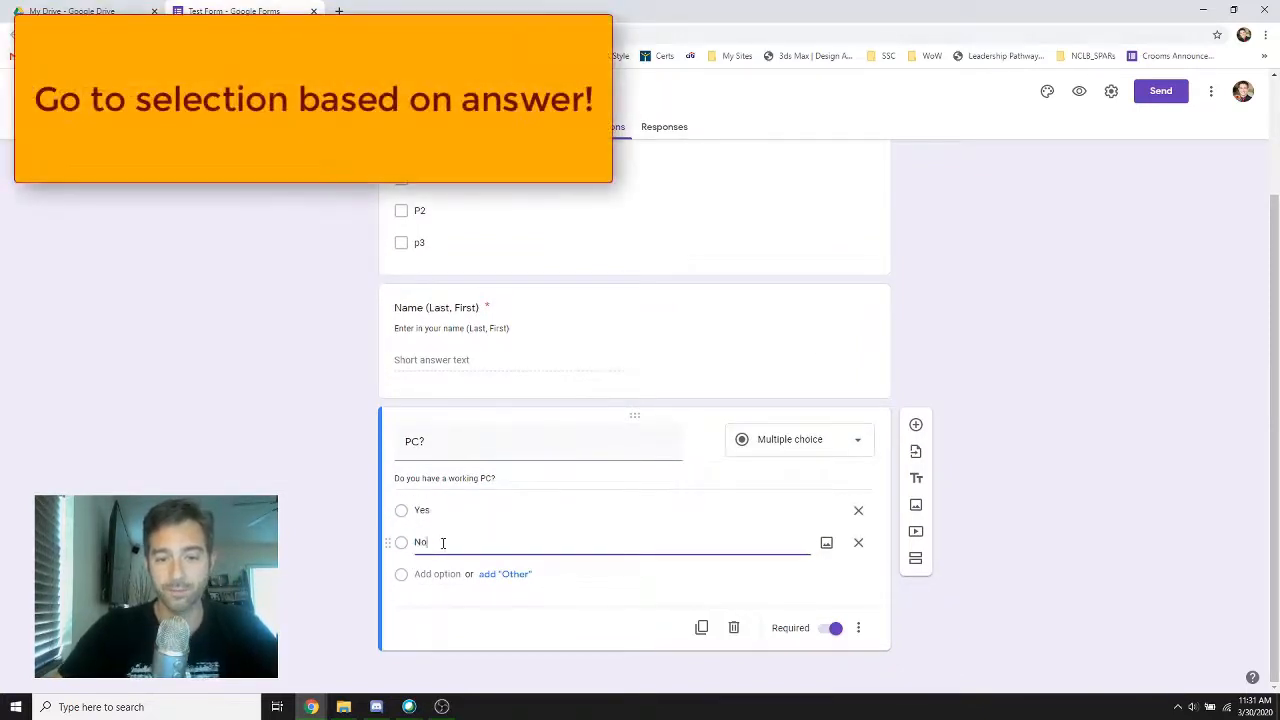
Enable going to a section based on the answer for the PC? question and check the destinations offered for No
left_click(858, 628)
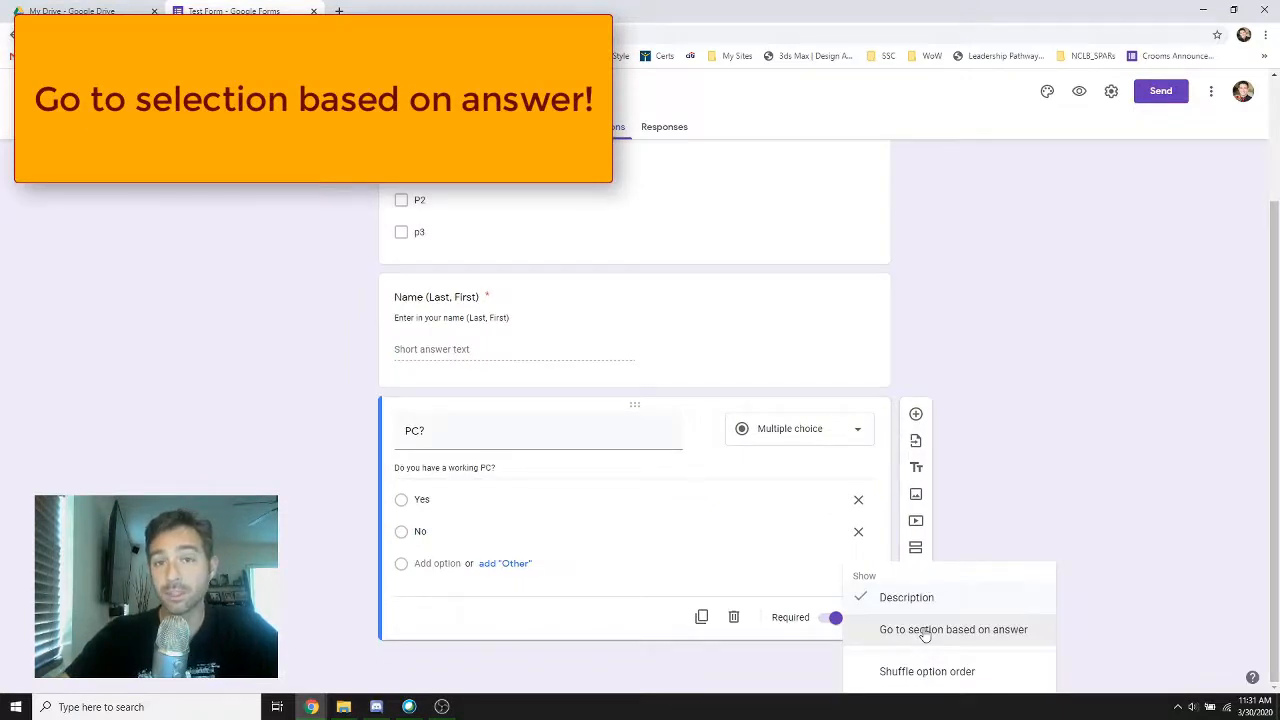
left_click(925, 630)
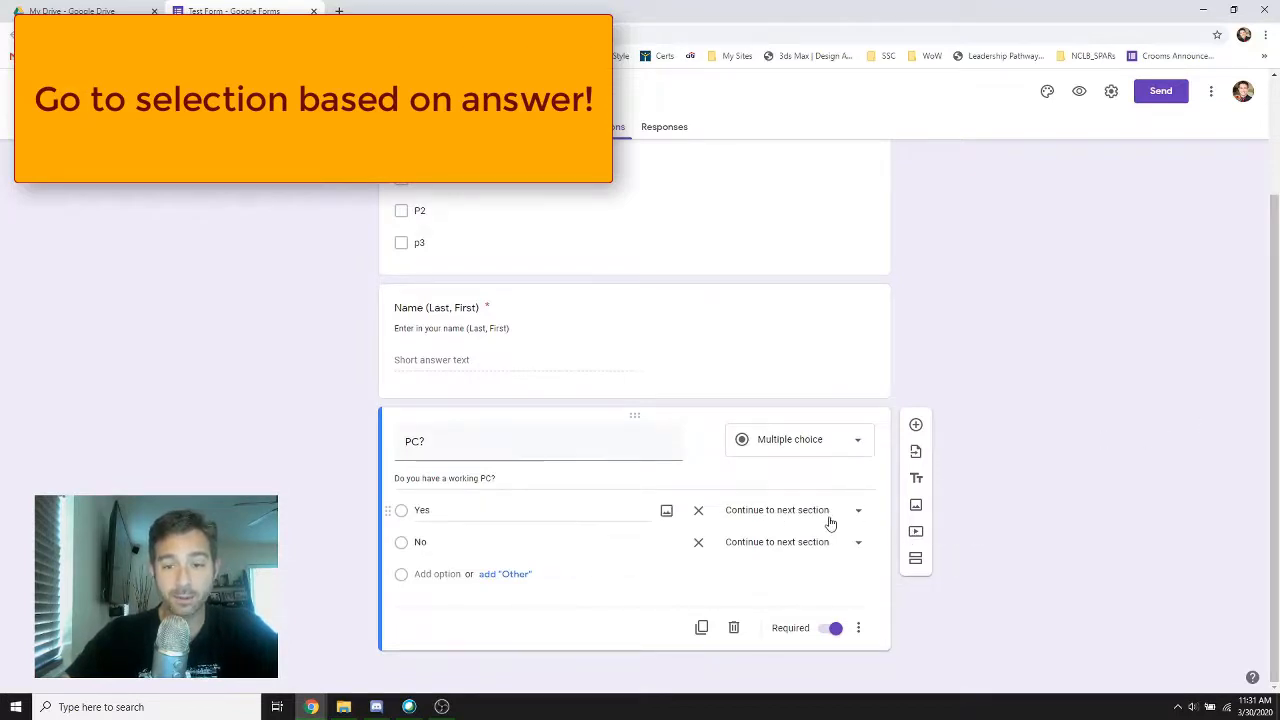
left_click(850, 543)
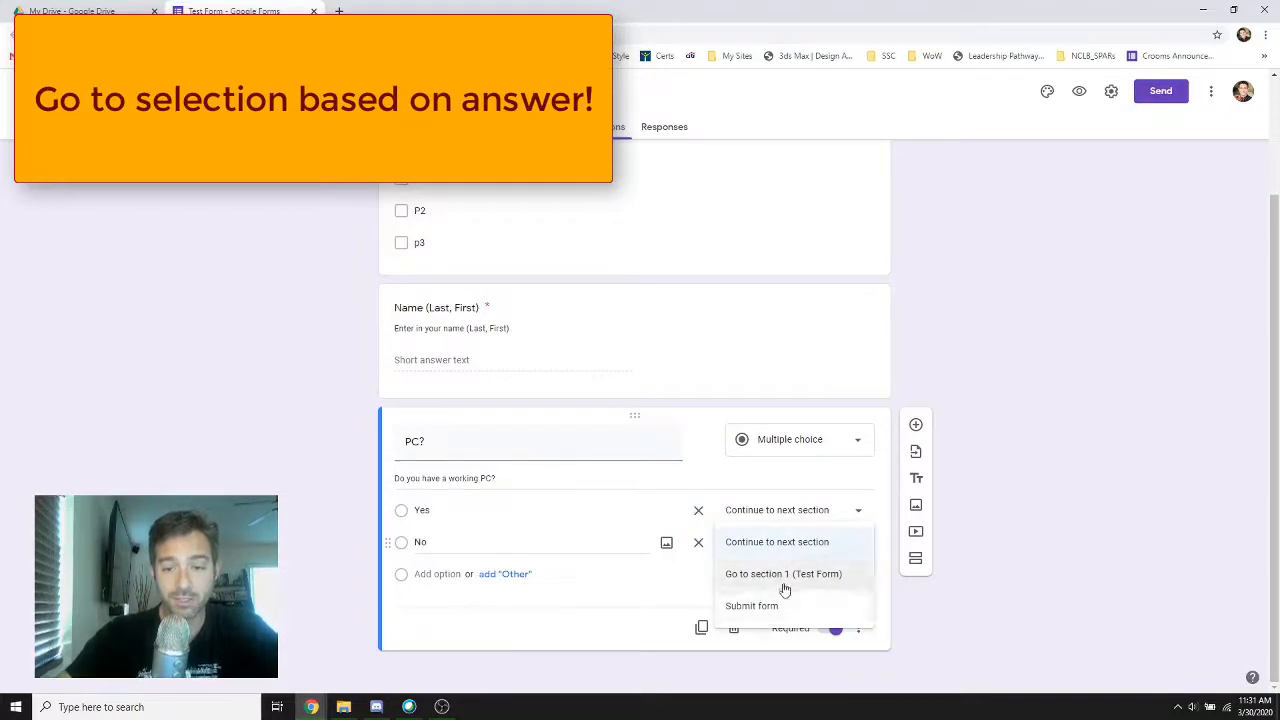
left_click(996, 529)
Add a blank question below the PC? question and a new section titled "Non-Working PC"
left_click(915, 428)
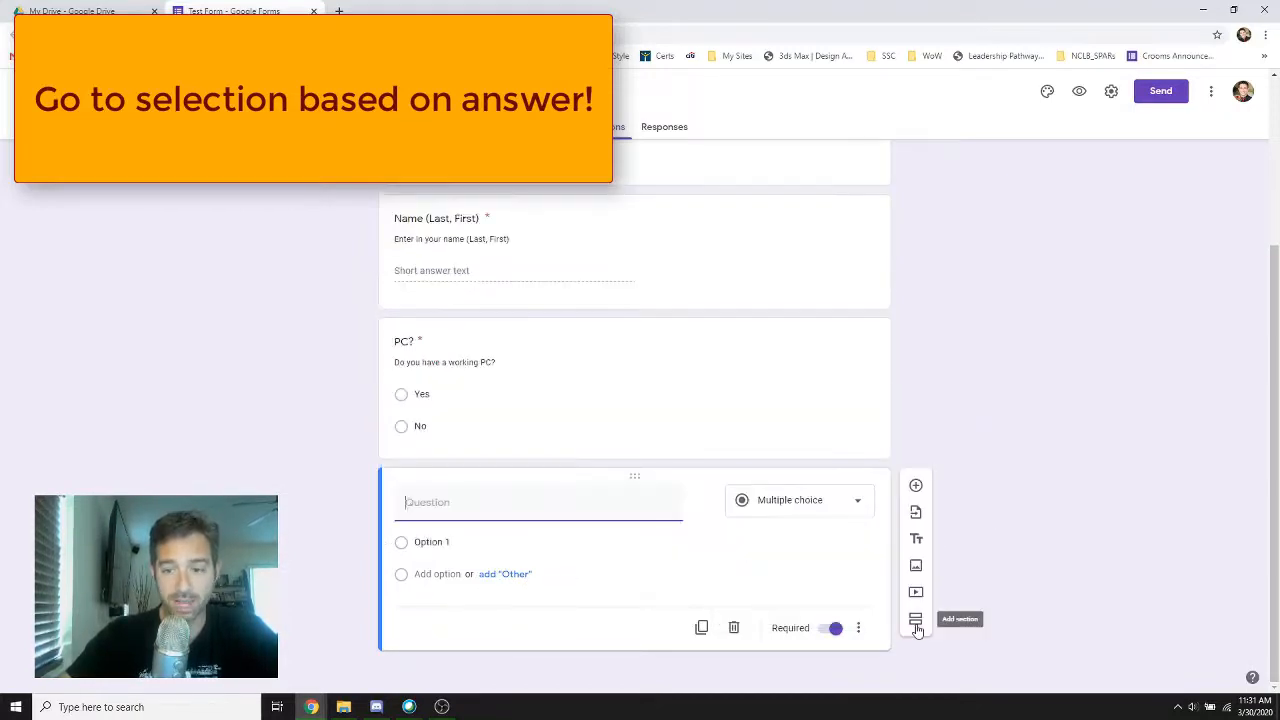
left_click(914, 622)
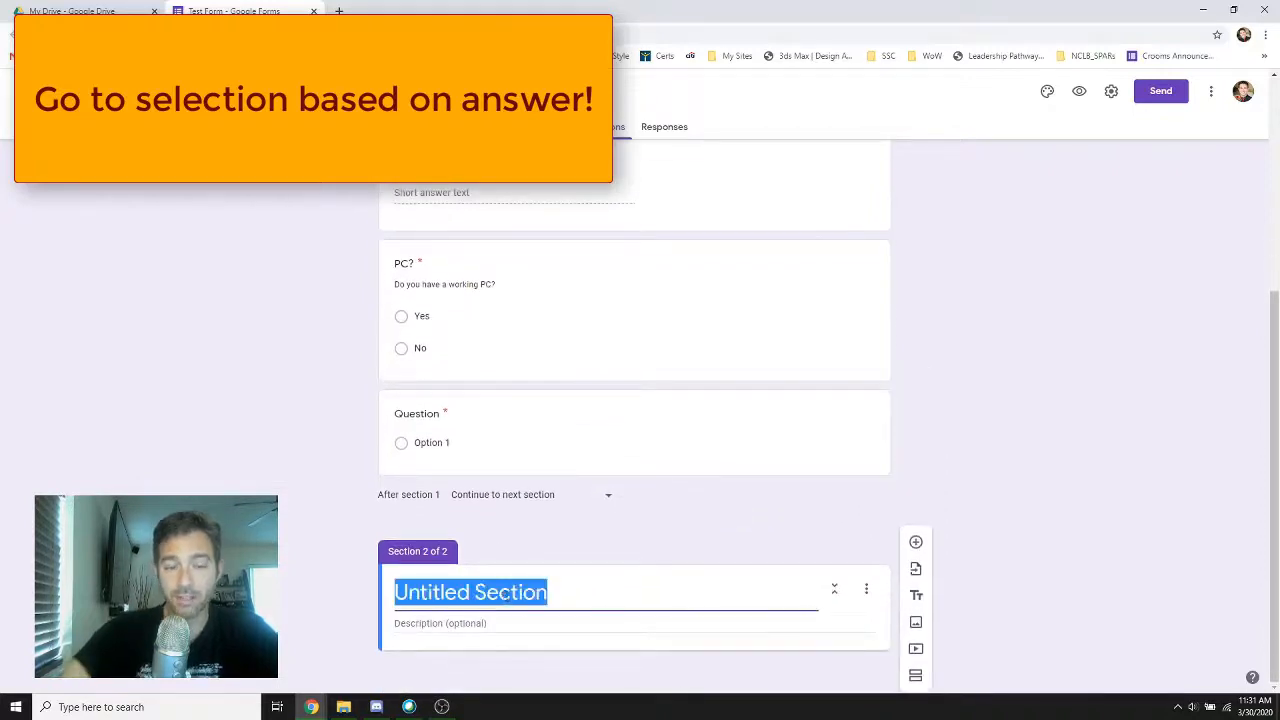
type("Non-Working PC")
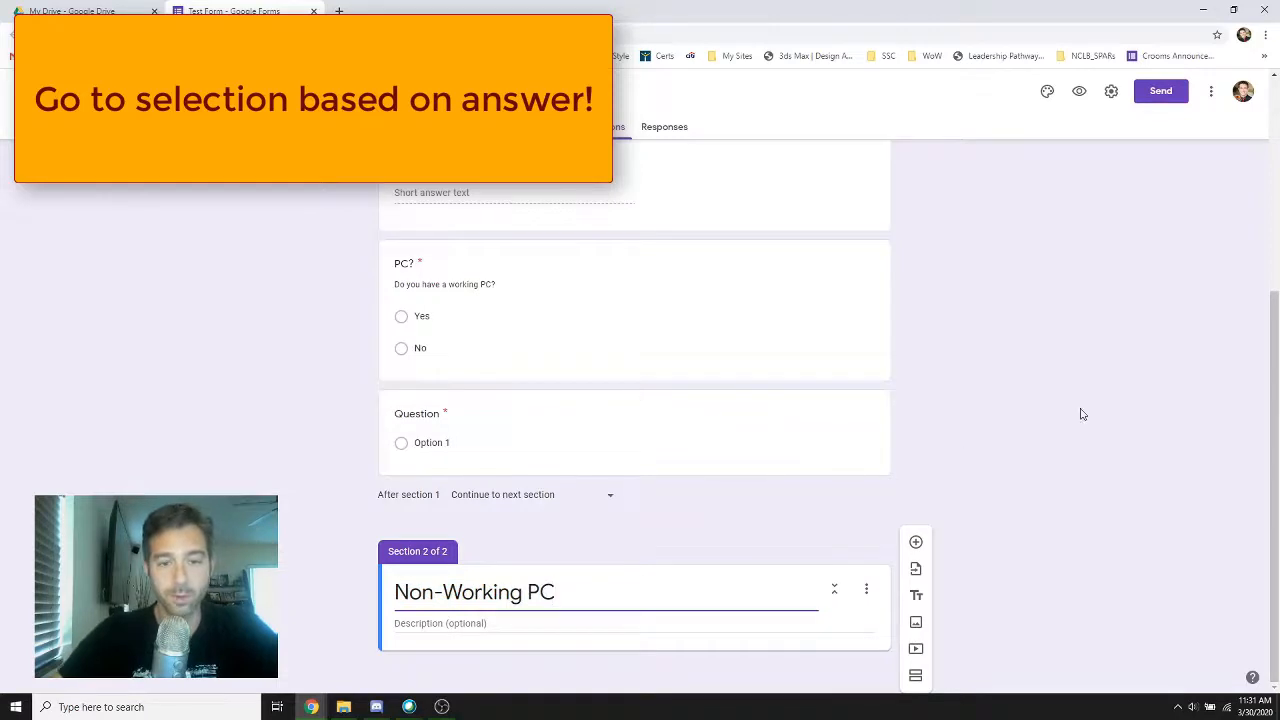
Route the No answer of the PC? question to section 2 (Non-Working PC)
left_click(521, 318)
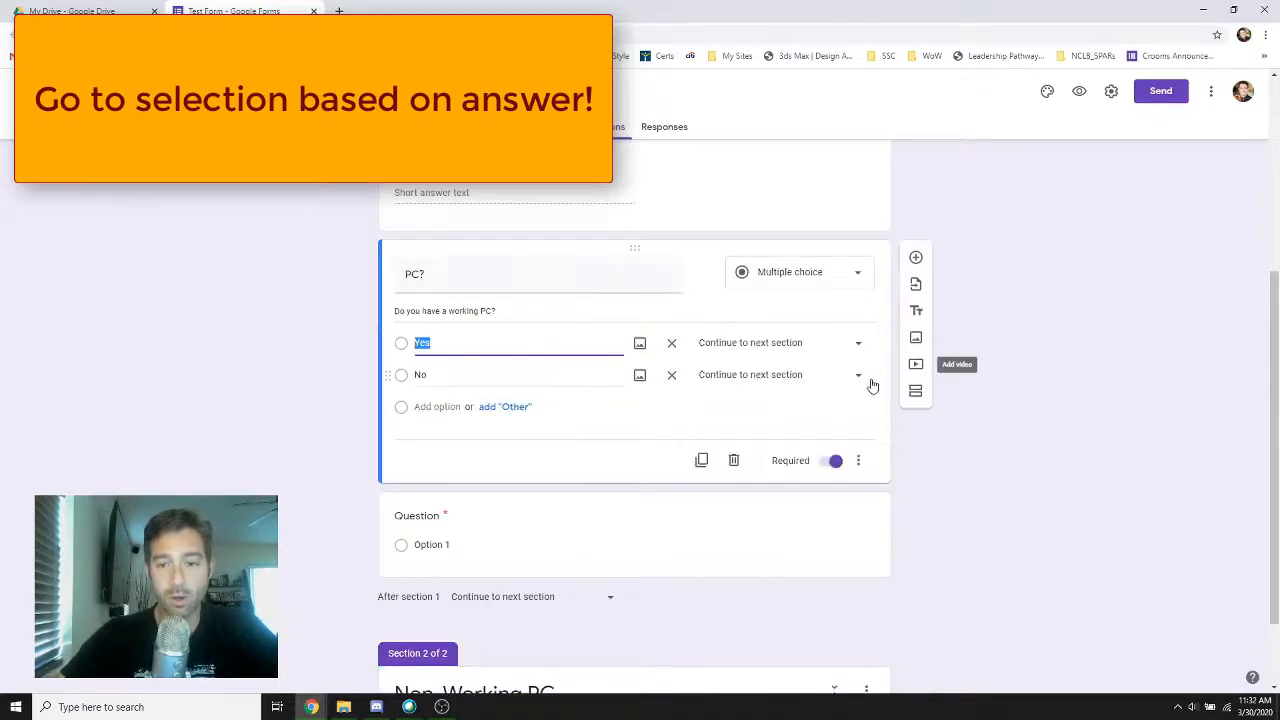
left_click(862, 380)
left_click(798, 440)
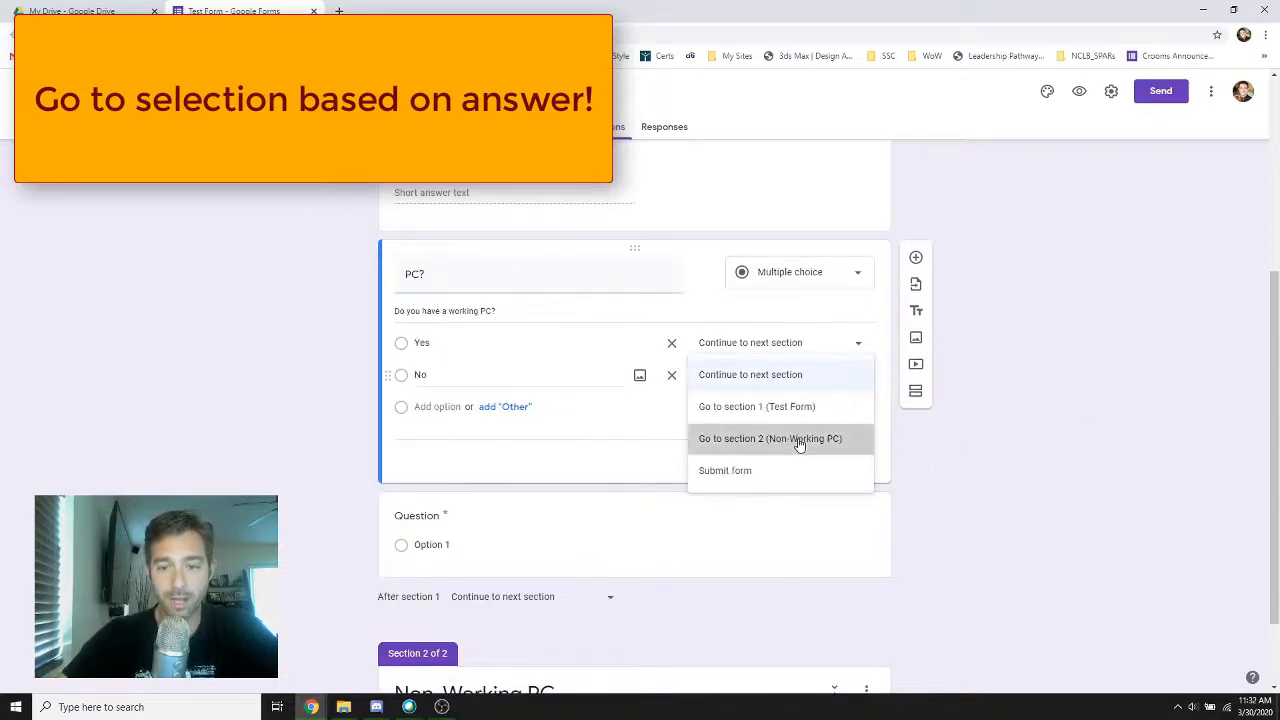
Add another section after Non-Working PC and title it "Working PC"
scroll(1000, 429, "down", 1)
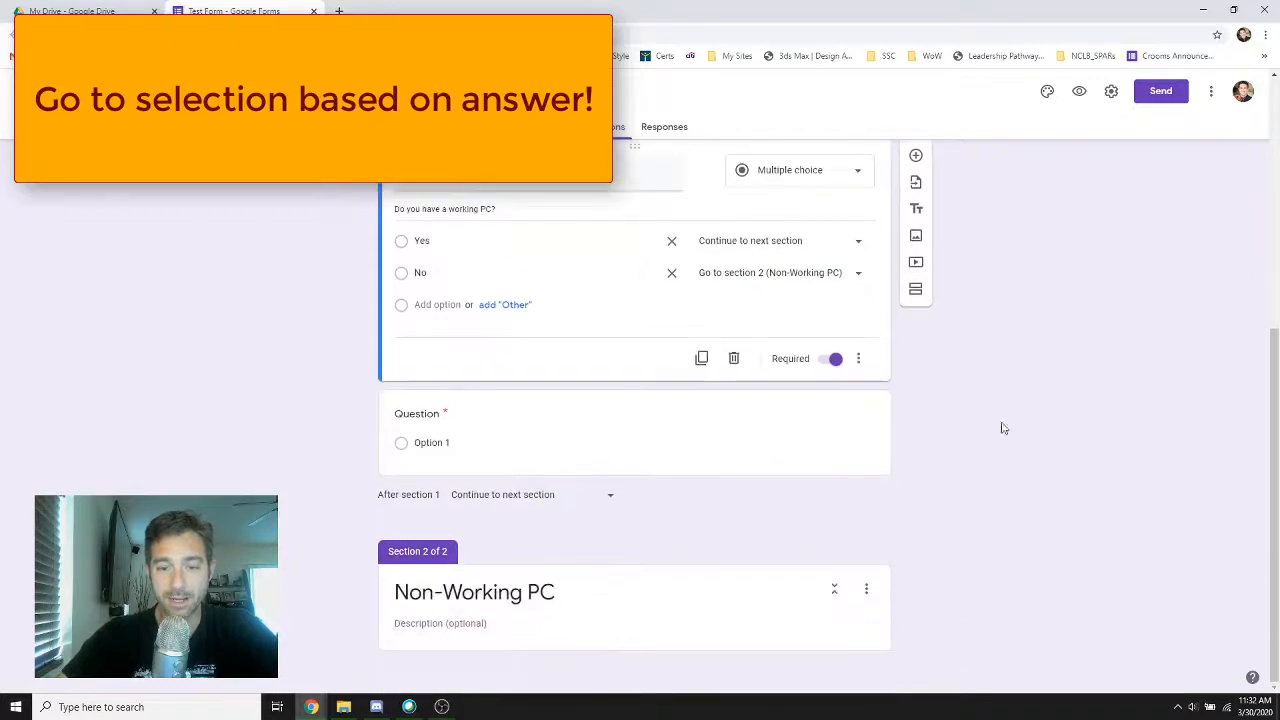
left_click(868, 590)
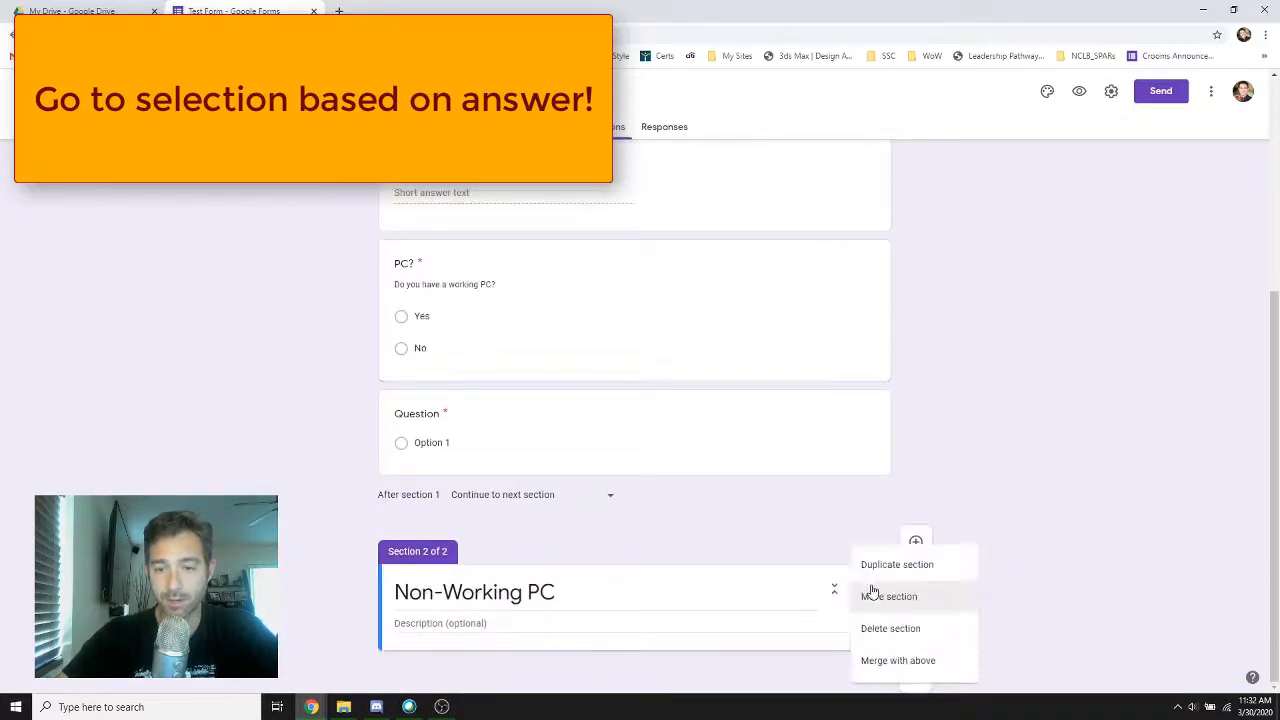
left_click(745, 604)
left_click(916, 677)
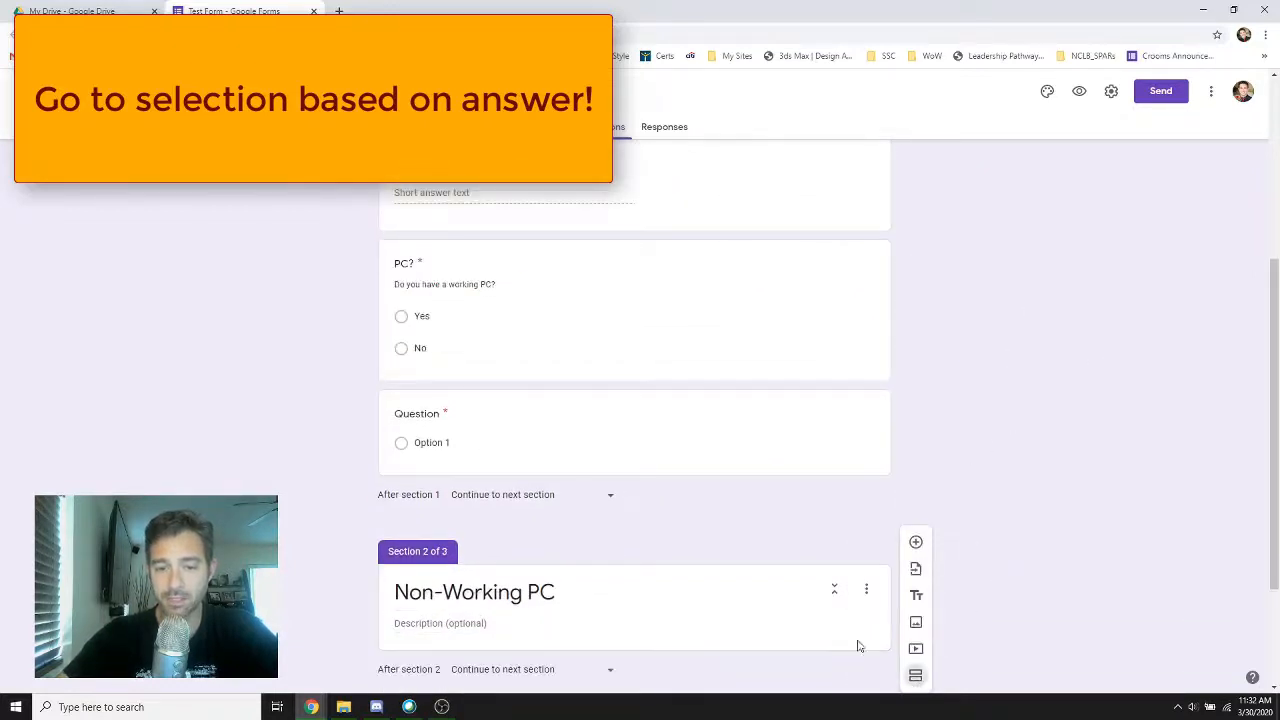
left_click(472, 588)
type("Working PC")
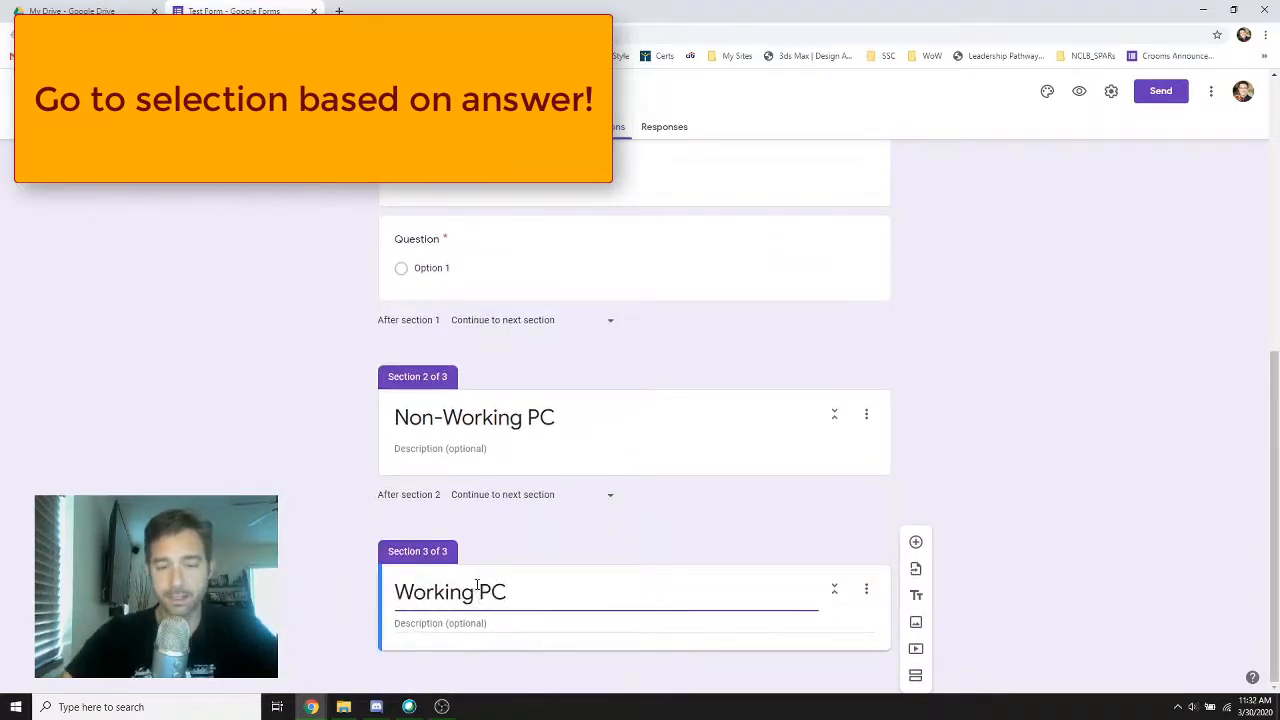
Route the Yes answer of the PC? question to section 3 (Working PC)
left_click(1026, 450)
scroll(697, 370, "up", 1)
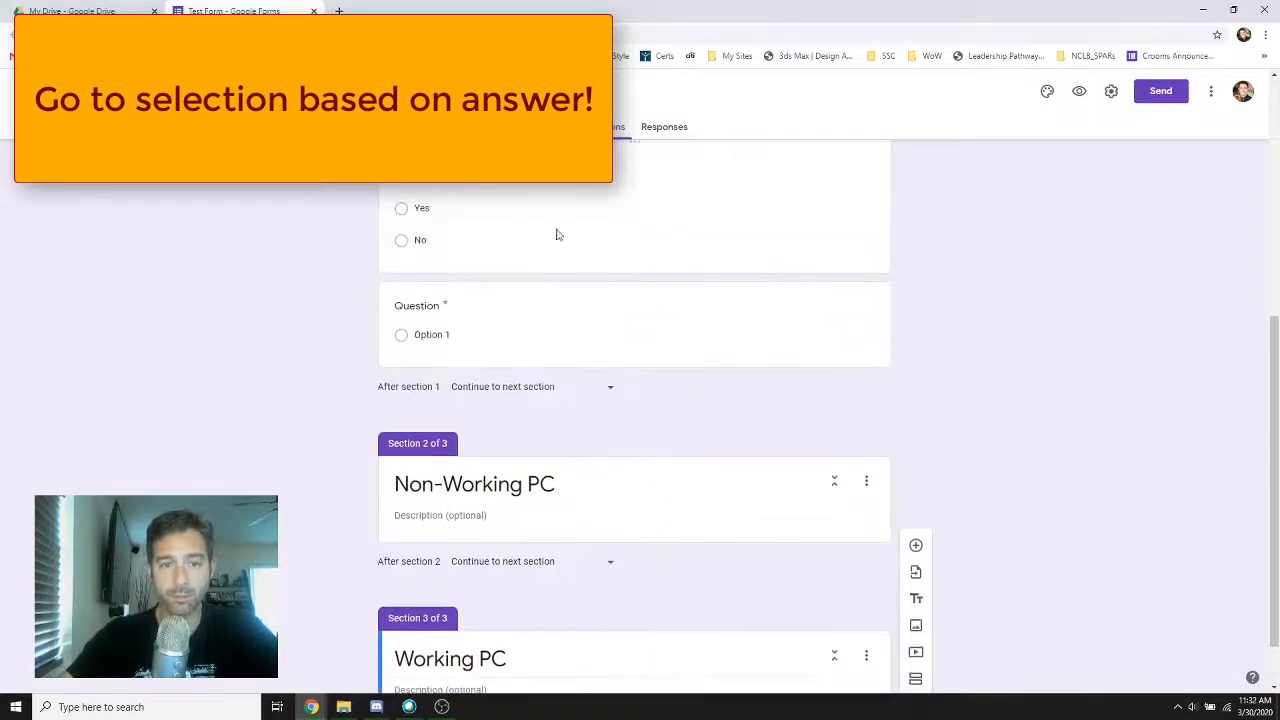
scroll(560, 333, "up", 2)
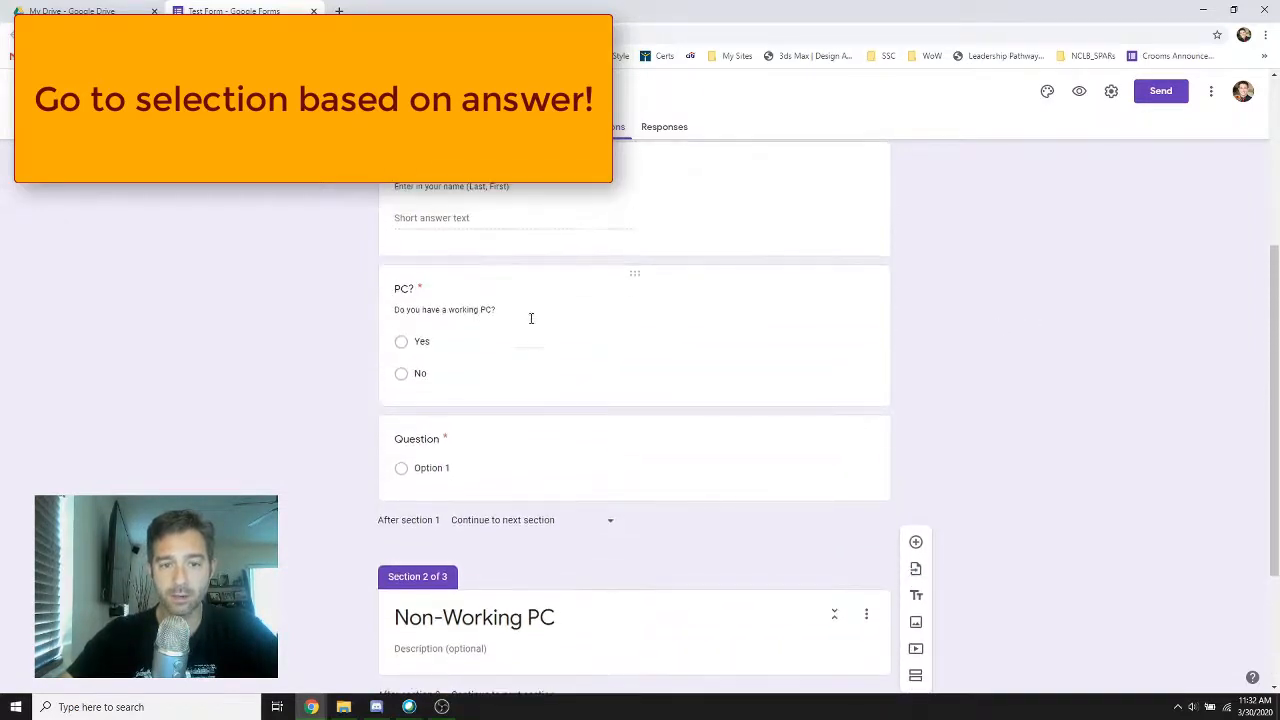
left_click(529, 320)
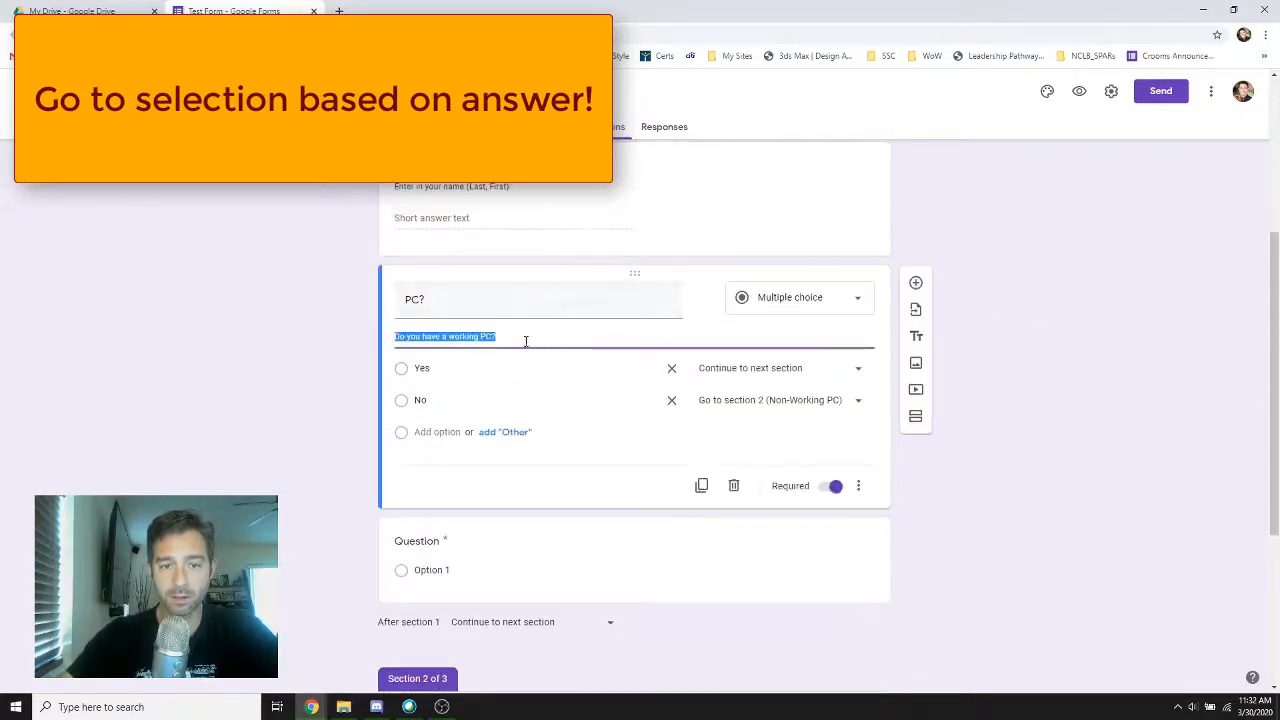
left_click(866, 375)
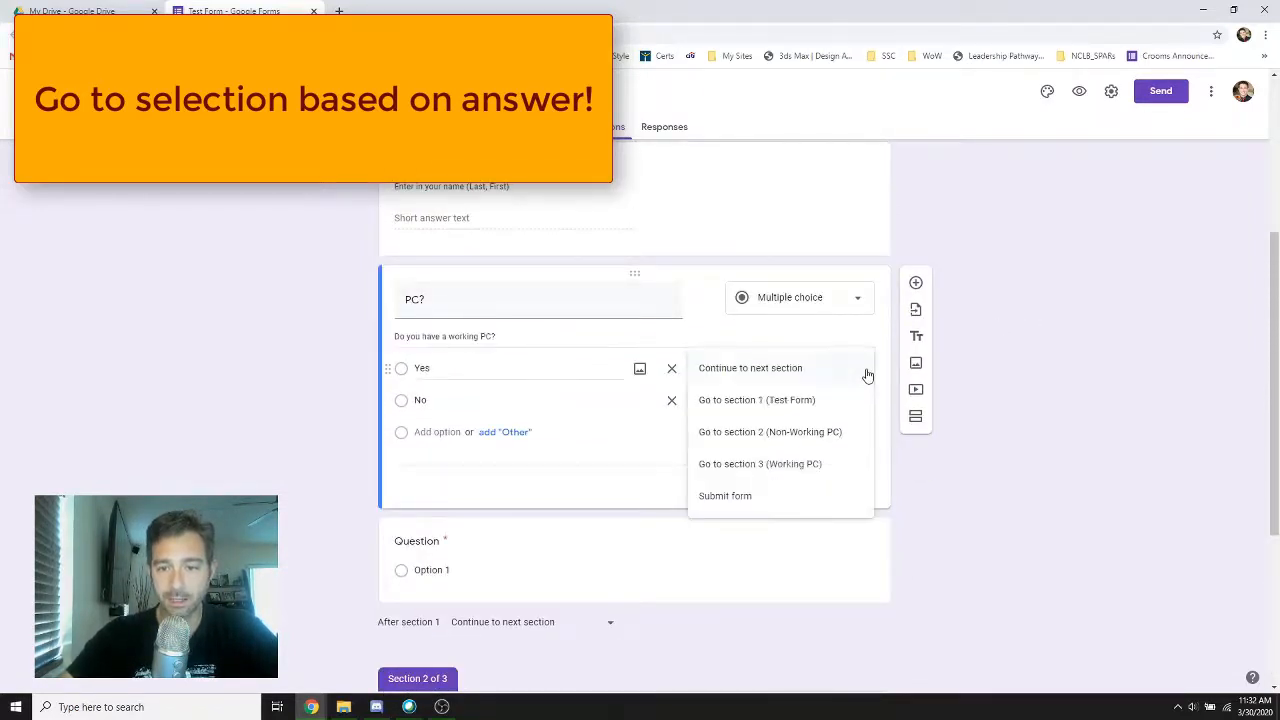
left_click(780, 464)
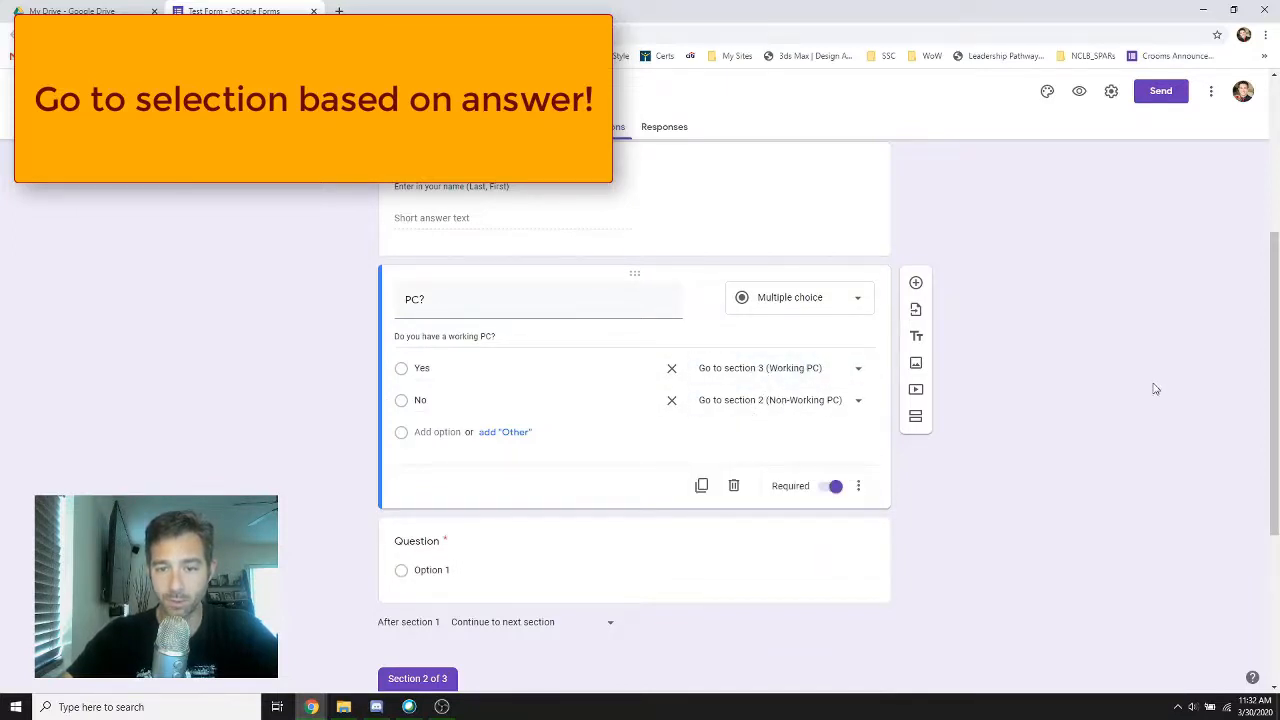
Move the blank question below the PC? question into the Non-Working PC section
scroll(1150, 391, "down", 3)
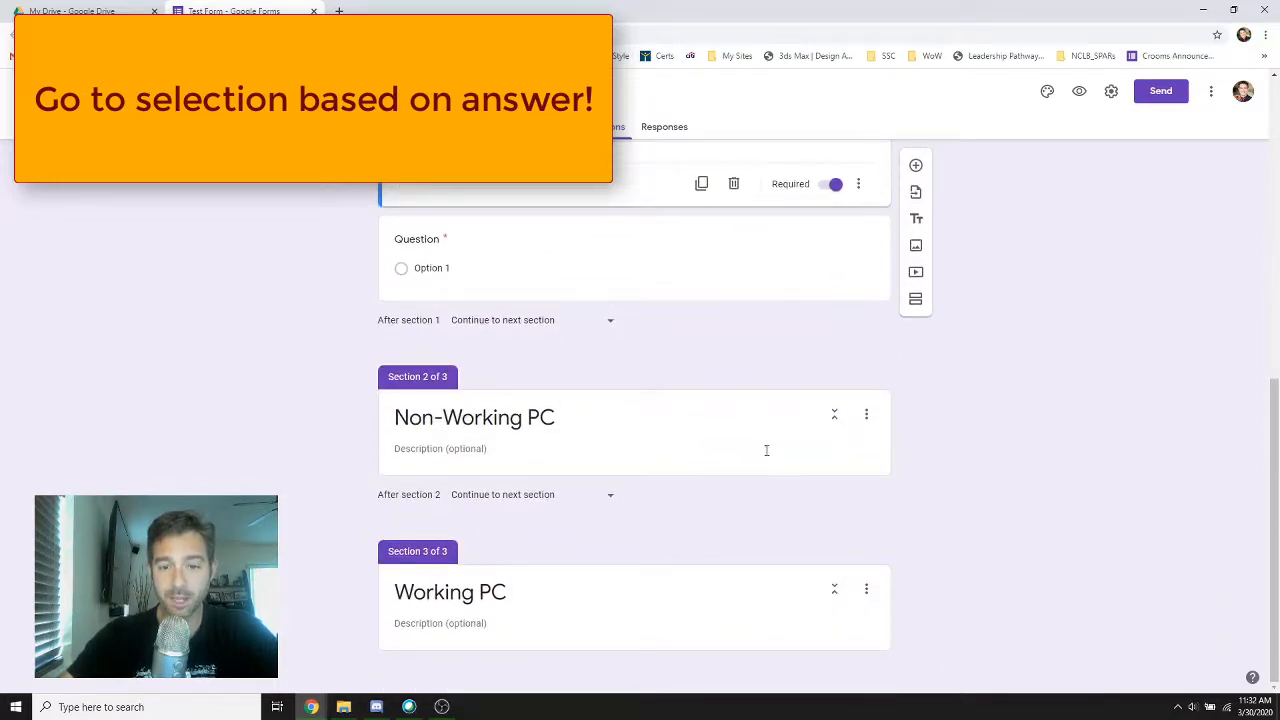
left_click(686, 235)
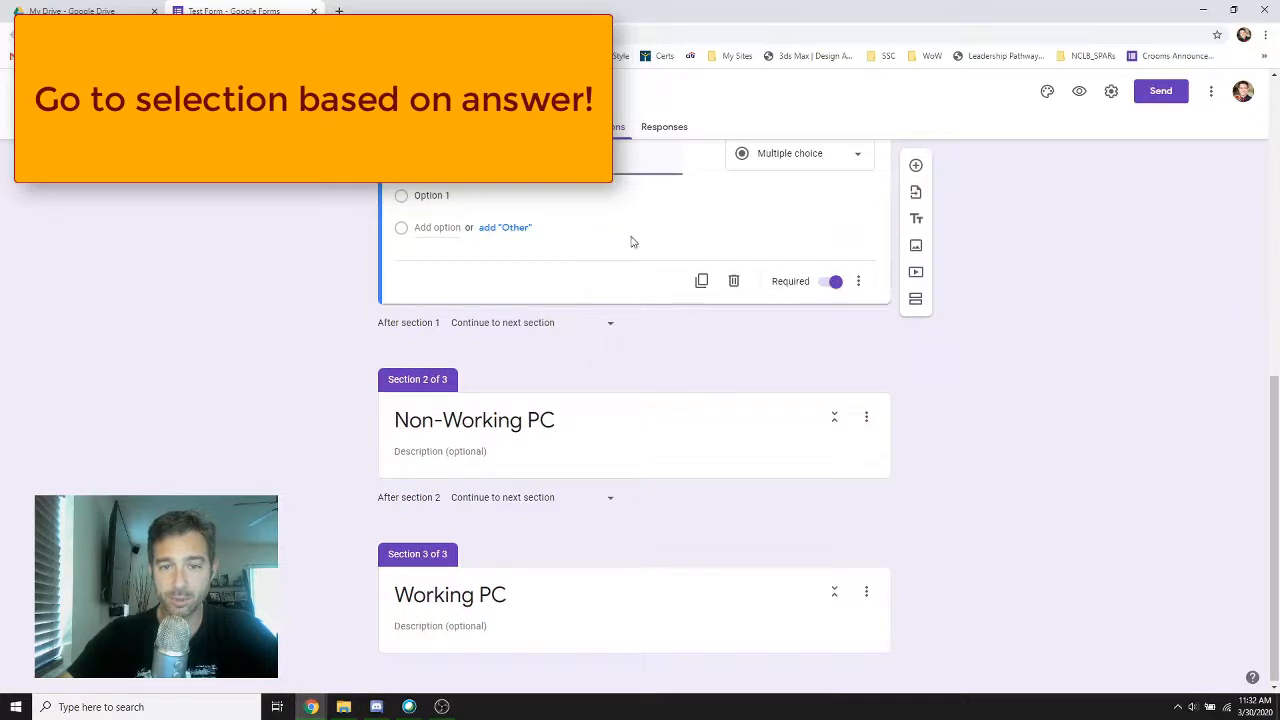
scroll(633, 243, "up", 2)
left_click_drag(634, 262, 615, 411)
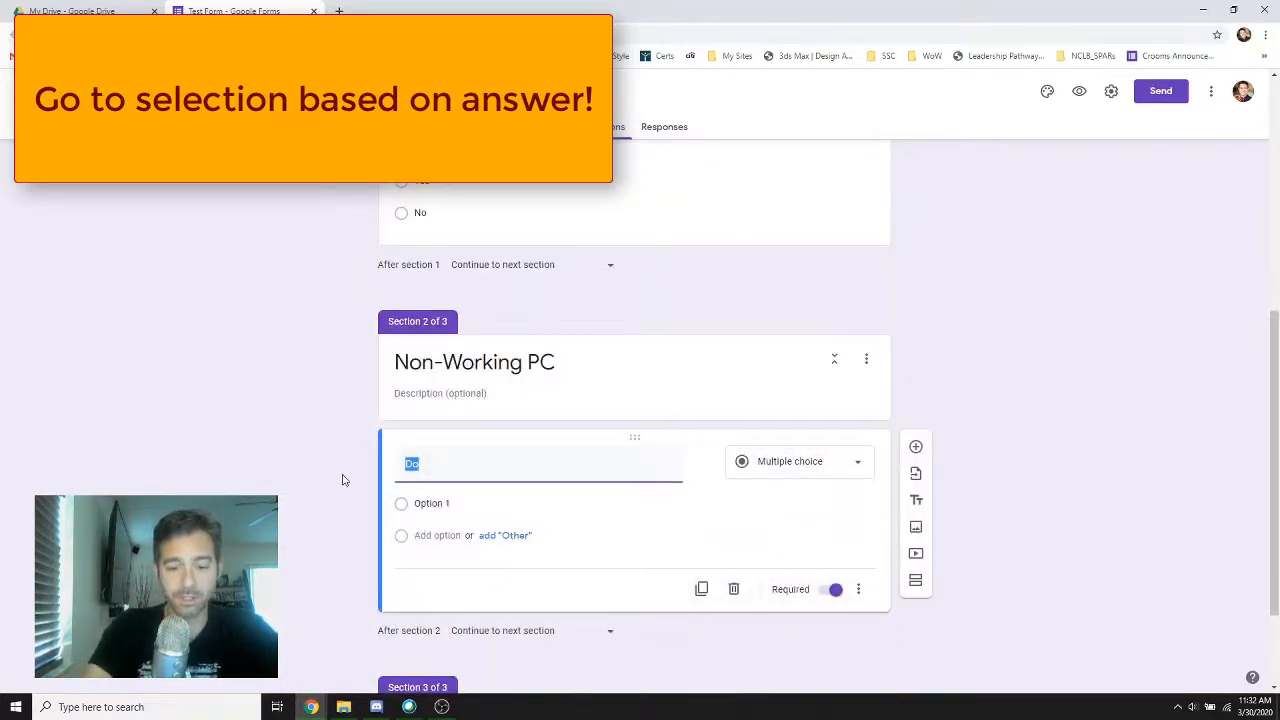
Title the question in the Non-Working PC section "Cry" and add the description "Are you going to cry?"
type("Cry")
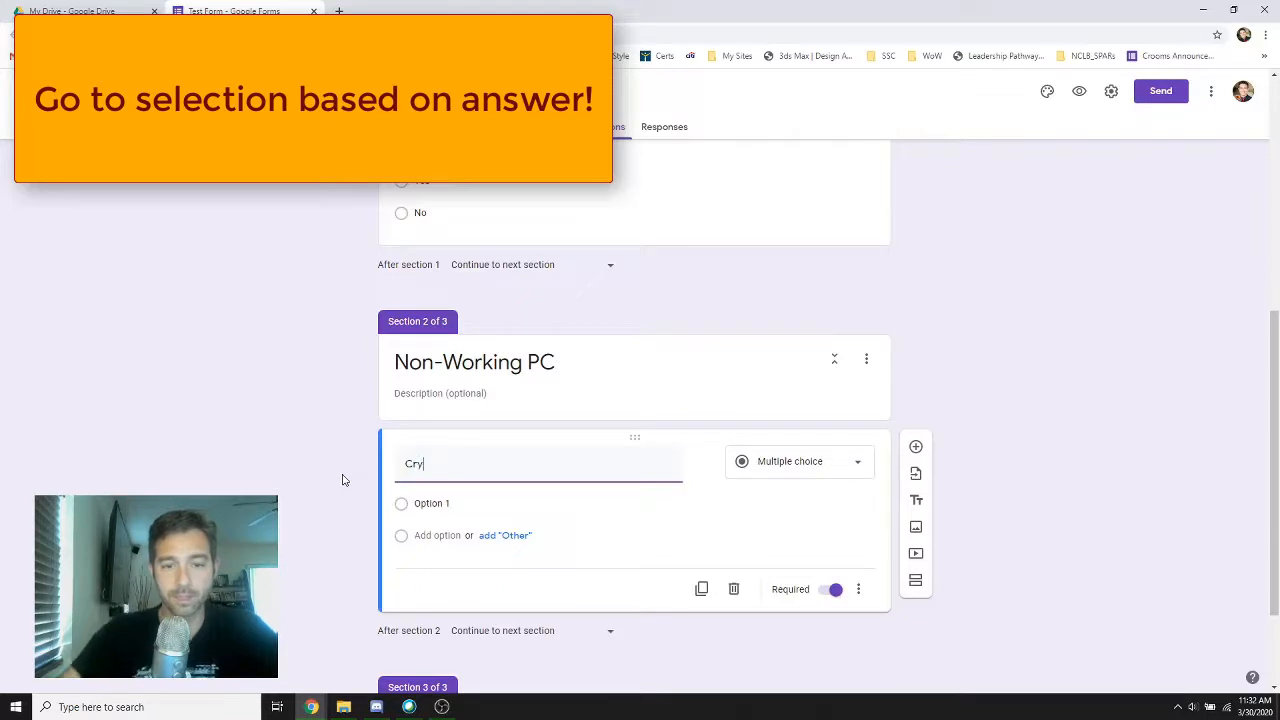
left_click(858, 589)
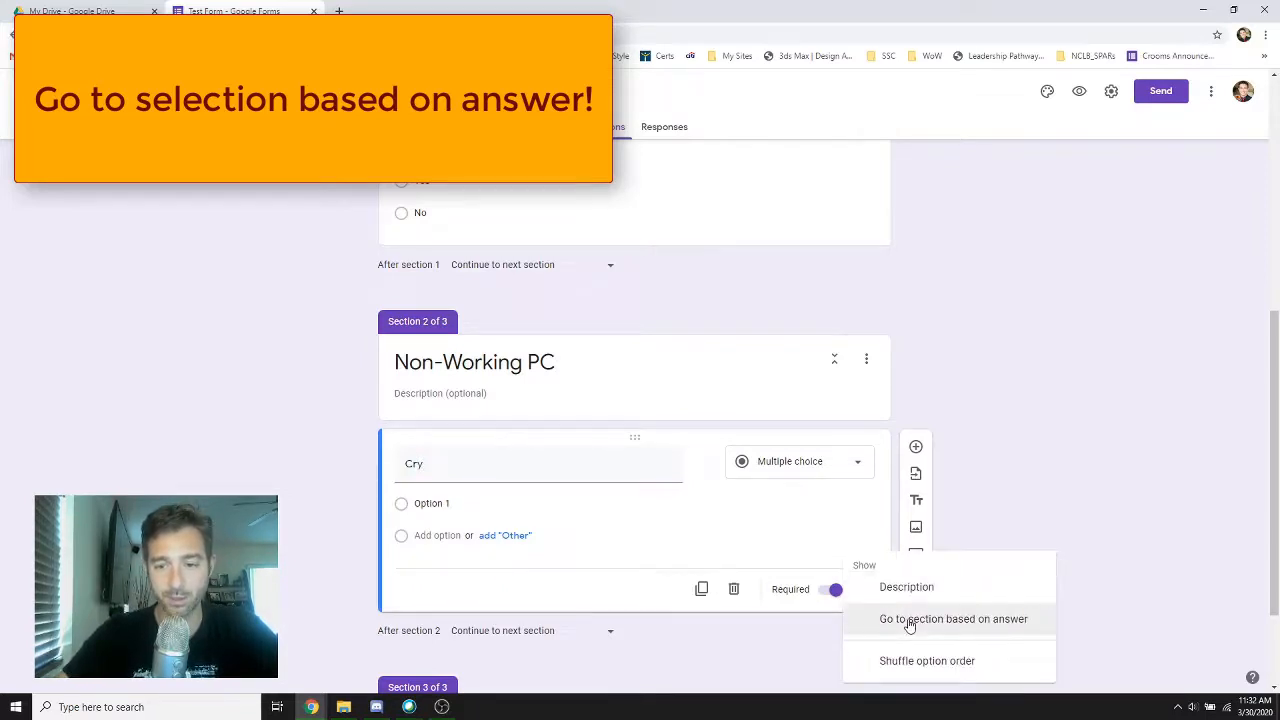
left_click(900, 587)
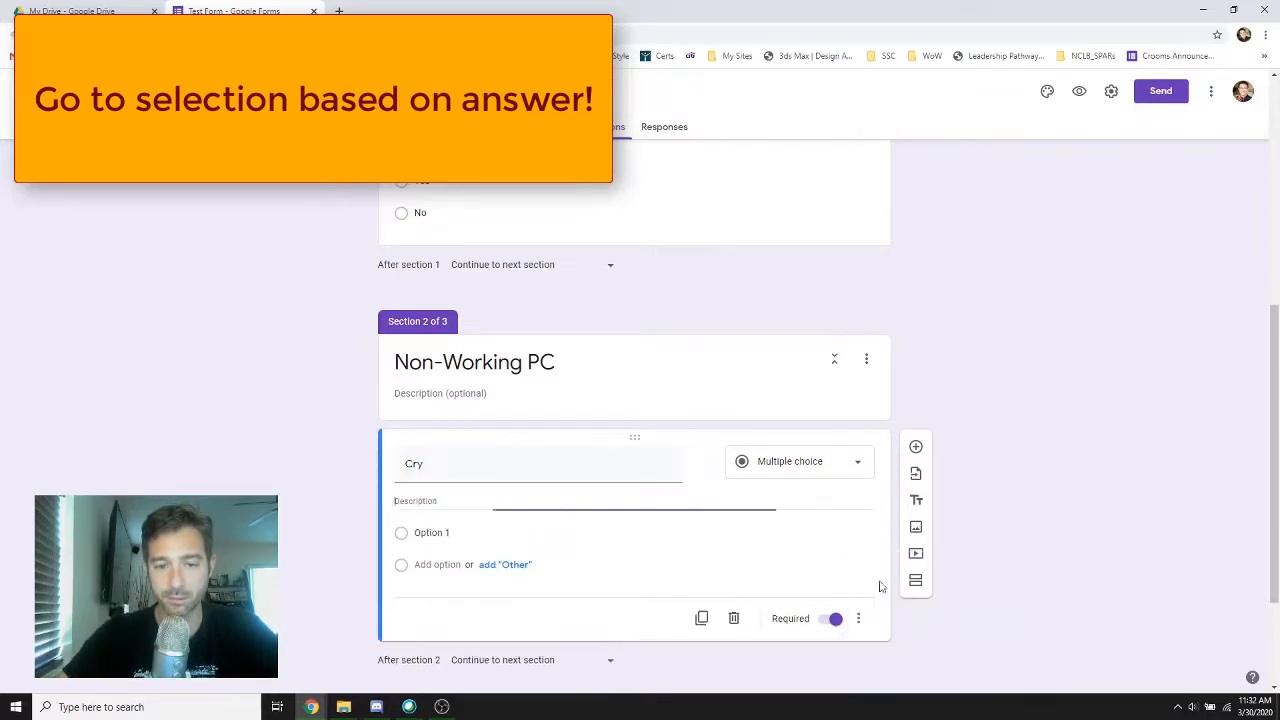
type("Are you going to")
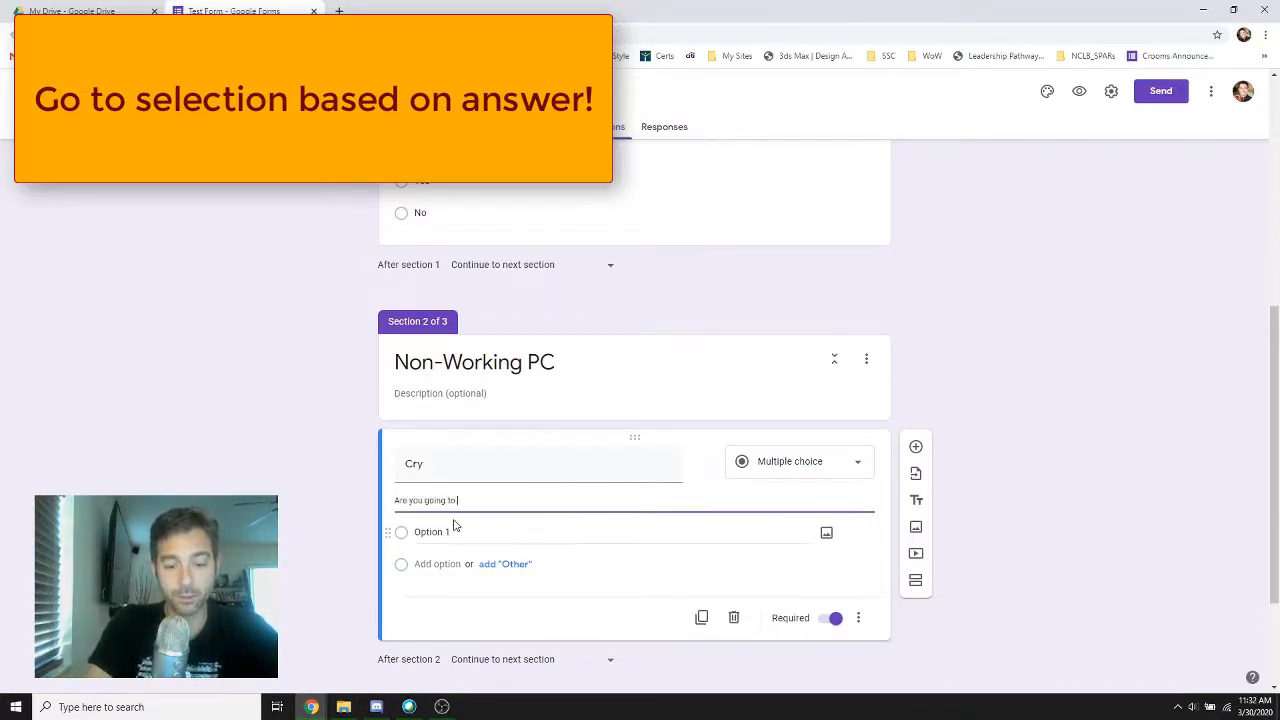
type(" cry?")
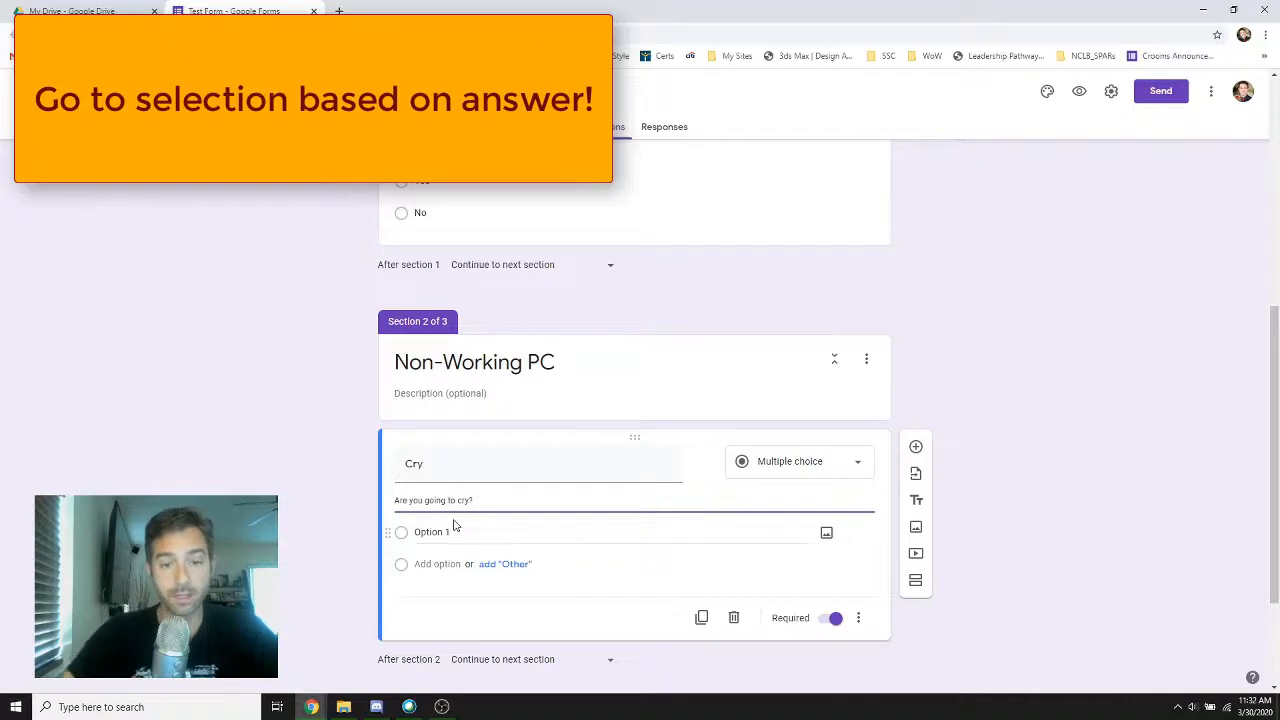
left_click(453, 540)
left_click(1005, 503)
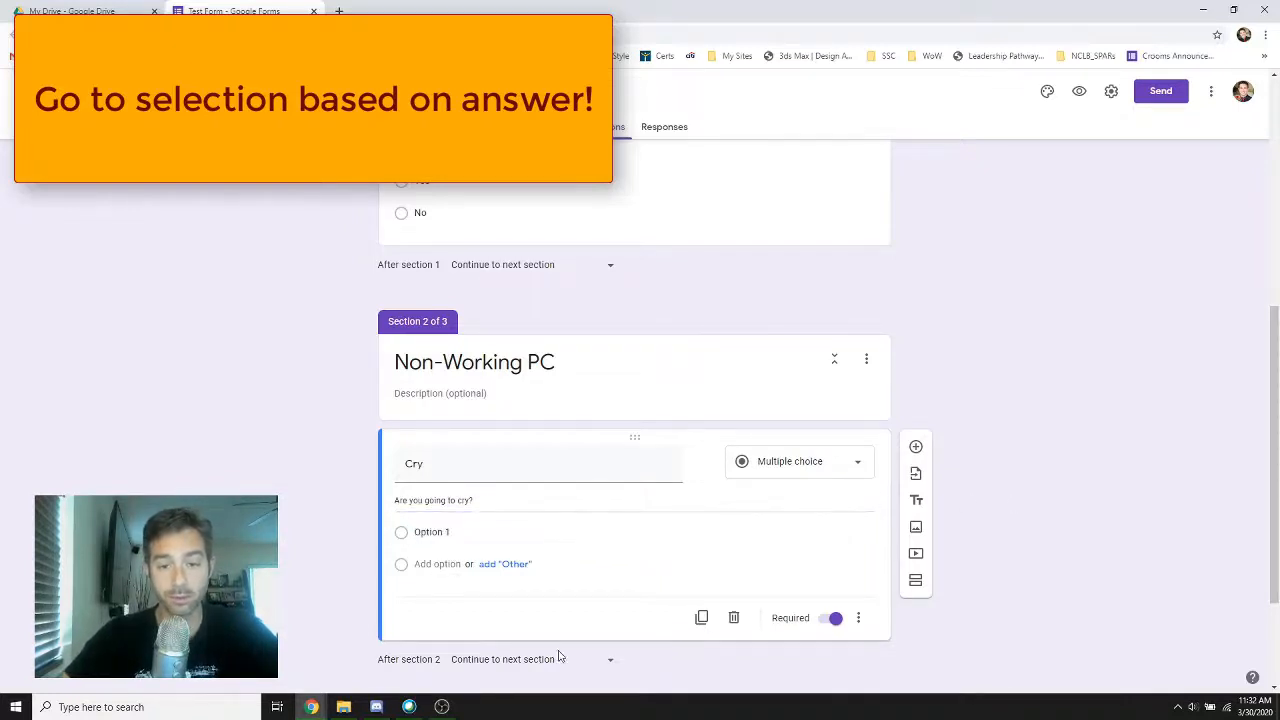
Set the form to submit after section 2 (Non-Working PC)
scroll(560, 657, "down", 2)
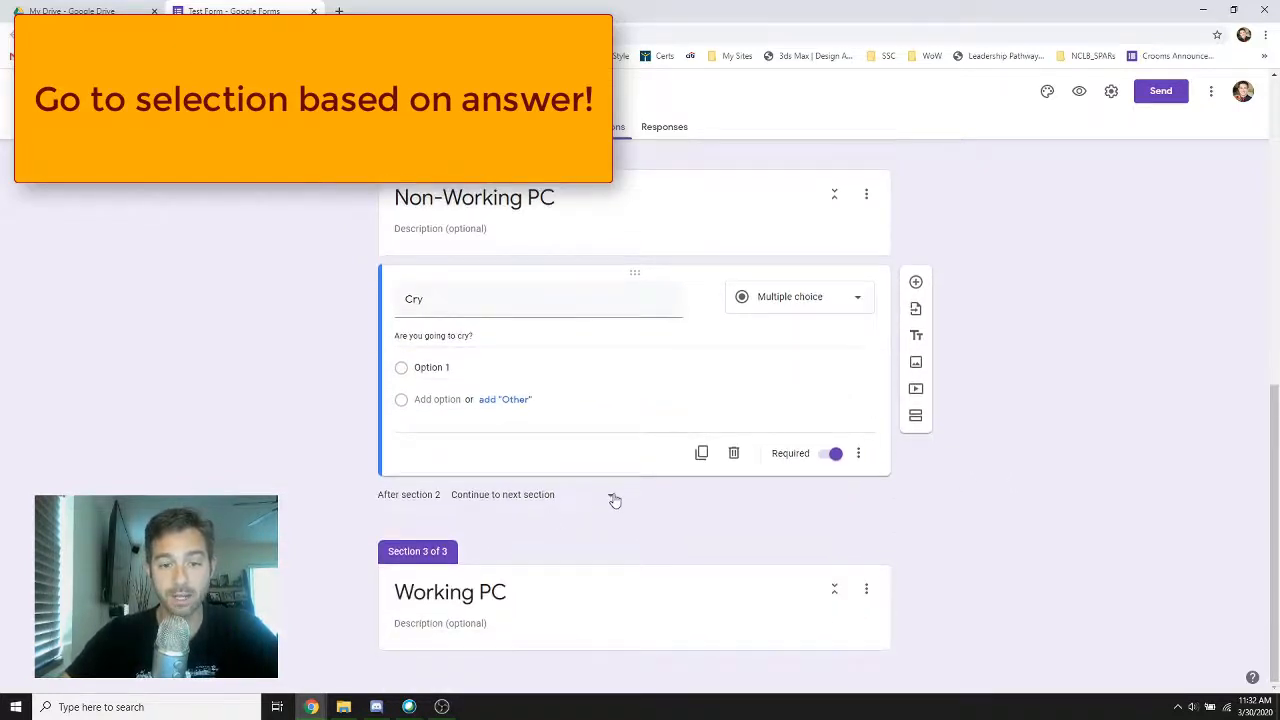
left_click(610, 495)
left_click(509, 626)
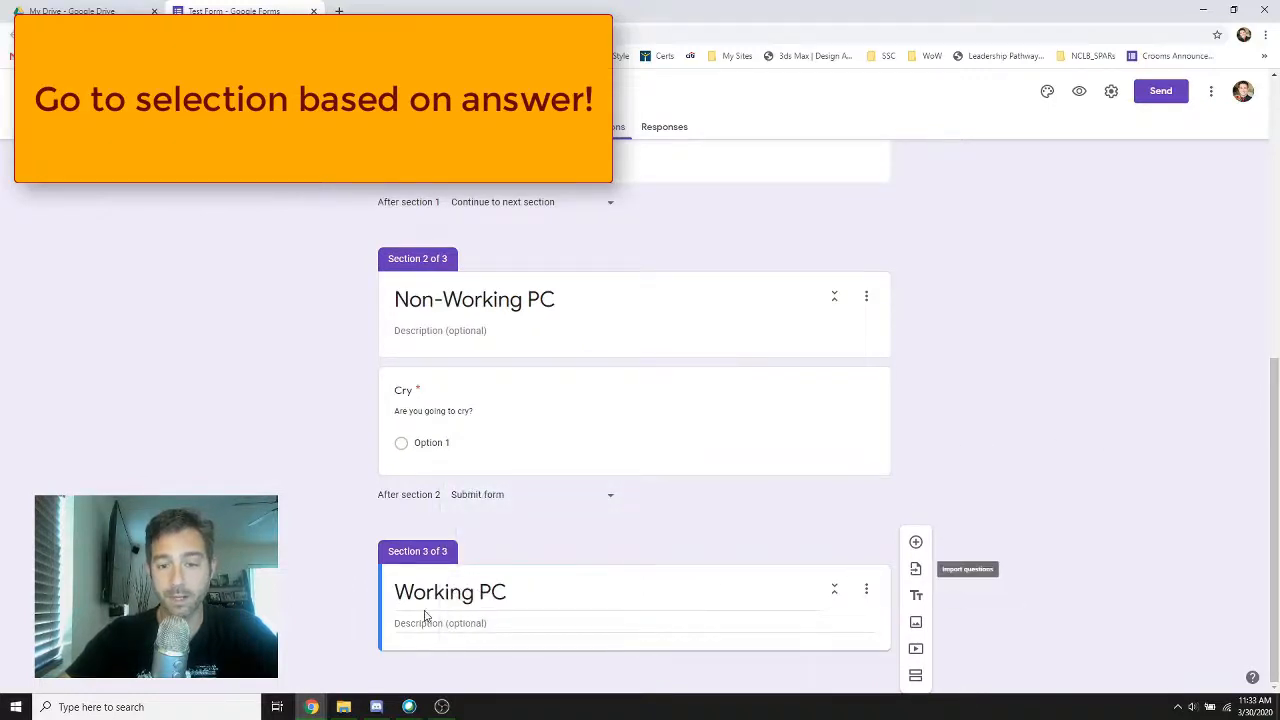
Add a linear scale question titled "Games" to the Working PC section, described "You are just going to play game, right"
left_click(914, 544)
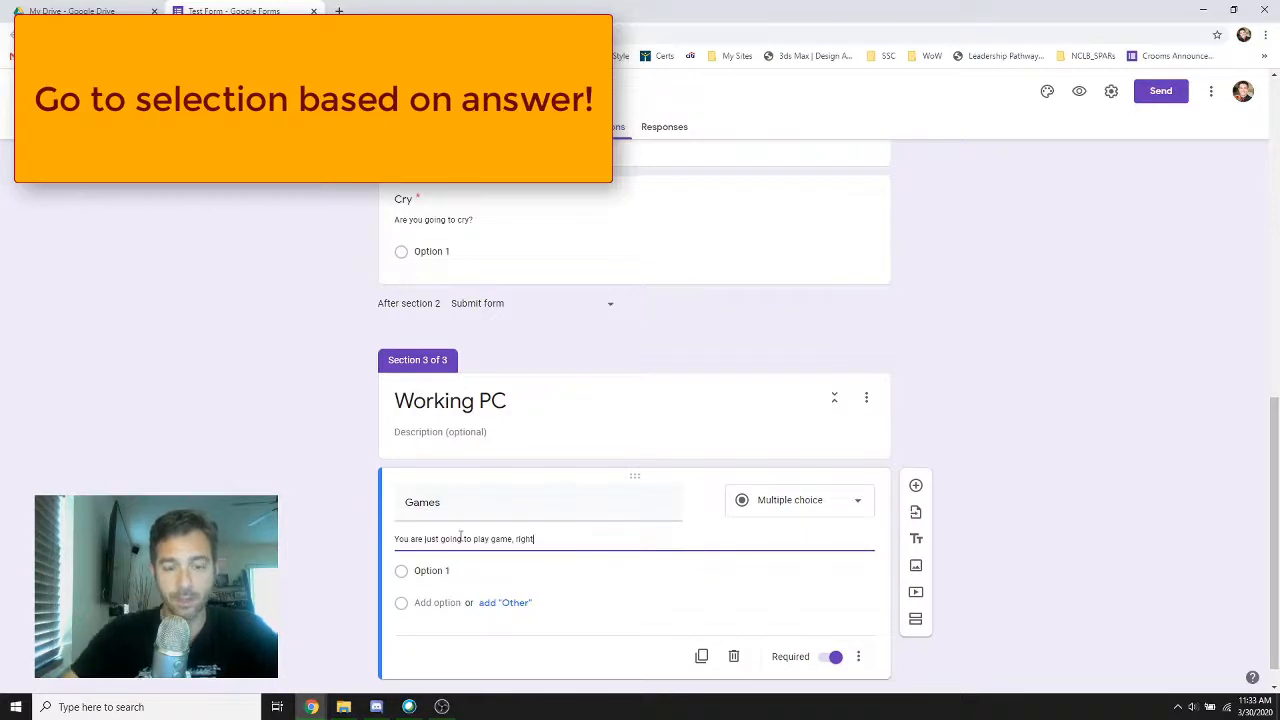
left_click(430, 571)
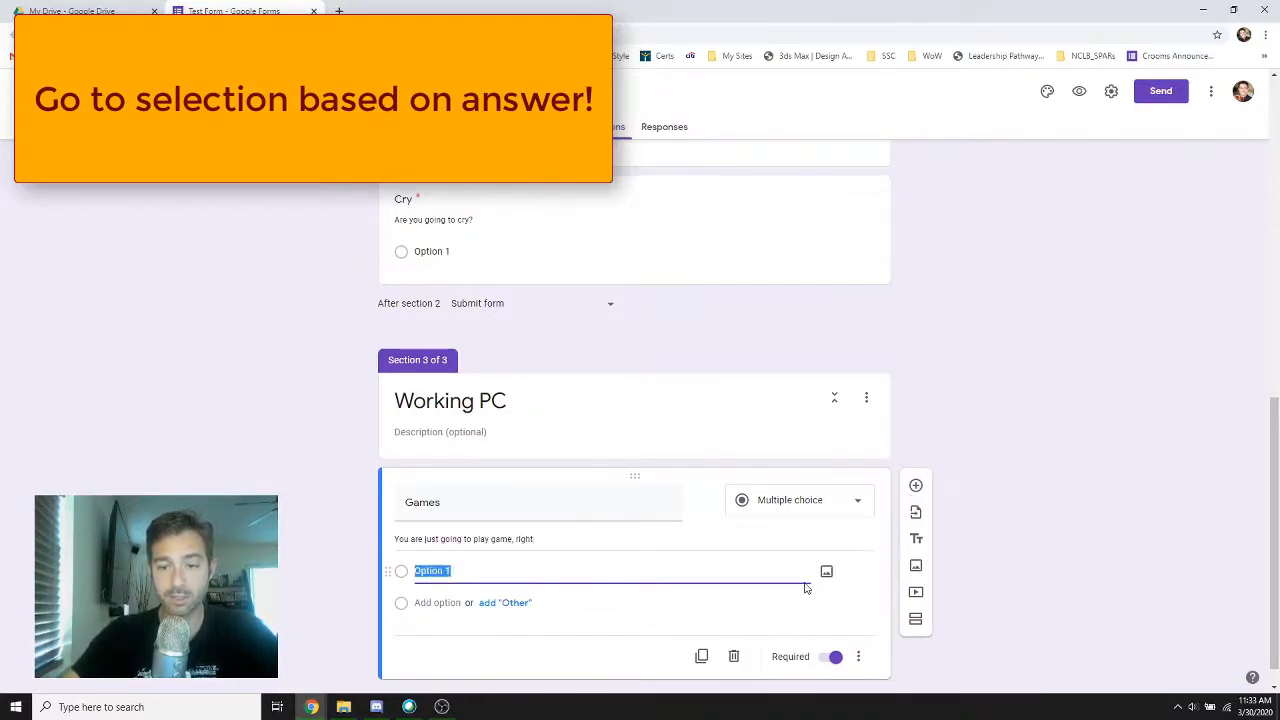
left_click(856, 502)
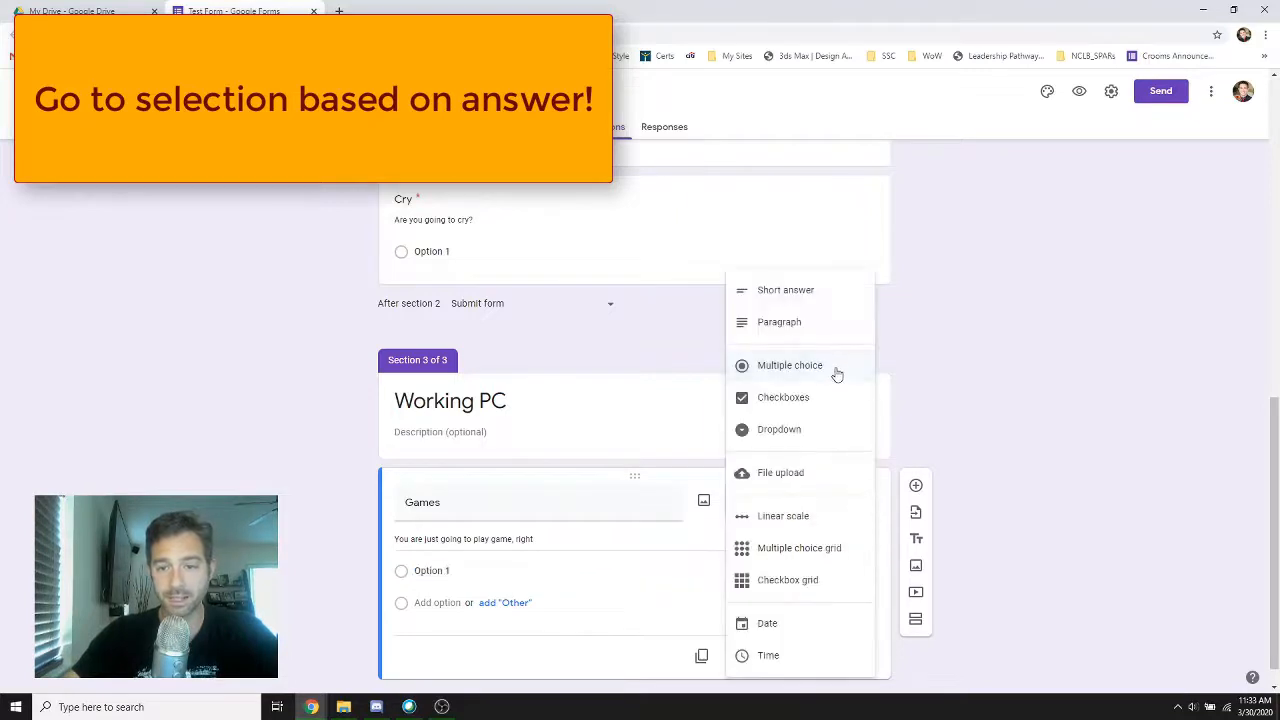
left_click(814, 516)
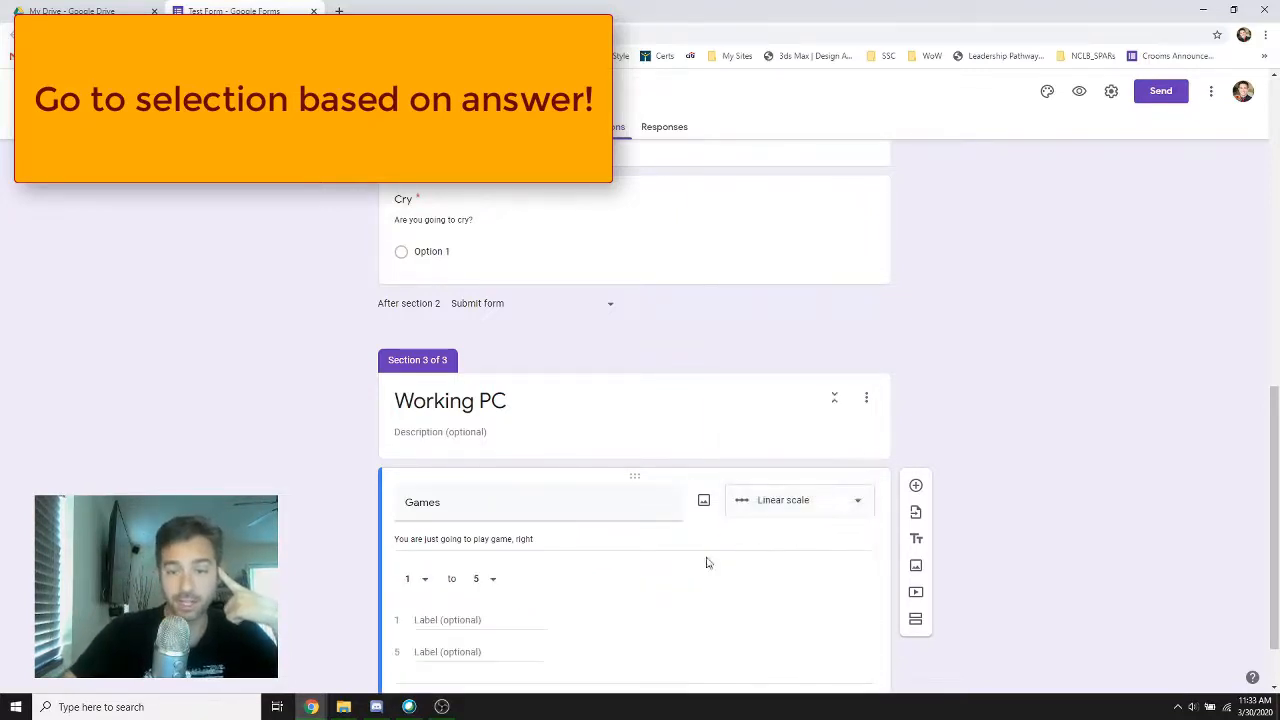
Label the Games scale "Not at all" at 1 and "Games fo days" at 5
left_click(434, 542)
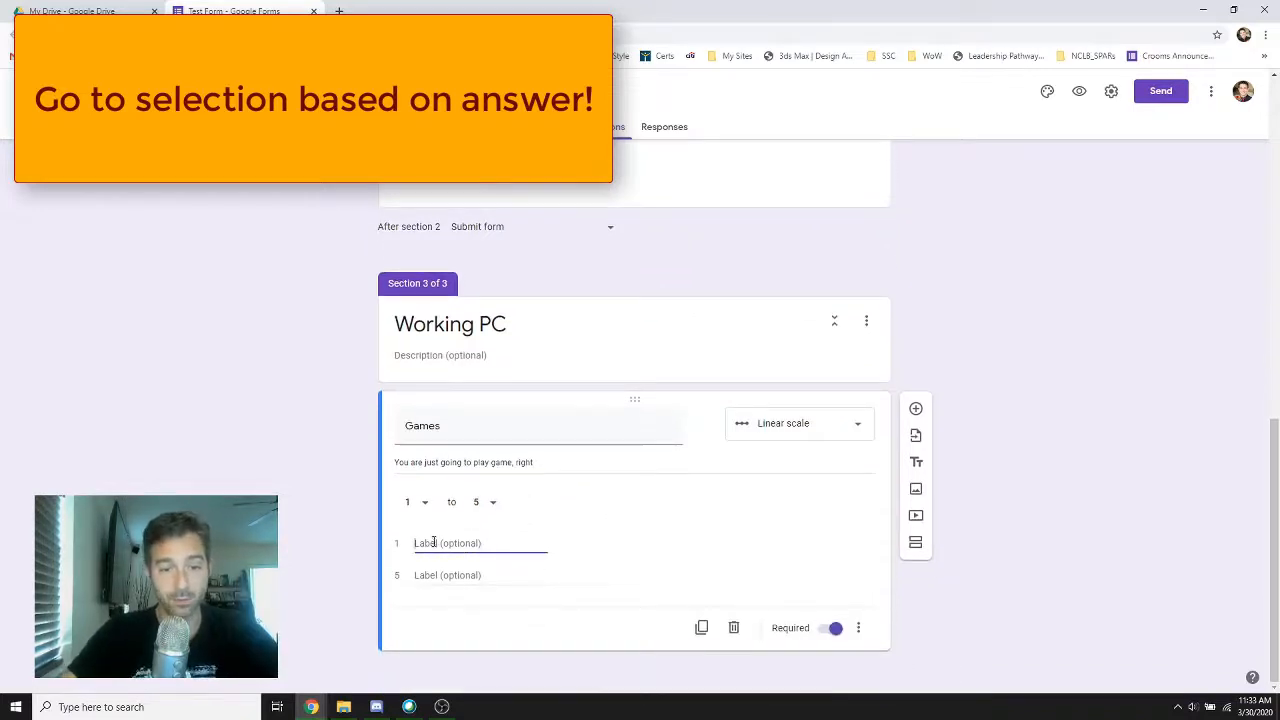
type("Not at a")
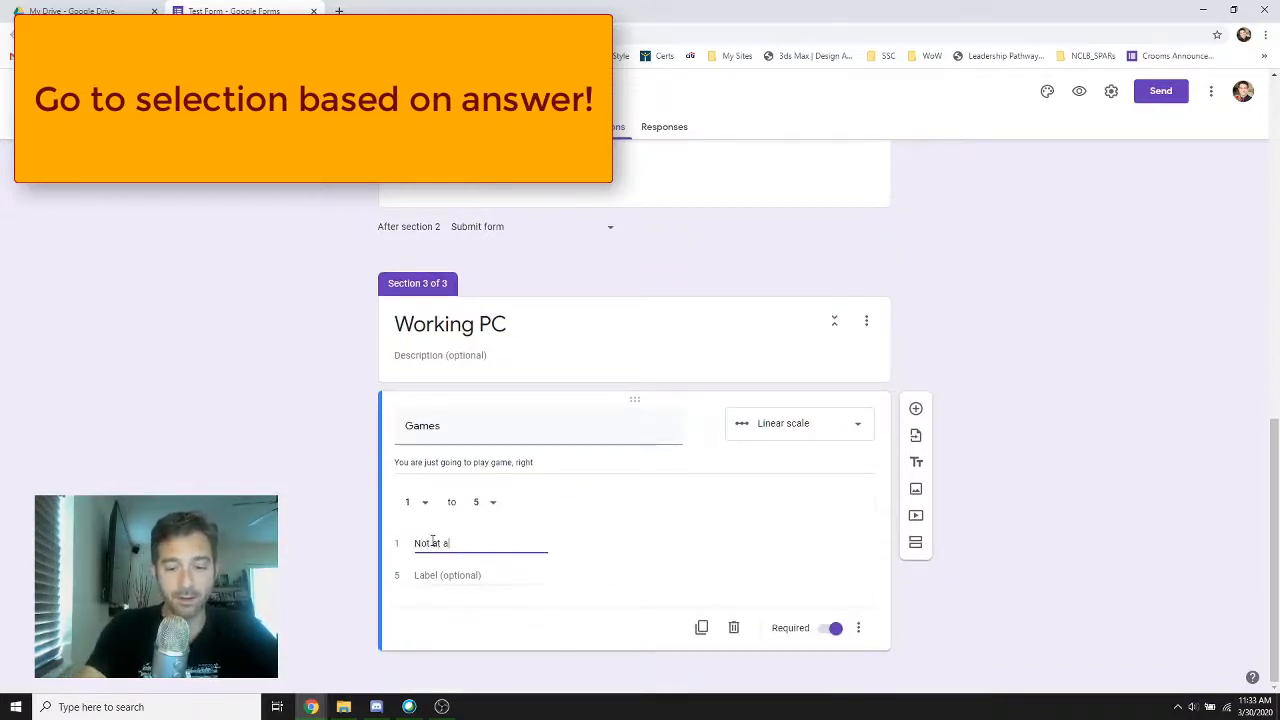
type("ll")
left_click(428, 575)
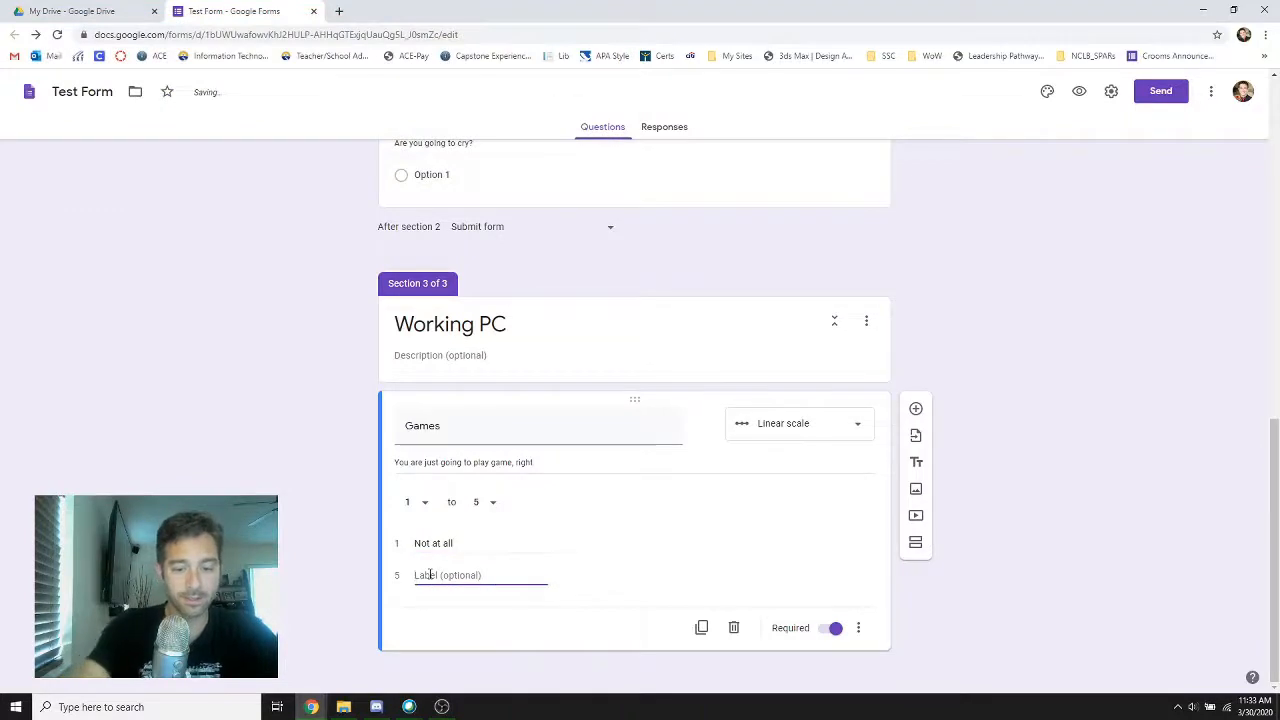
type("Games fo")
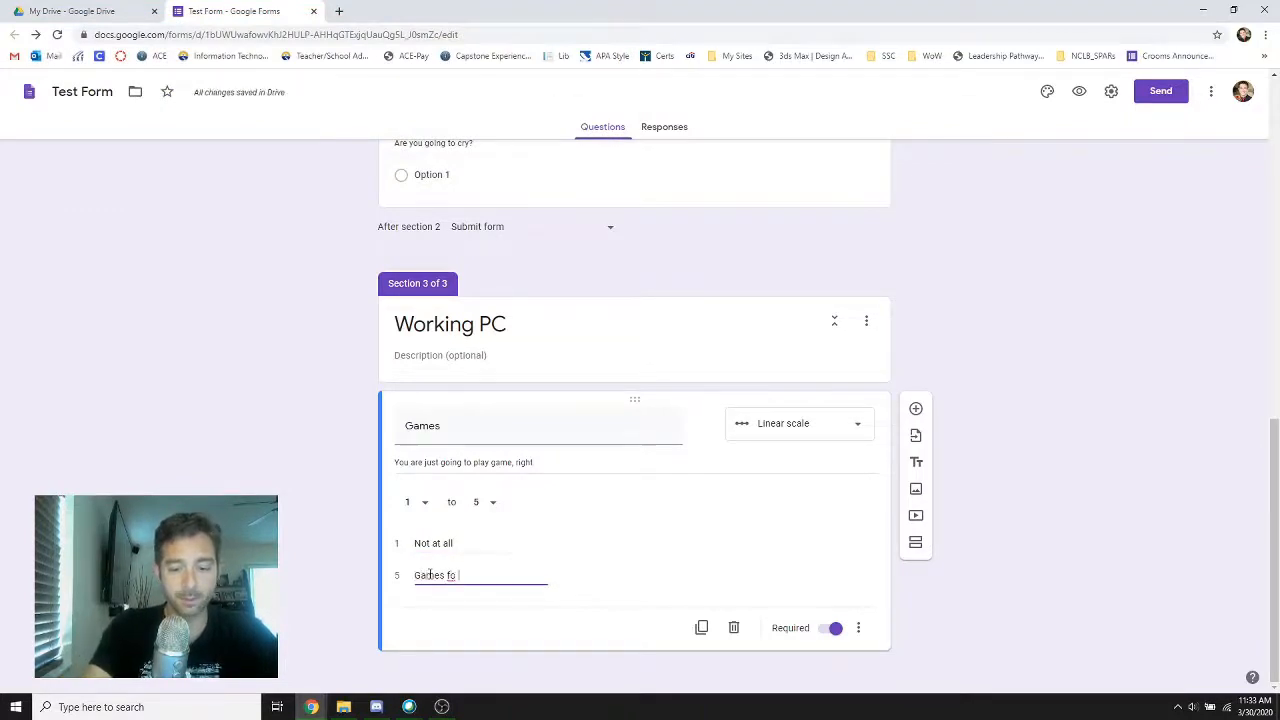
type(" f")
key("BackSpace")
type("d")
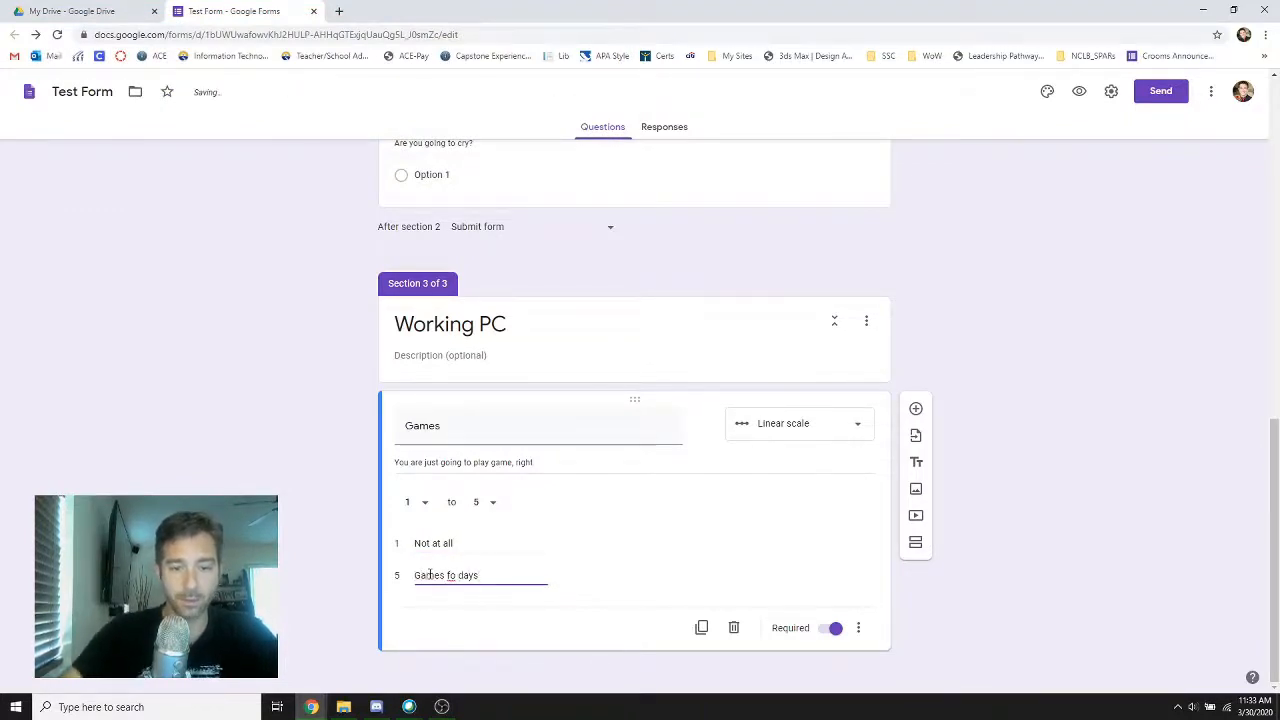
type("ays")
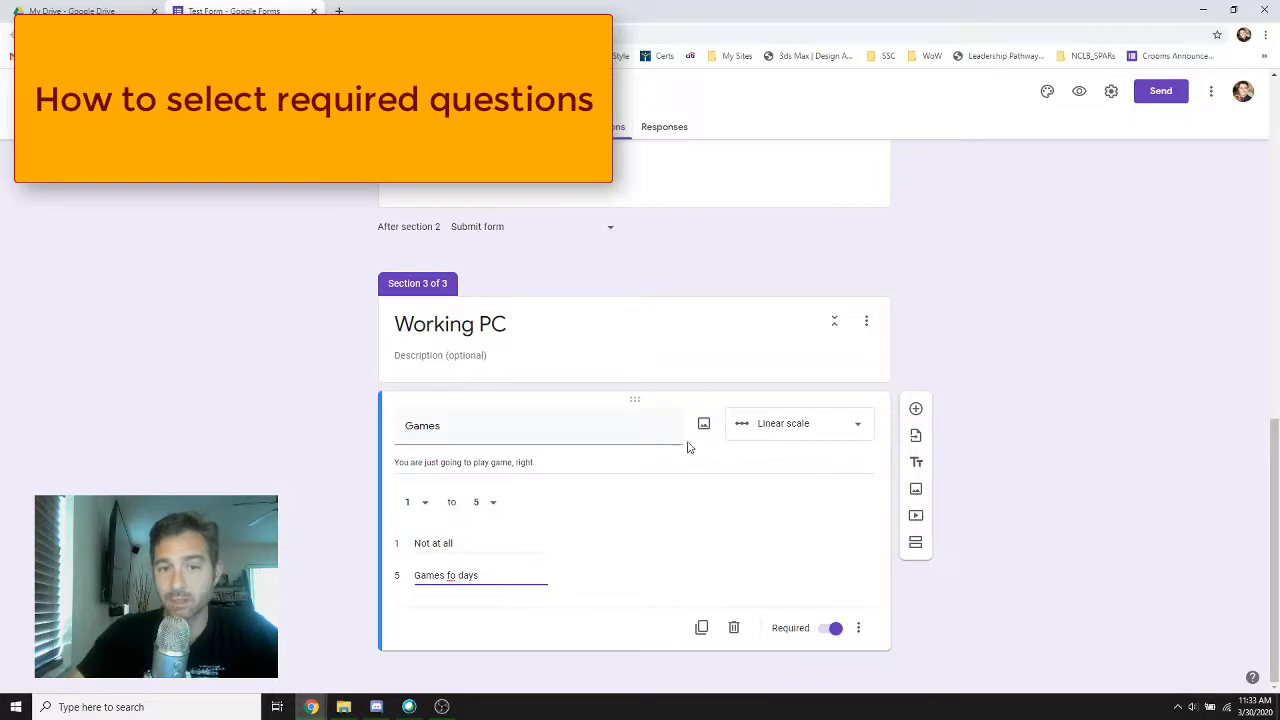
Change the first answer option of the Cry question to "Yes"
scroll(655, 568, "up", 6)
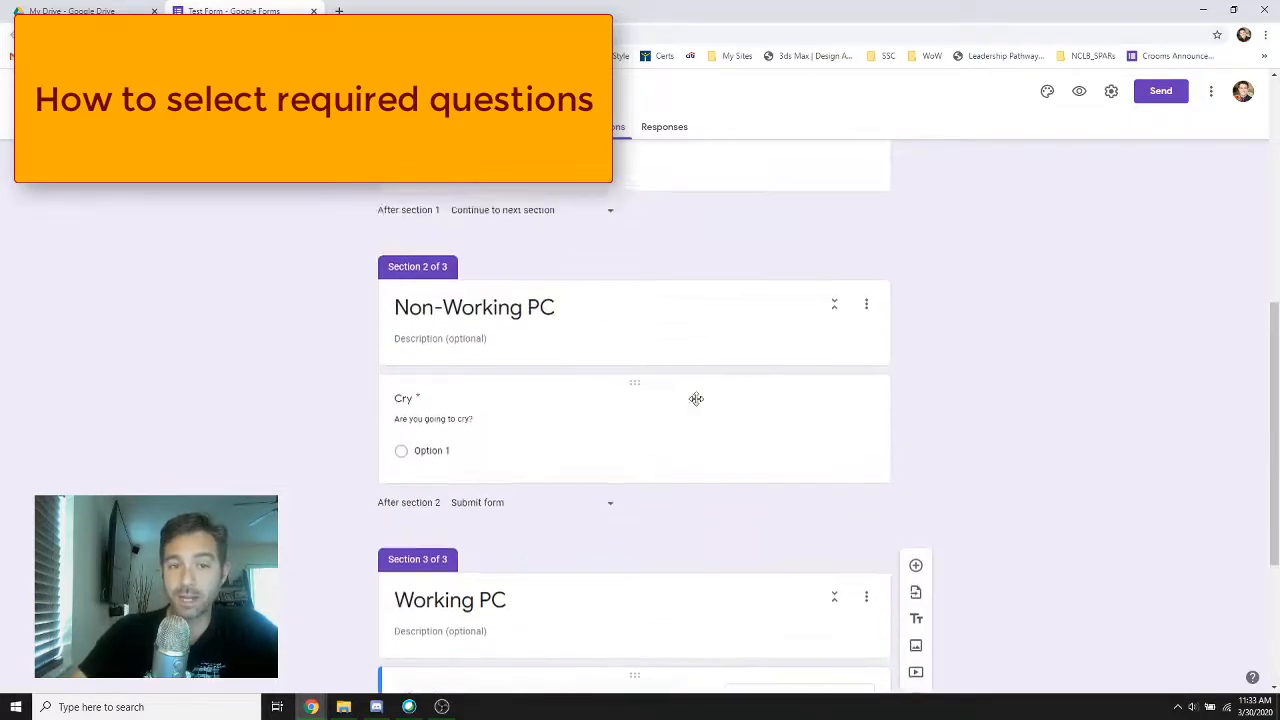
scroll(490, 395, "up", 2)
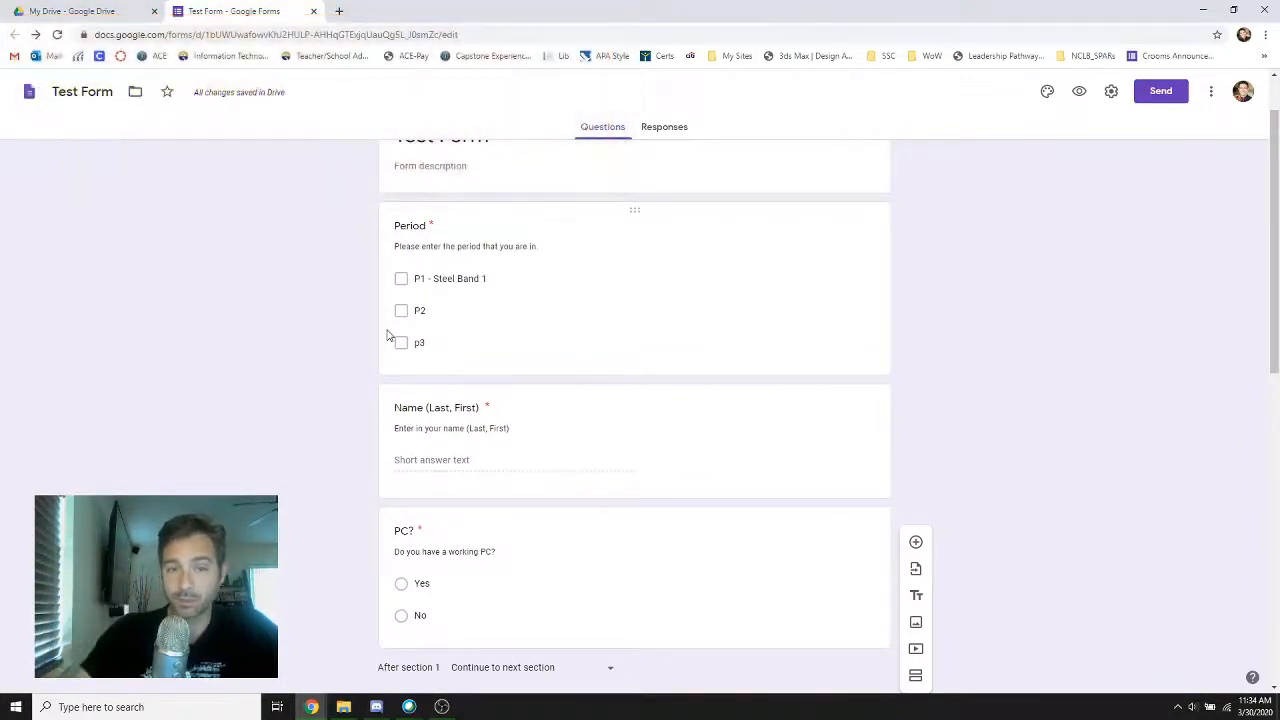
scroll(503, 374, "down", 5)
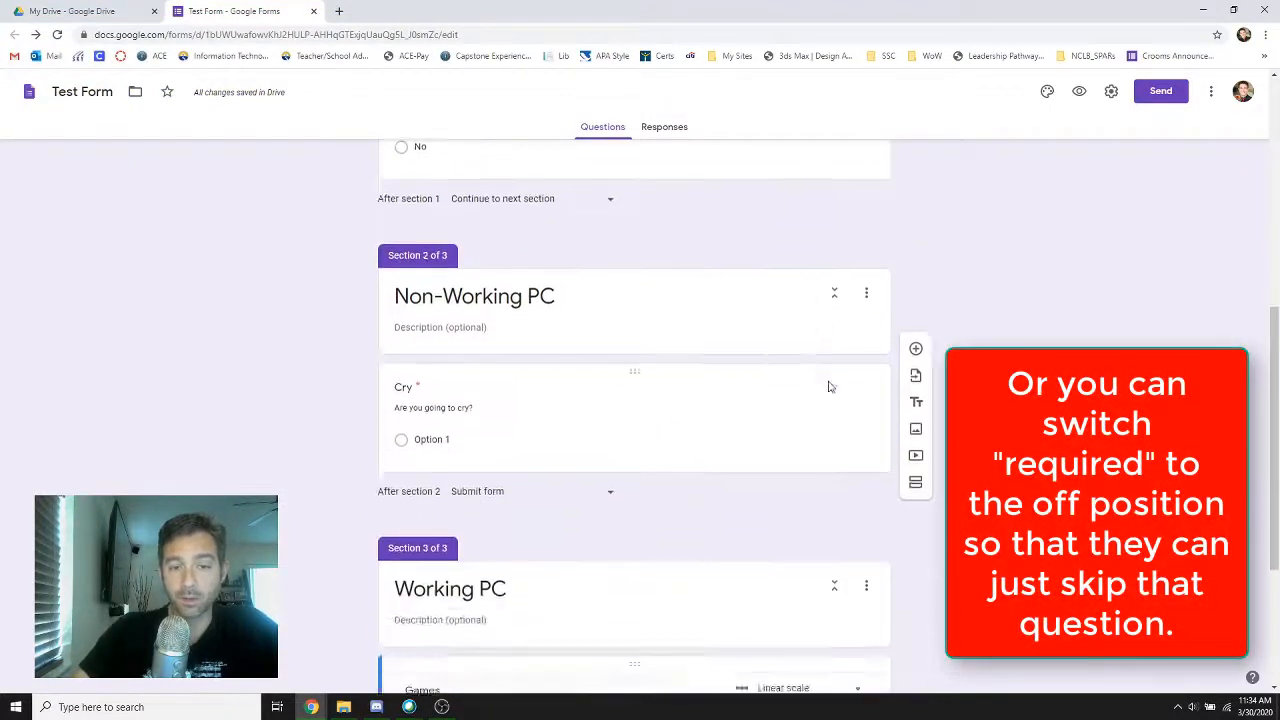
scroll(570, 524, "down", 3)
scroll(566, 231, "up", 2)
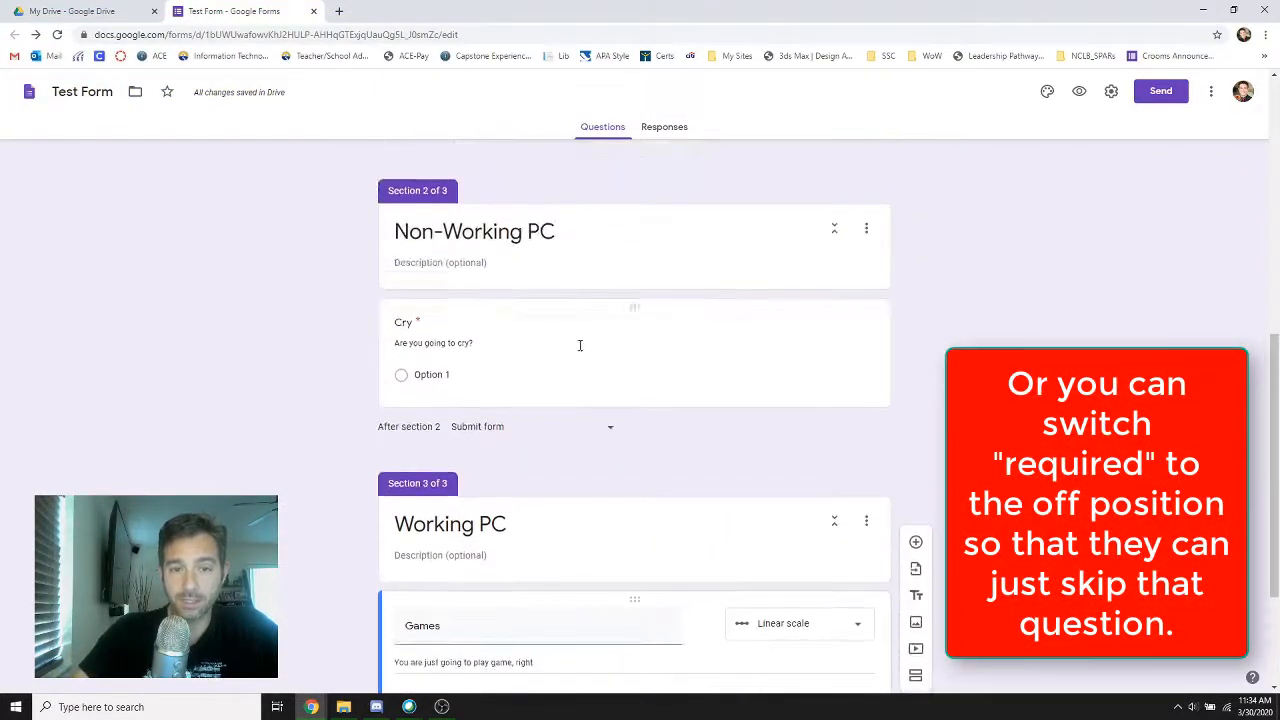
left_click(418, 375)
type("Yes")
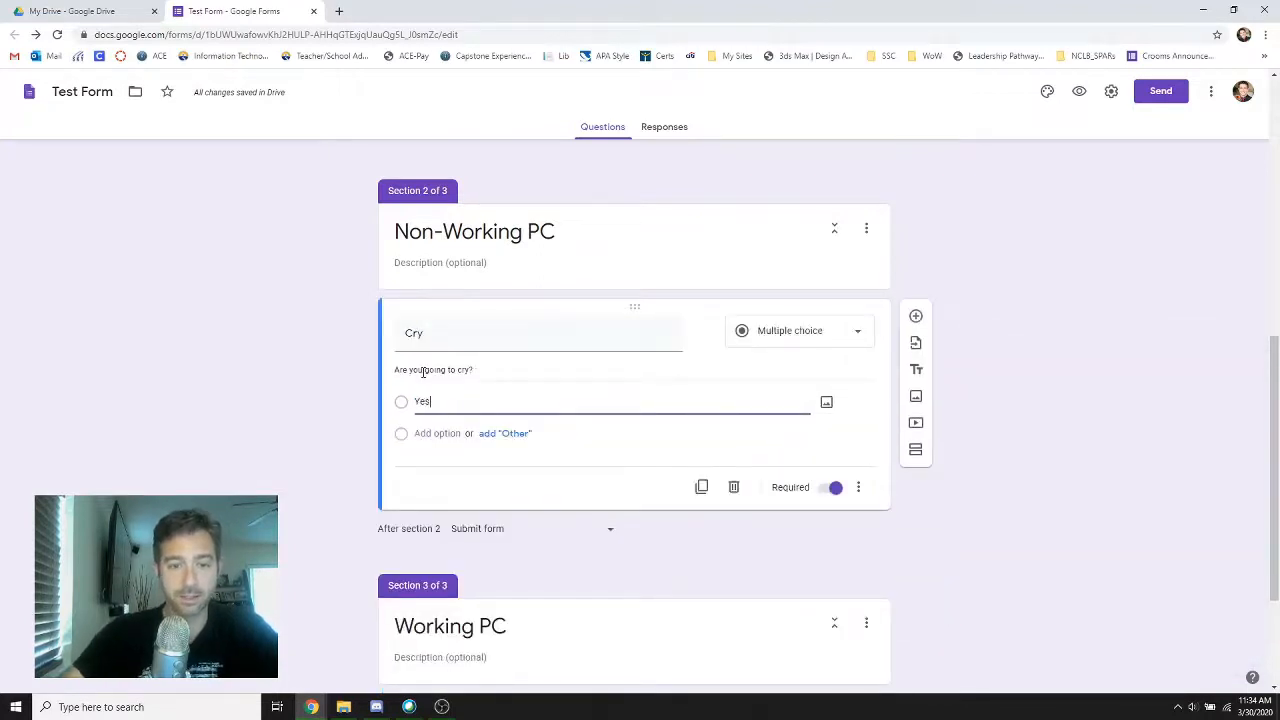
Correct the description of the Games question to "You are just going to play games, right?"
scroll(260, 426, "down", 2)
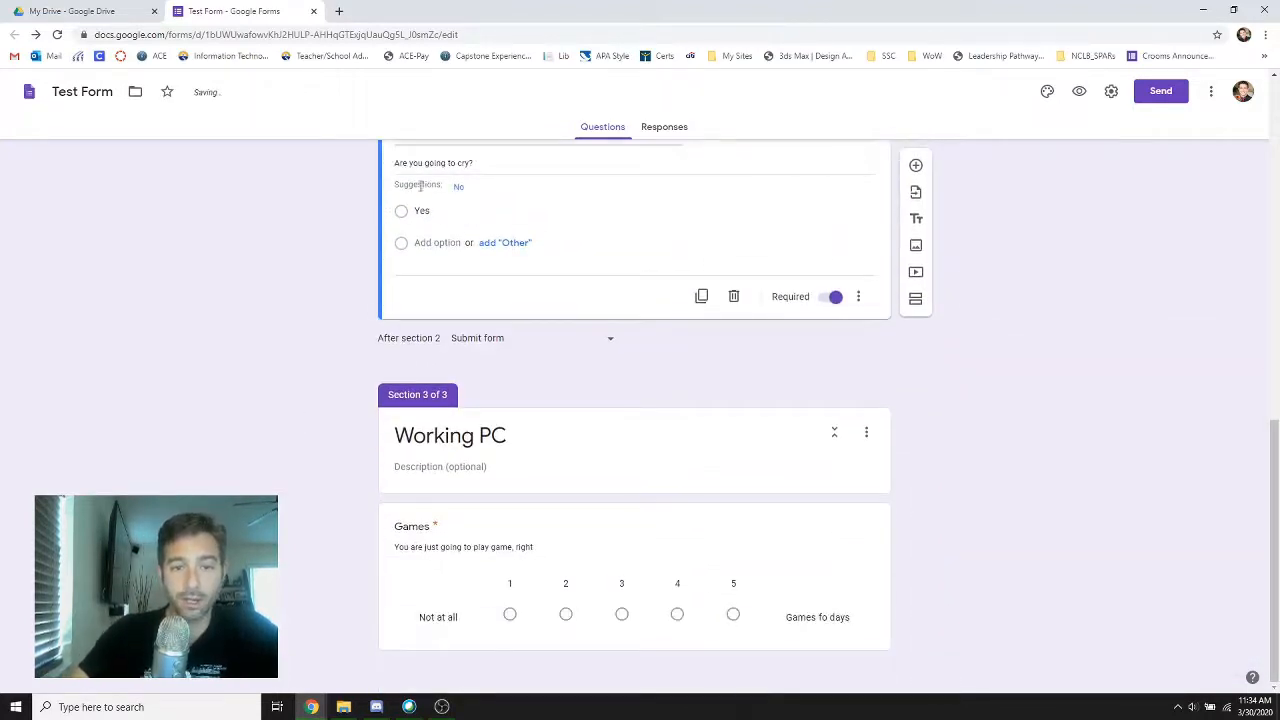
scroll(303, 231, "up", 2)
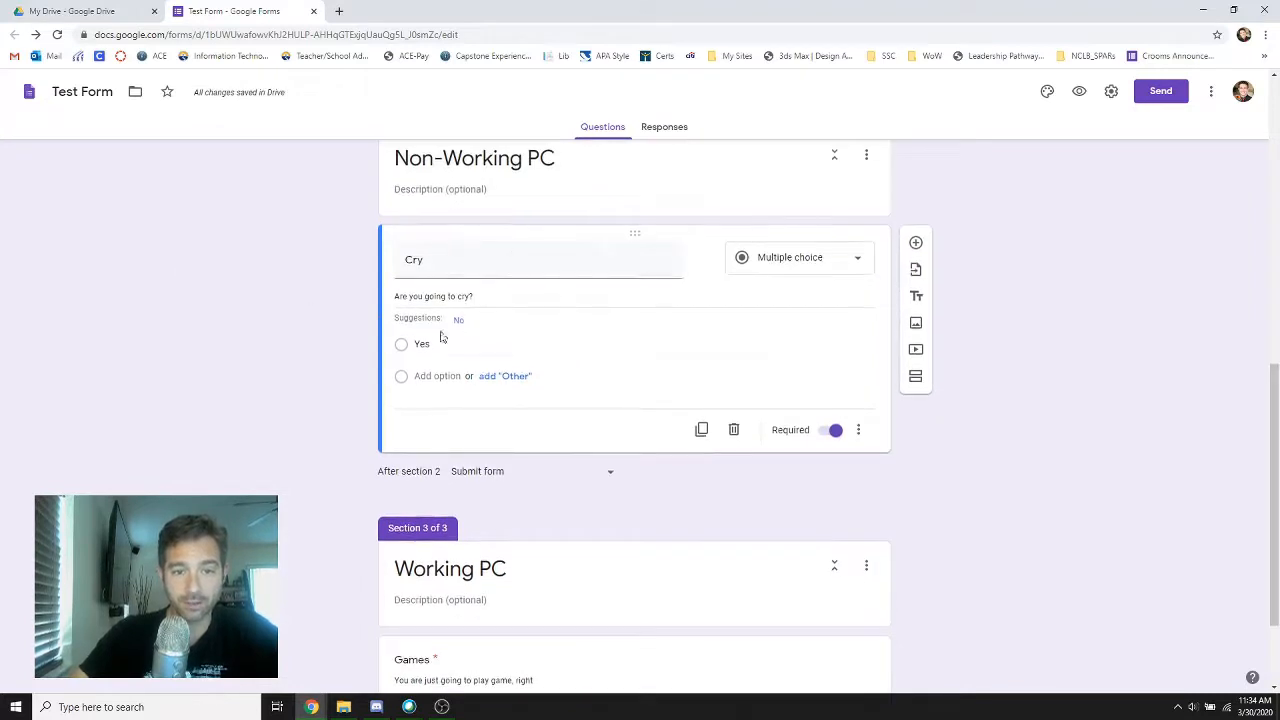
scroll(514, 480, "down", 2)
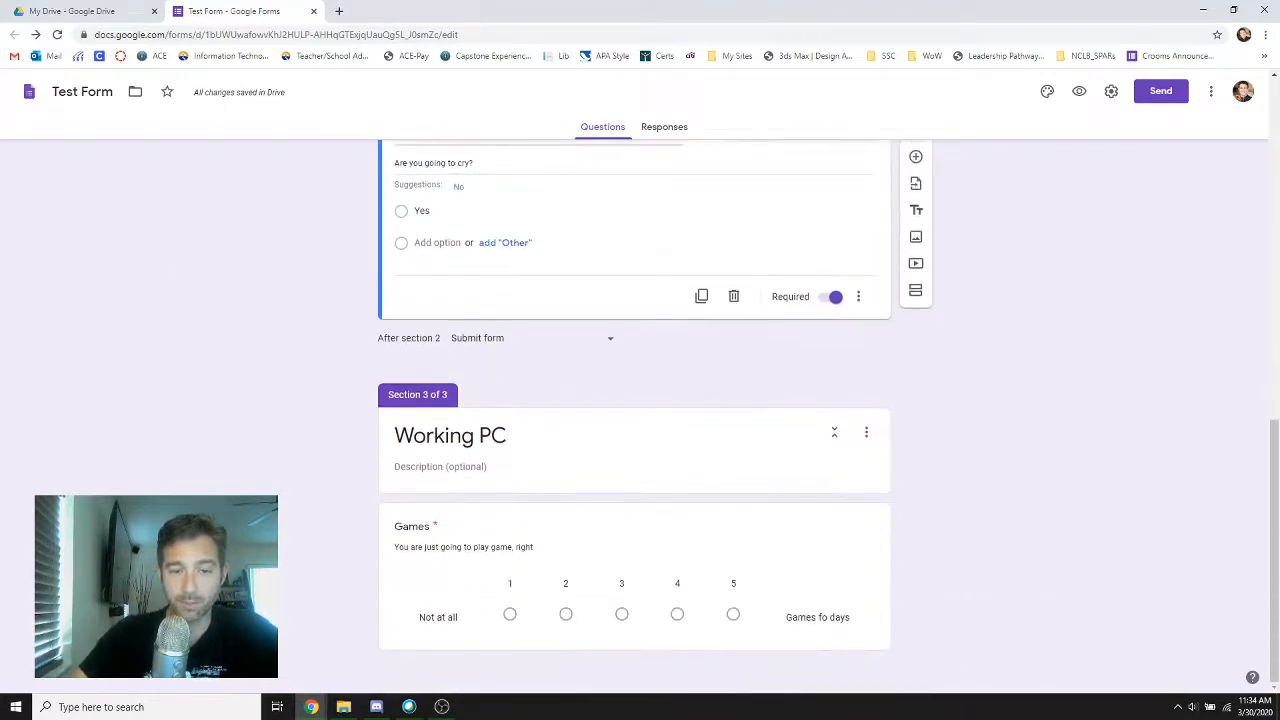
left_click(540, 547)
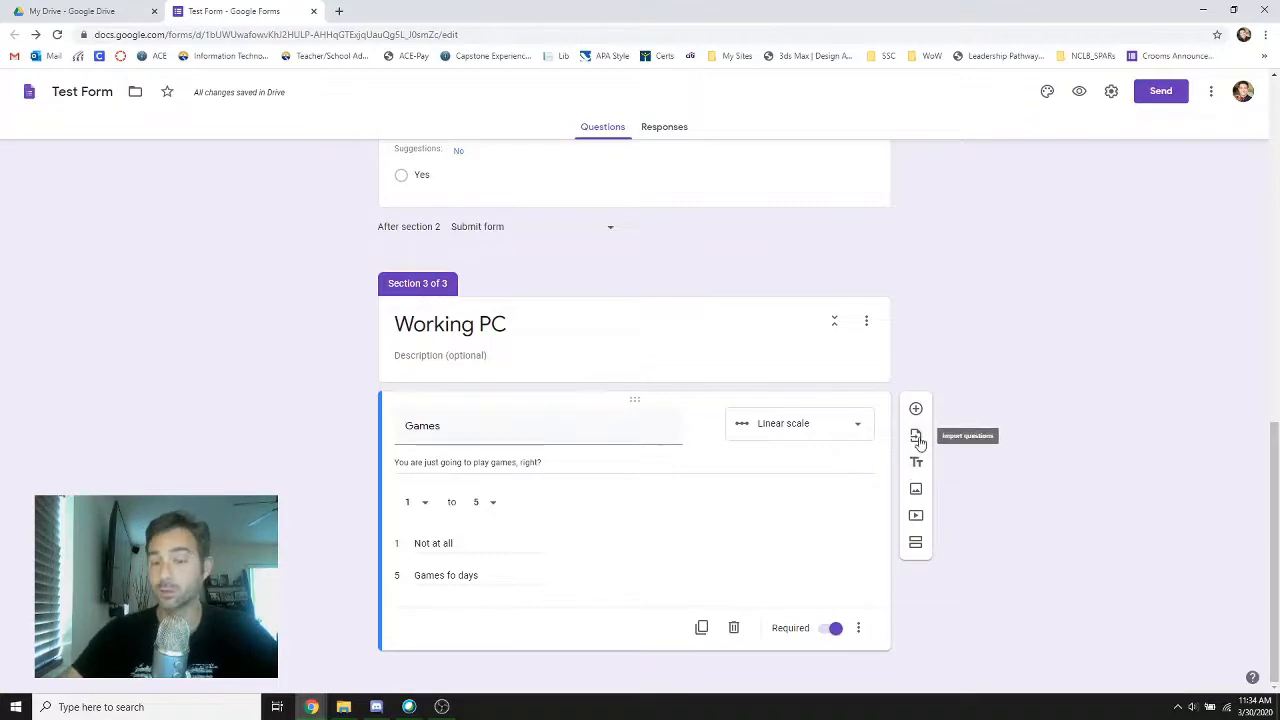
Insert the neon "Encircle" image from Photos below the Games question in the Working PC section
left_click(917, 489)
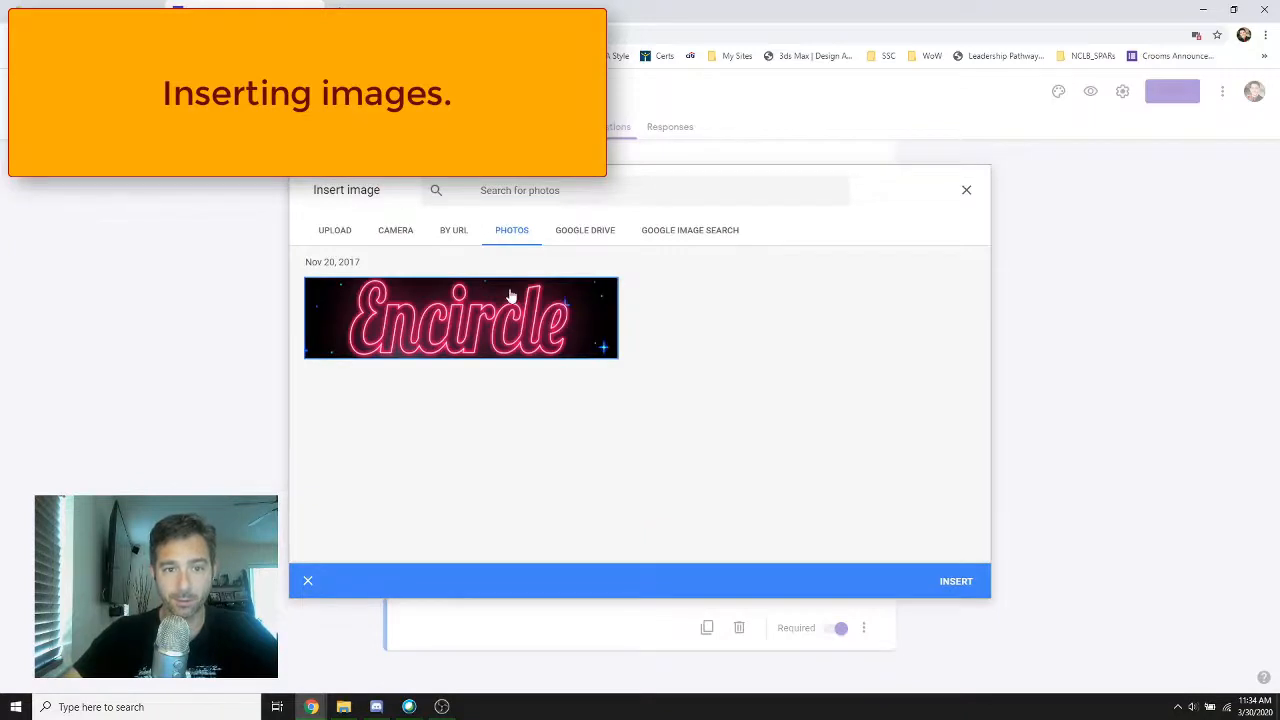
left_click(956, 581)
left_click(560, 316)
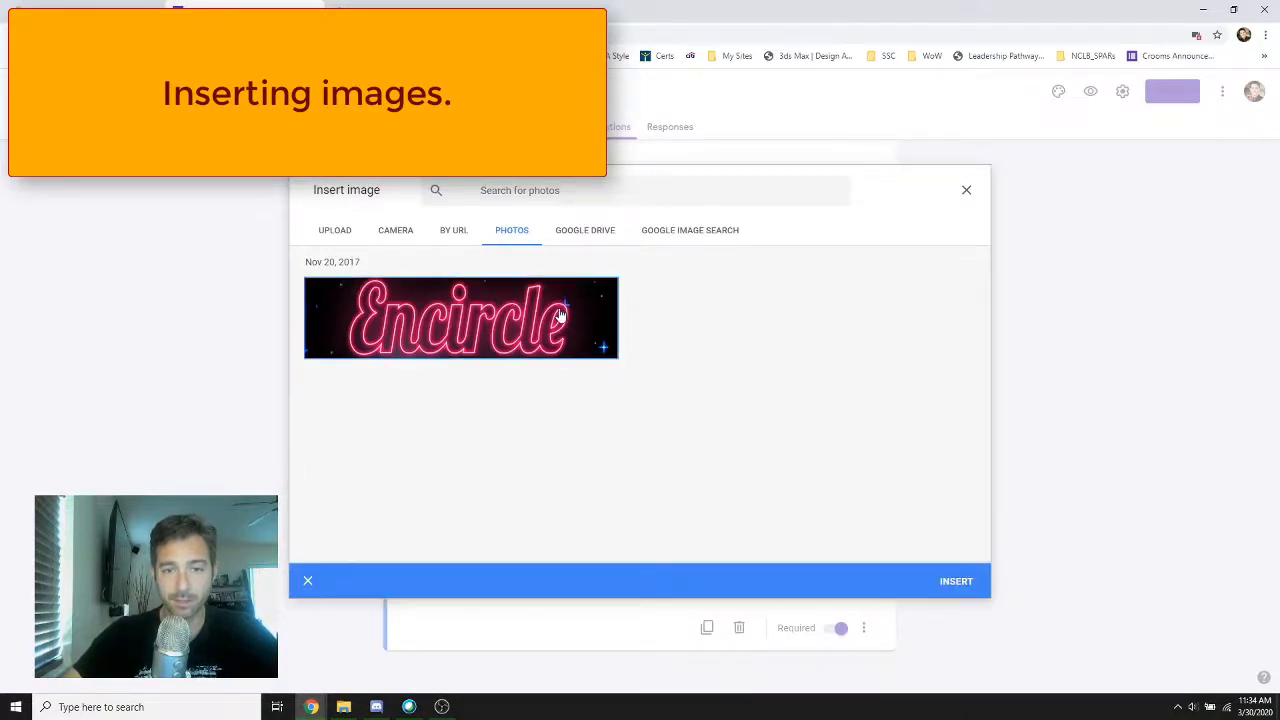
left_click(952, 584)
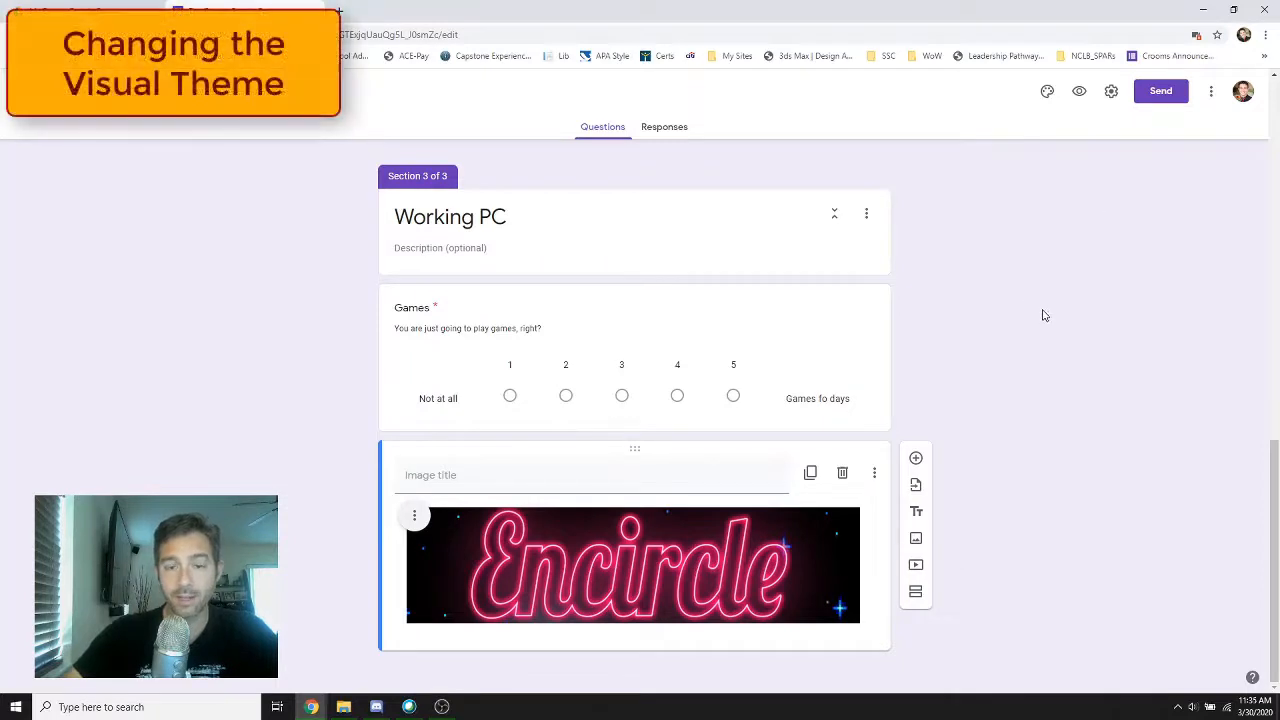
Set the form's theme color to teal with the darkest teal background and the Playful font style
scroll(1097, 311, "up", 15)
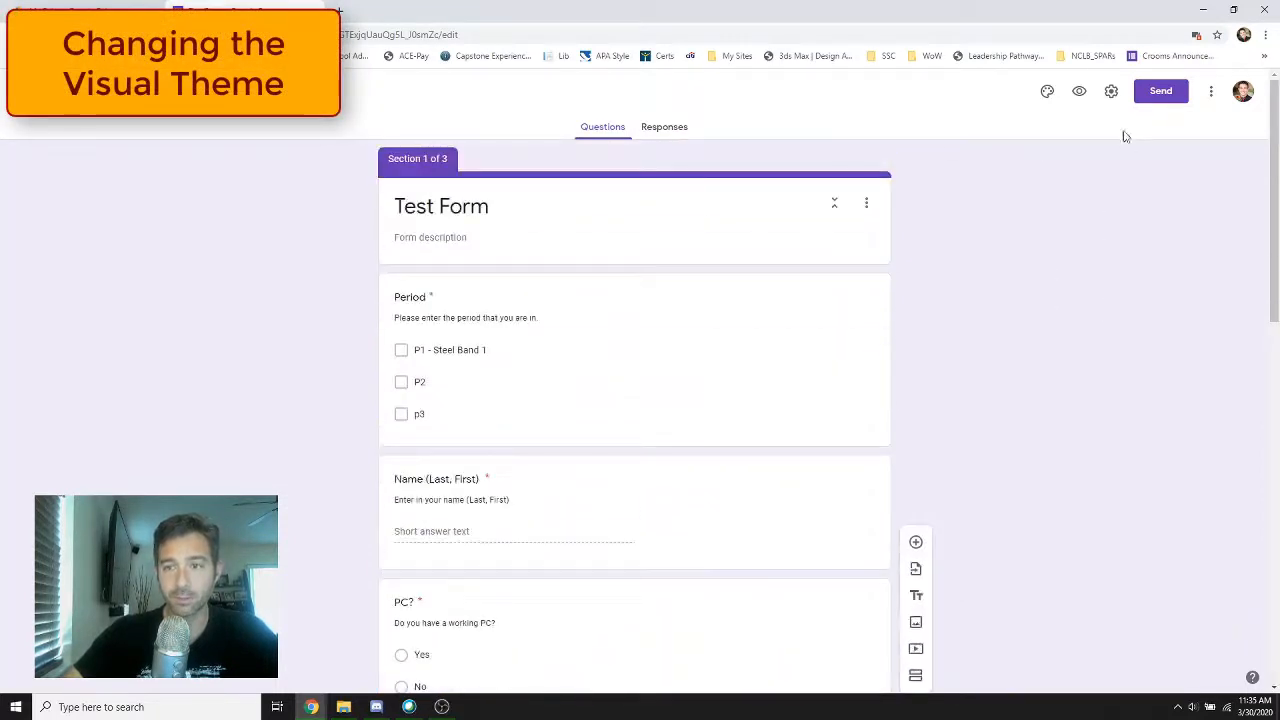
left_click(1049, 100)
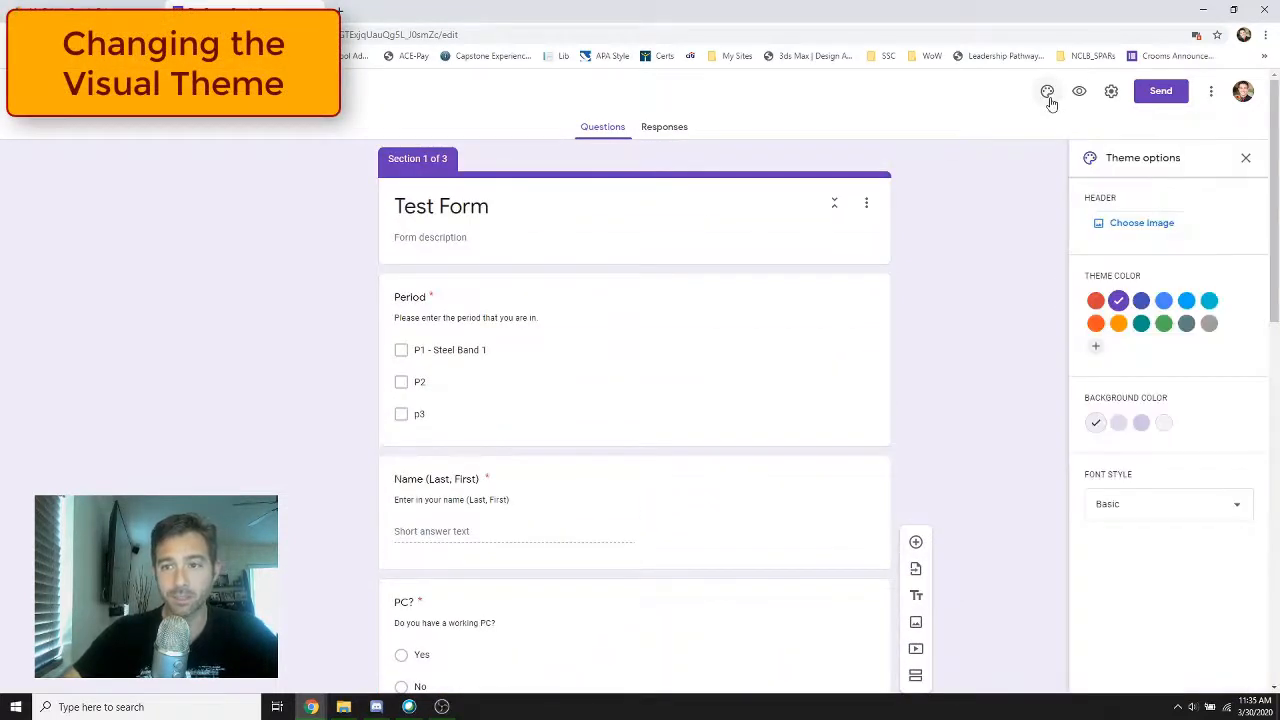
left_click(1142, 326)
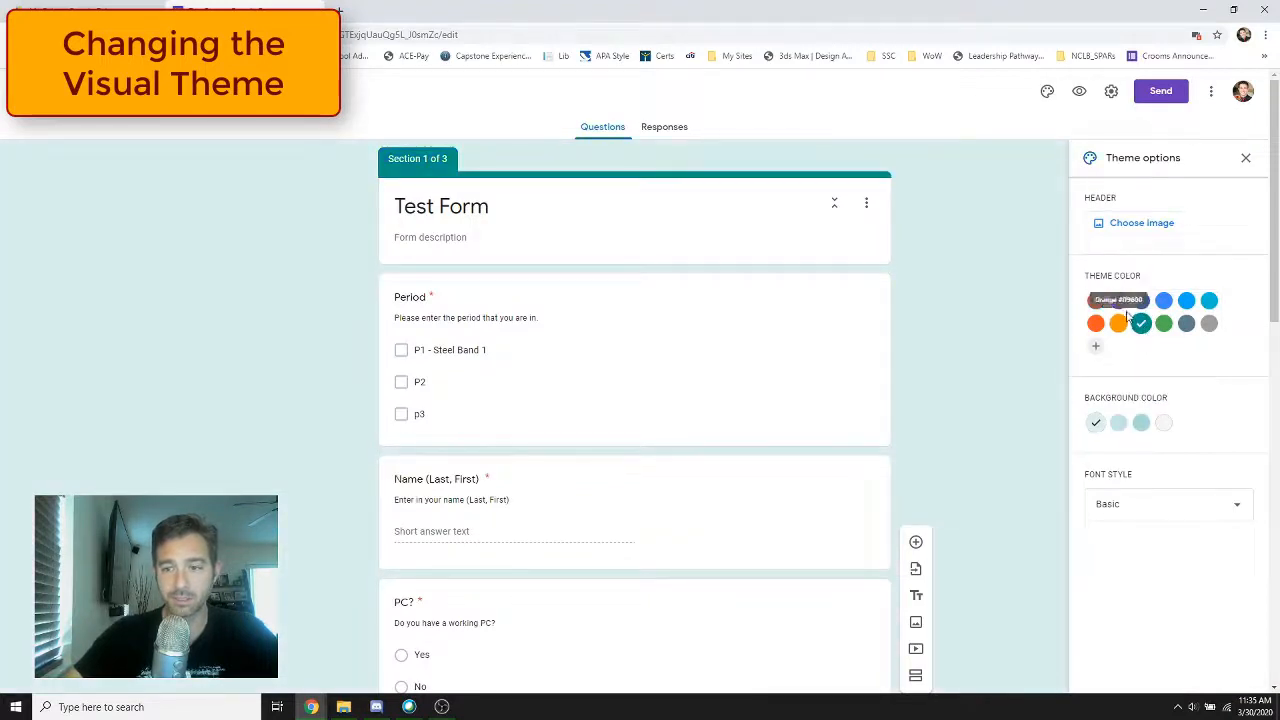
left_click(1141, 423)
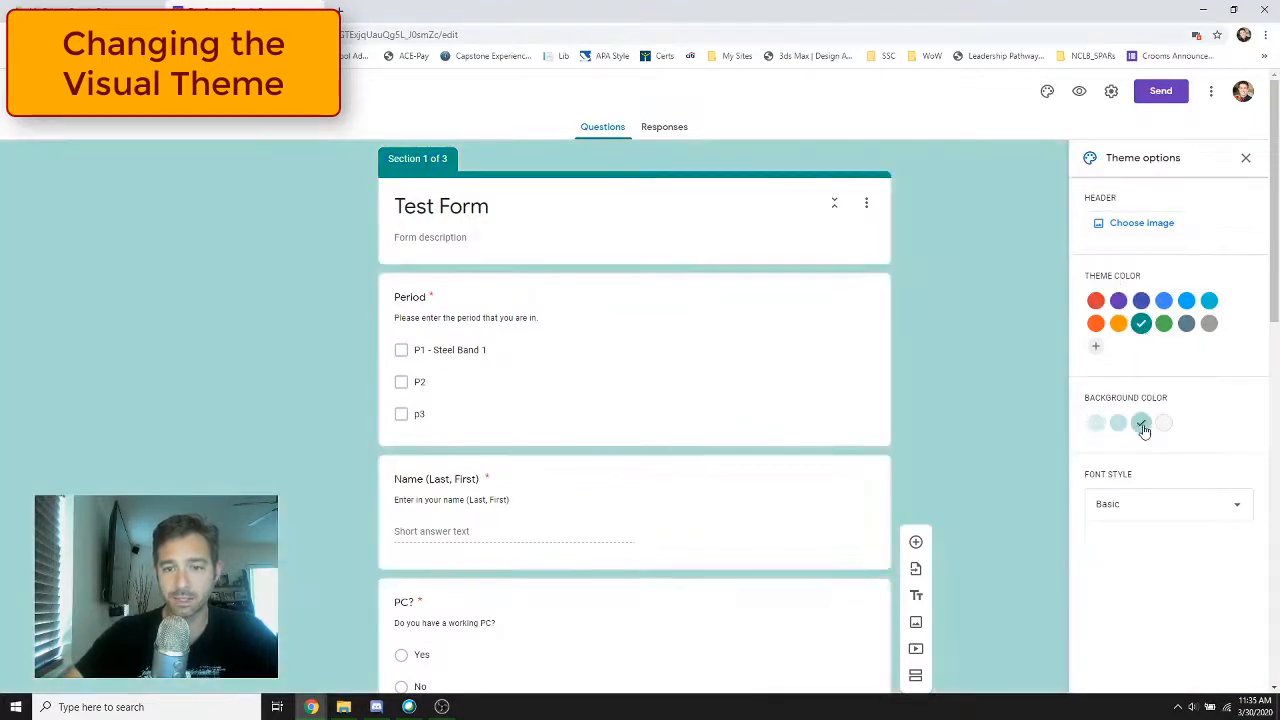
left_click(1137, 512)
left_click(1131, 603)
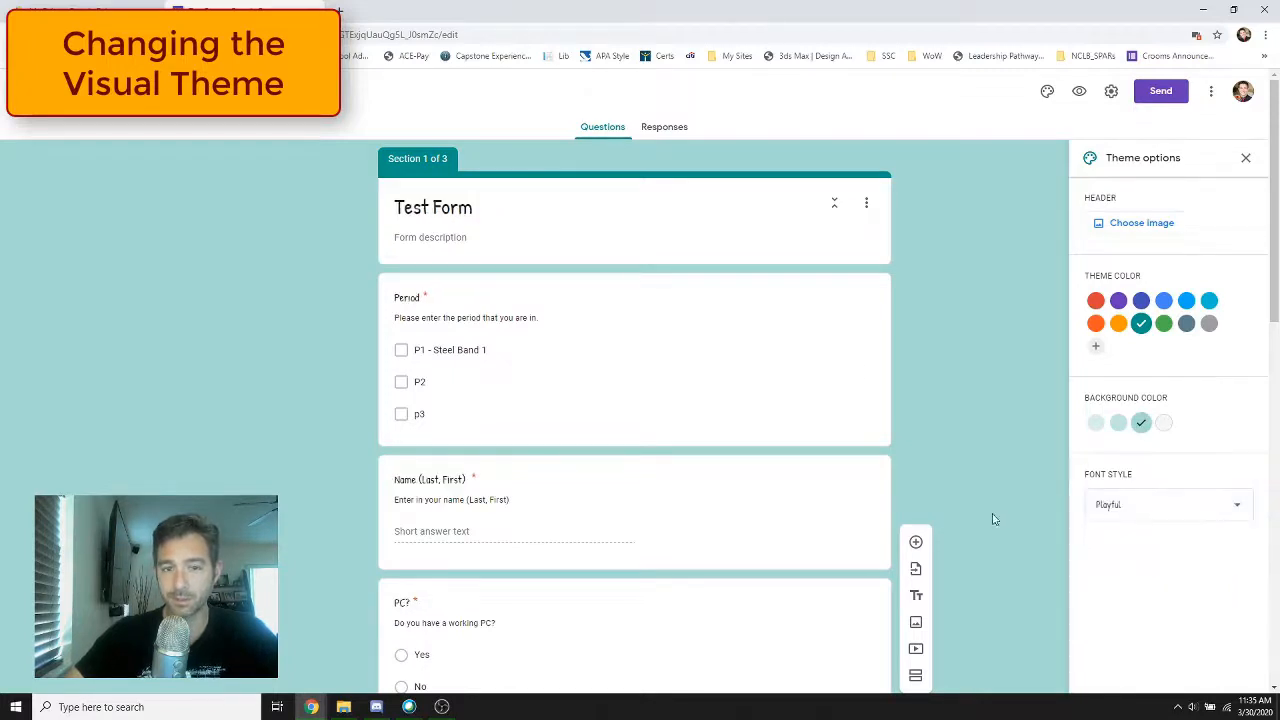
Use the colorful candy picture from the Work and School themes as header, with a blue theme color and the darkest blue background
left_click(1143, 223)
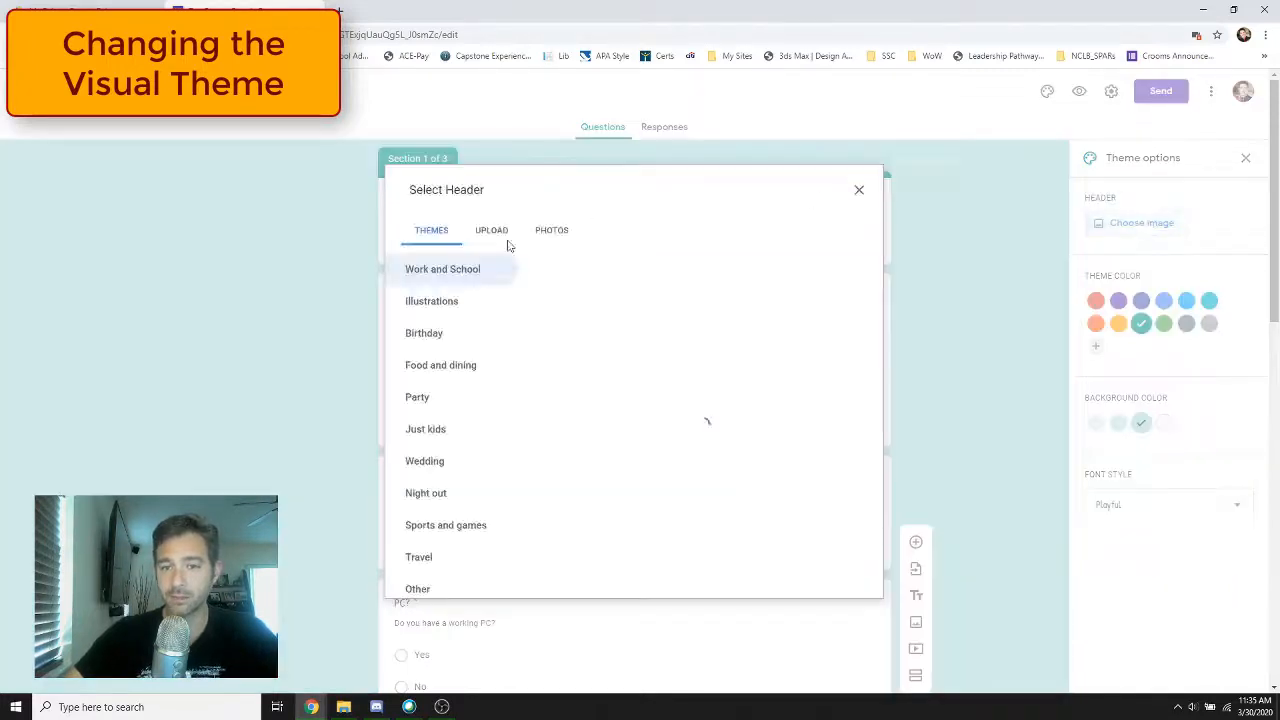
left_click(640, 335)
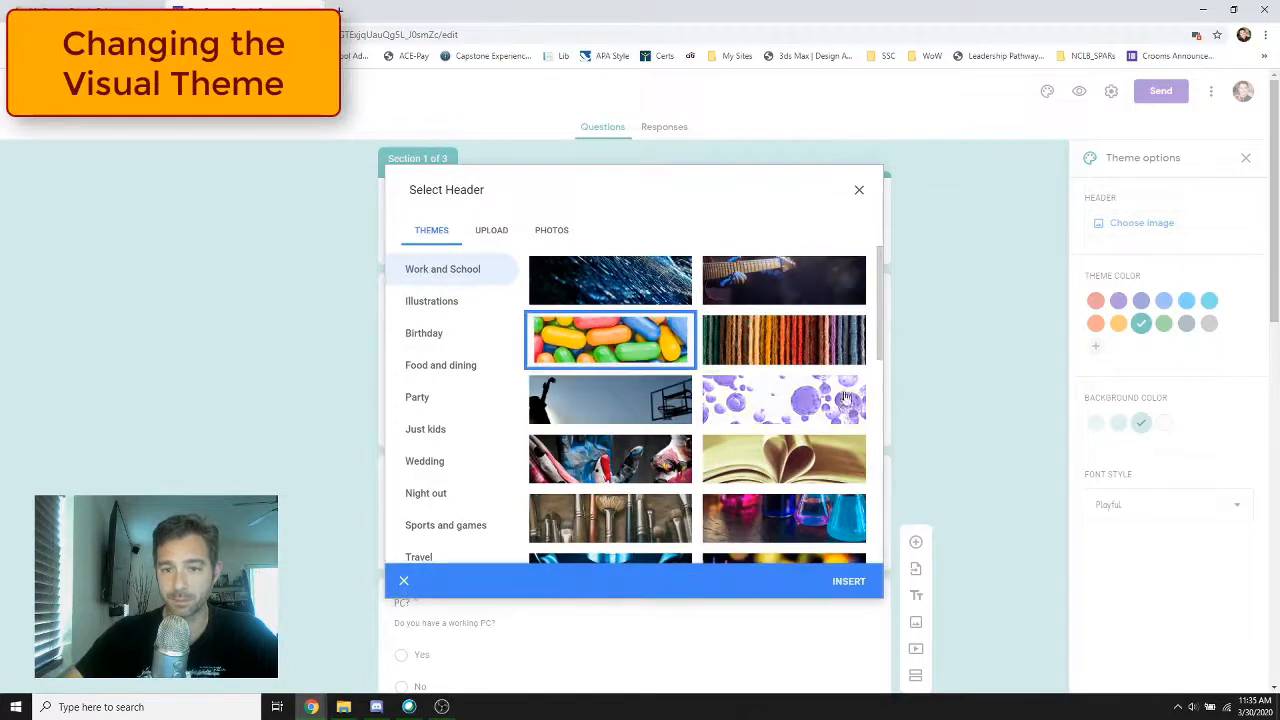
left_click(848, 581)
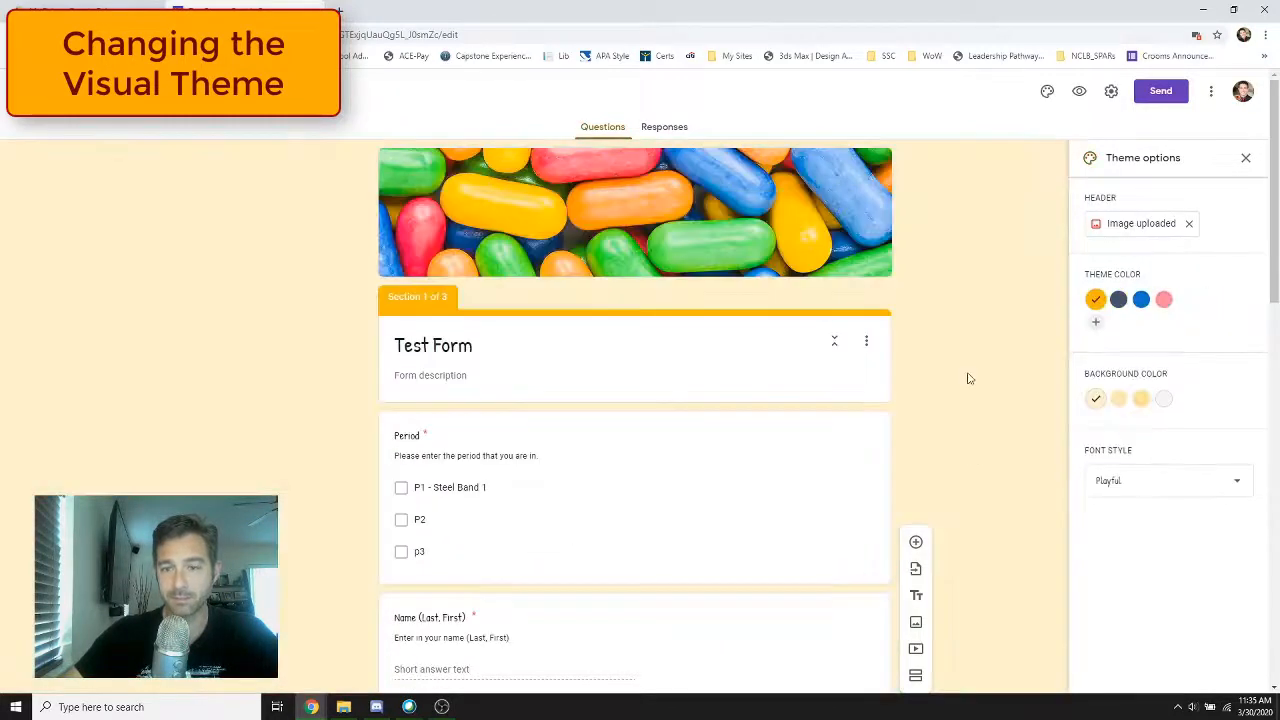
left_click(1141, 299)
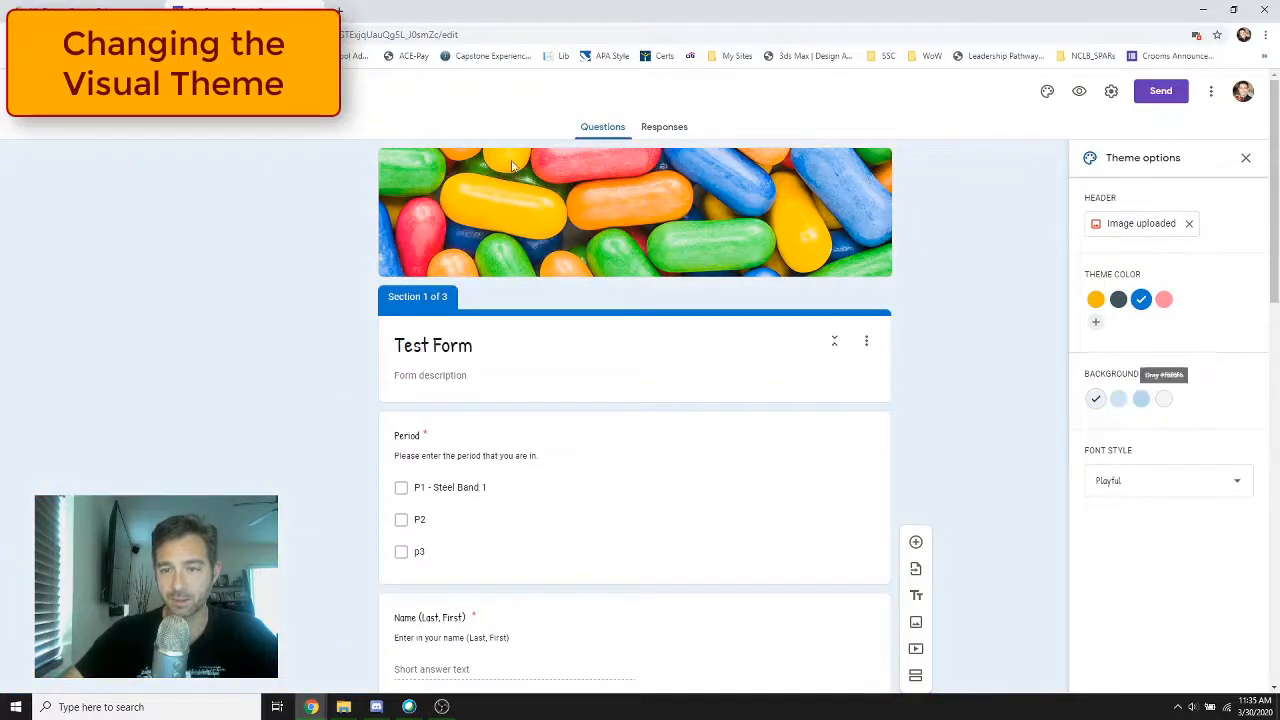
left_click(1141, 398)
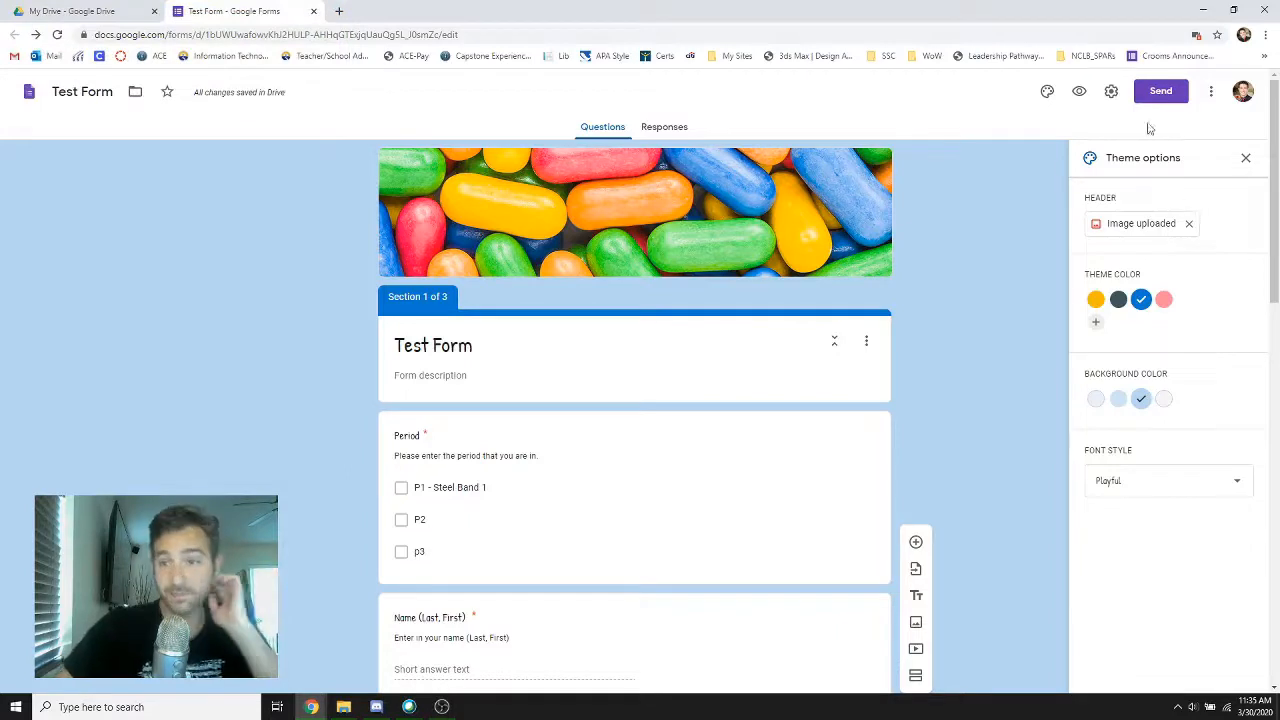
Preview the form and complete its first section with P1 - Steel Band 1, the respondent's name and Yes for PC?
left_click(1080, 94)
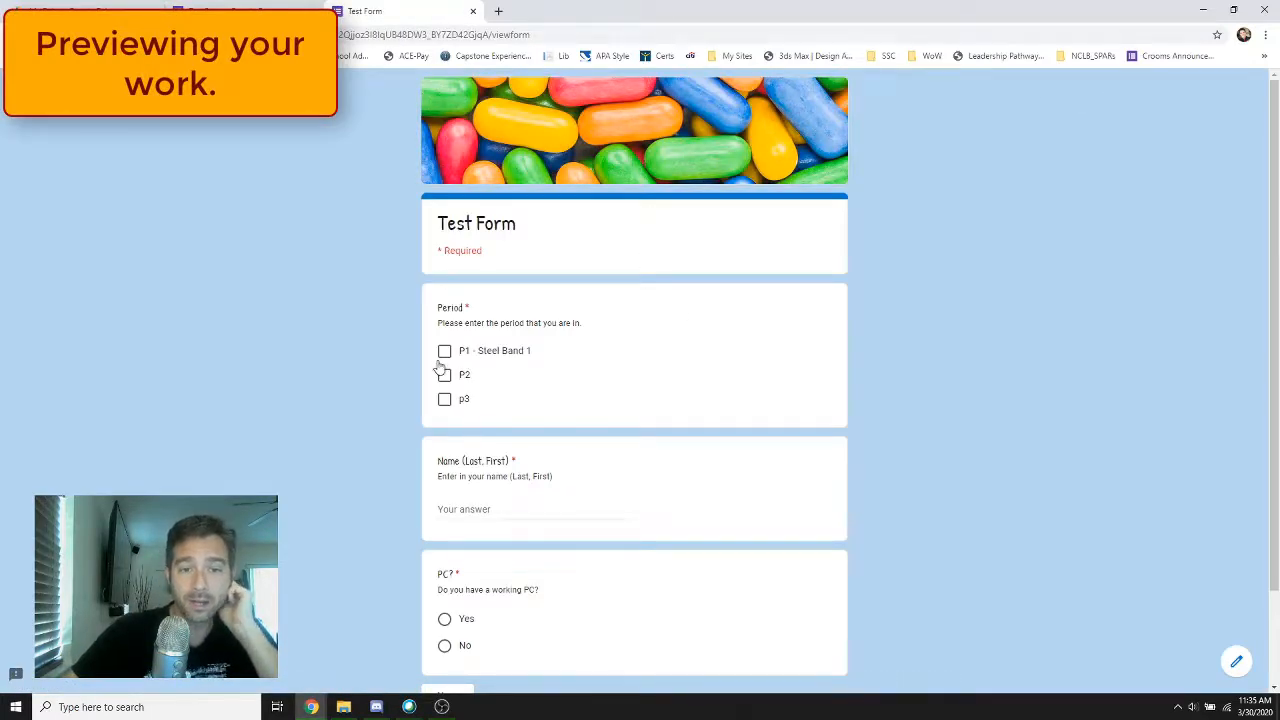
scroll(566, 386, "down", 1)
scroll(532, 480, "up", 1)
scroll(514, 551, "down", 1)
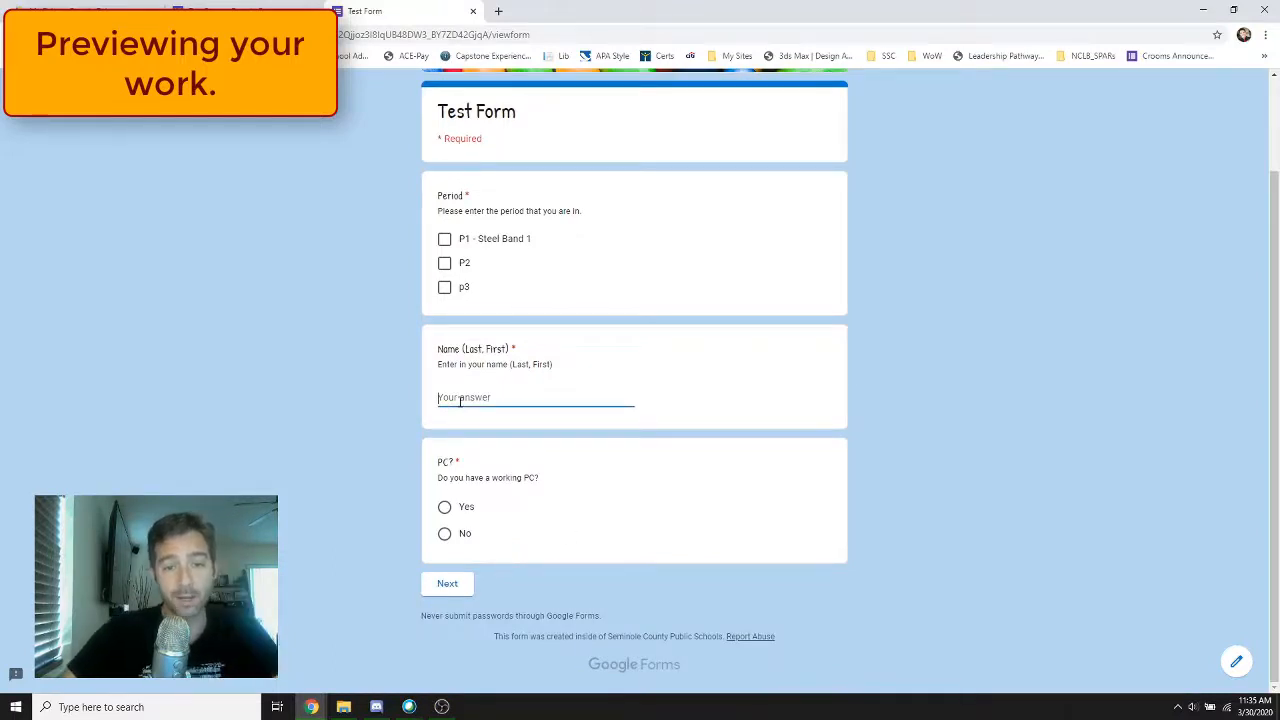
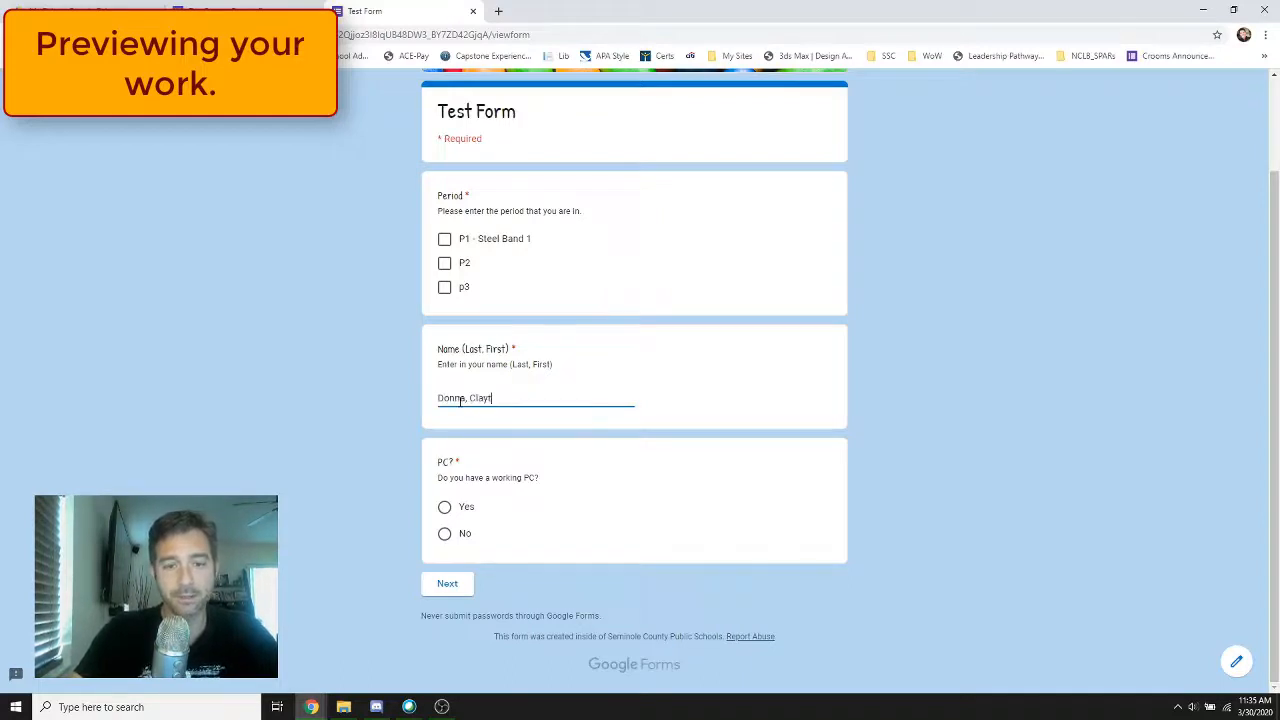
left_click(444, 507)
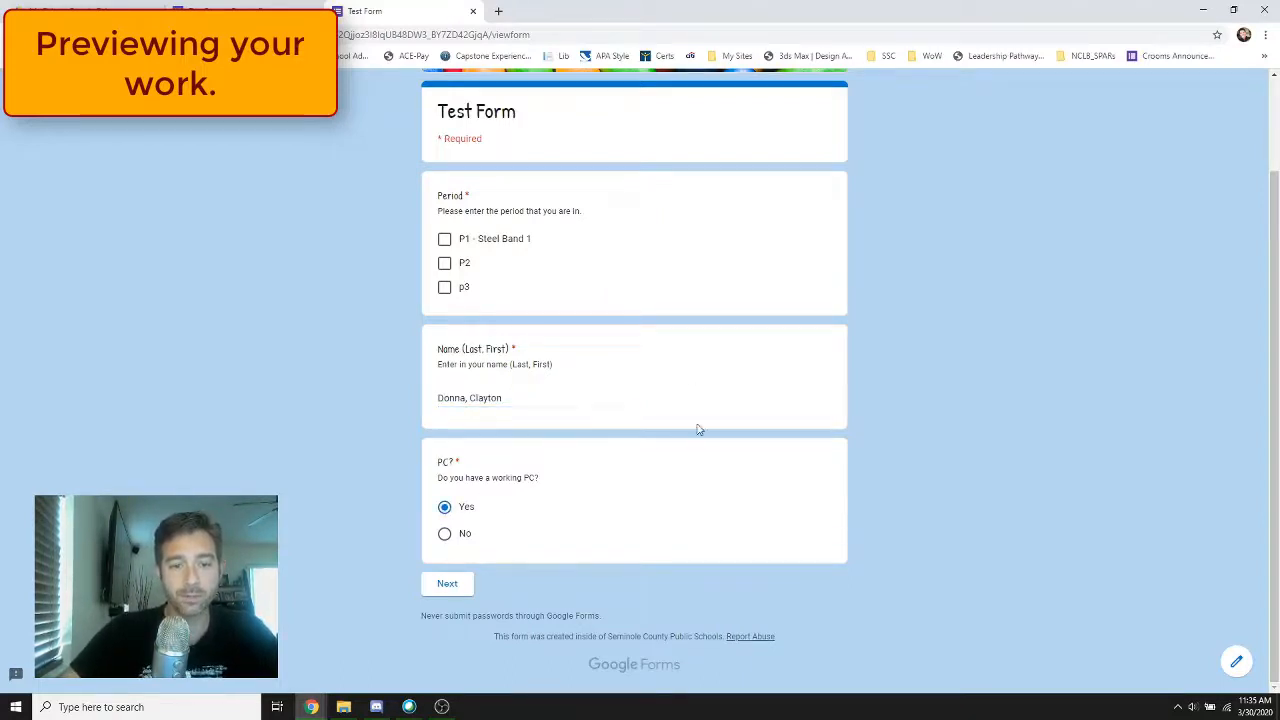
left_click(445, 242)
left_click(447, 585)
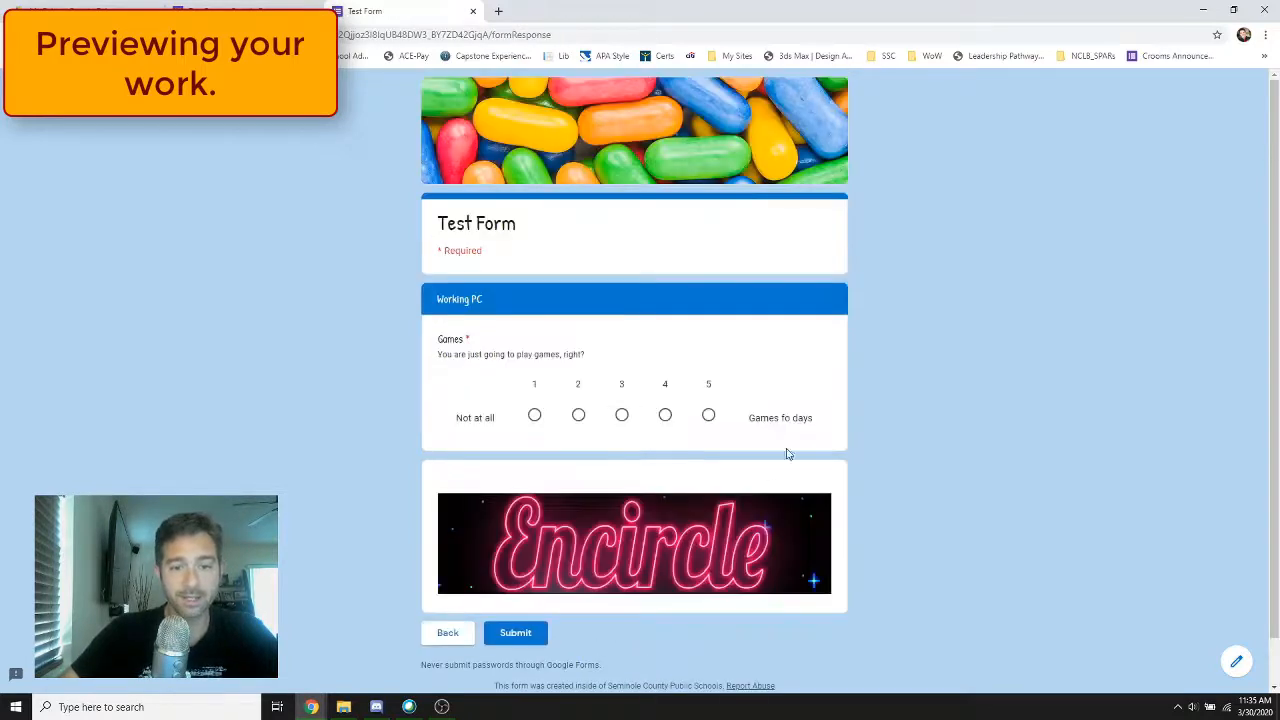
Rate Games as 1 in the Working PC section, submit the test response and close the preview
left_click(534, 416)
scroll(914, 406, "down", 2)
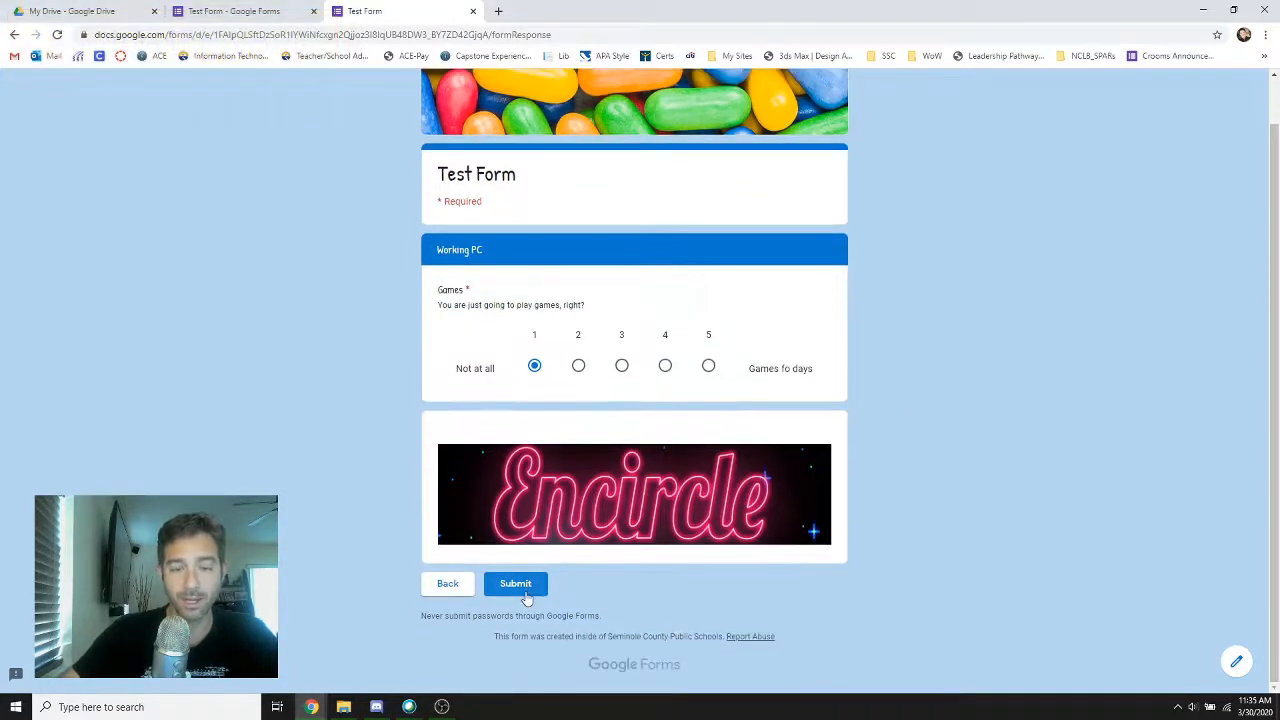
left_click(516, 584)
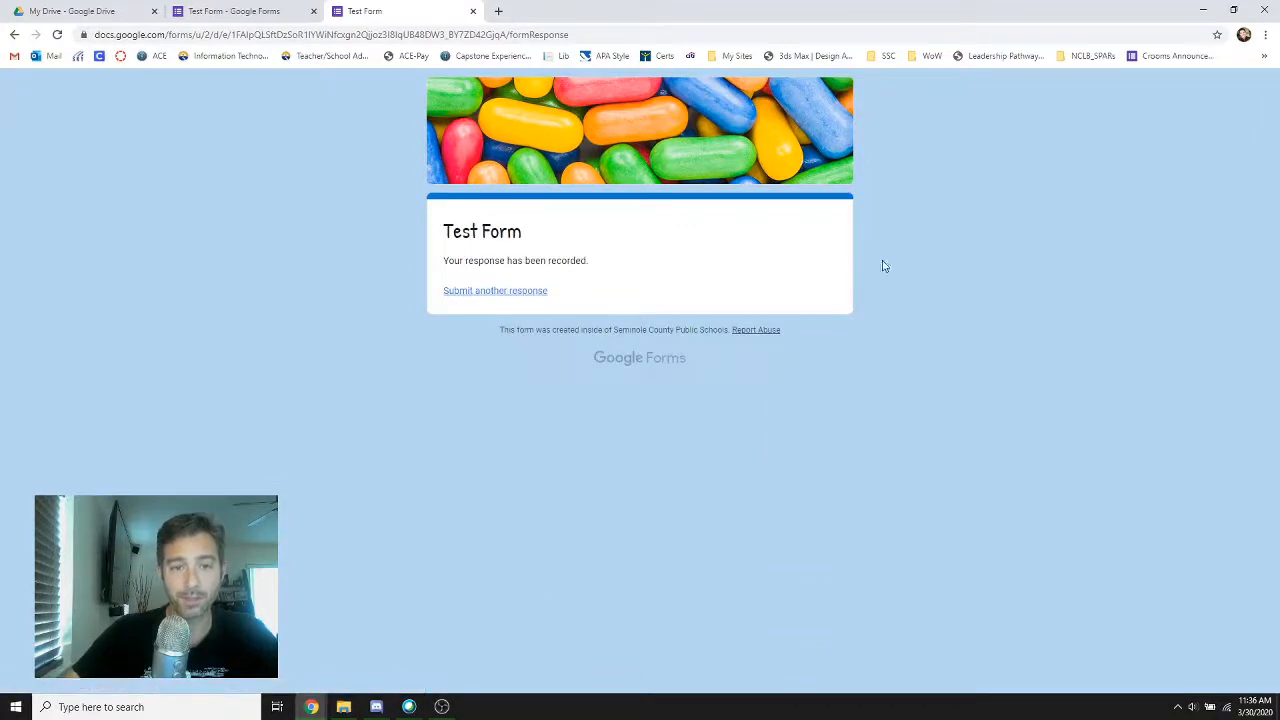
left_click(473, 11)
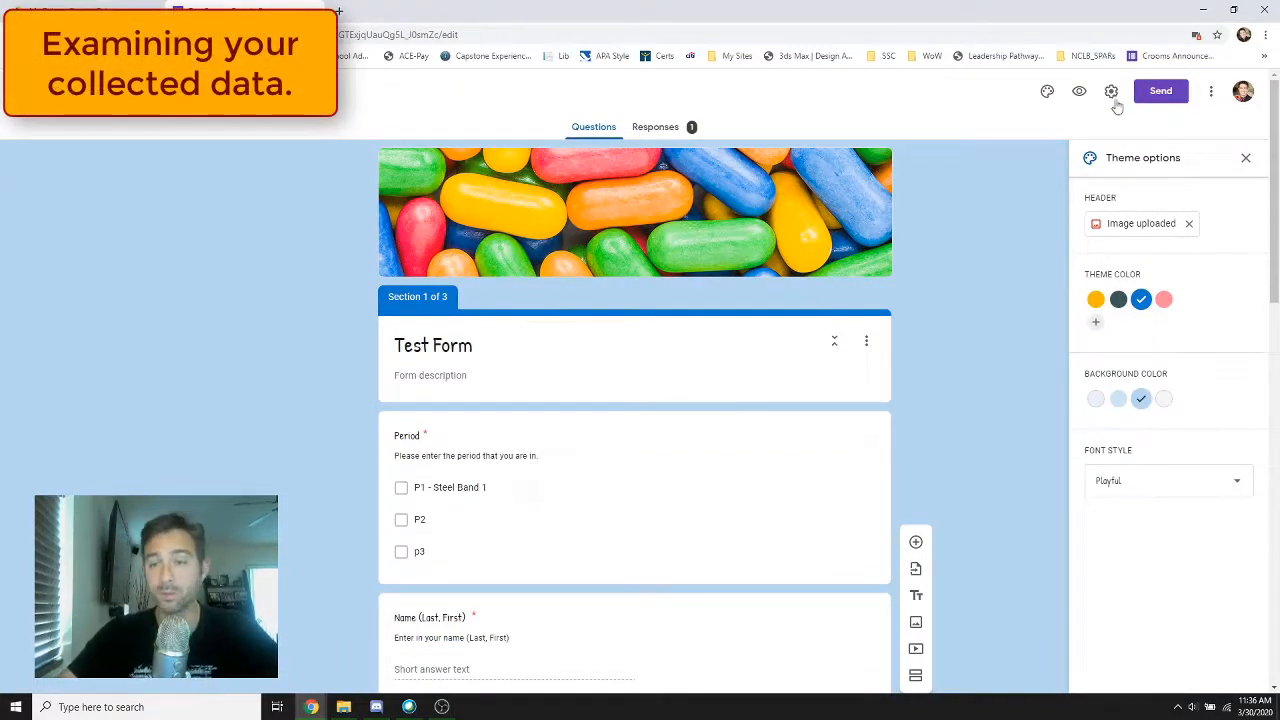
Review the summary charts of the Test Form responses for every question through the Working PC section
left_click(664, 130)
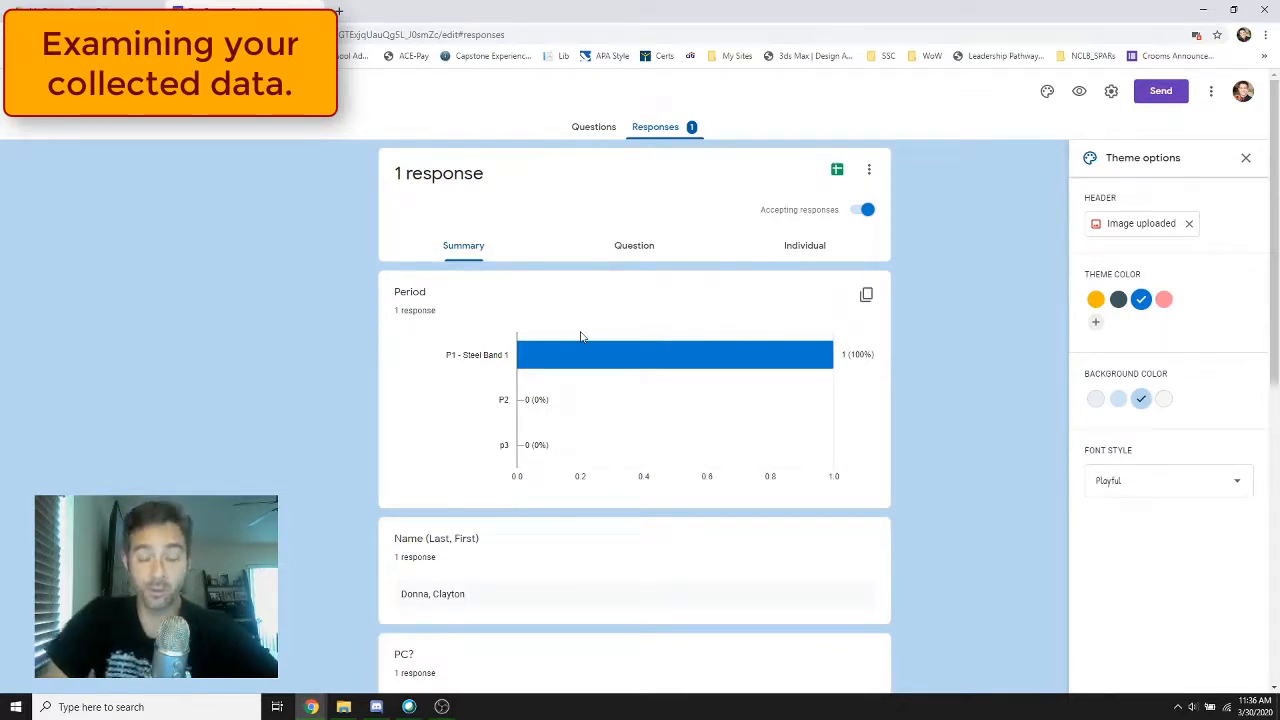
scroll(590, 360, "down", 3)
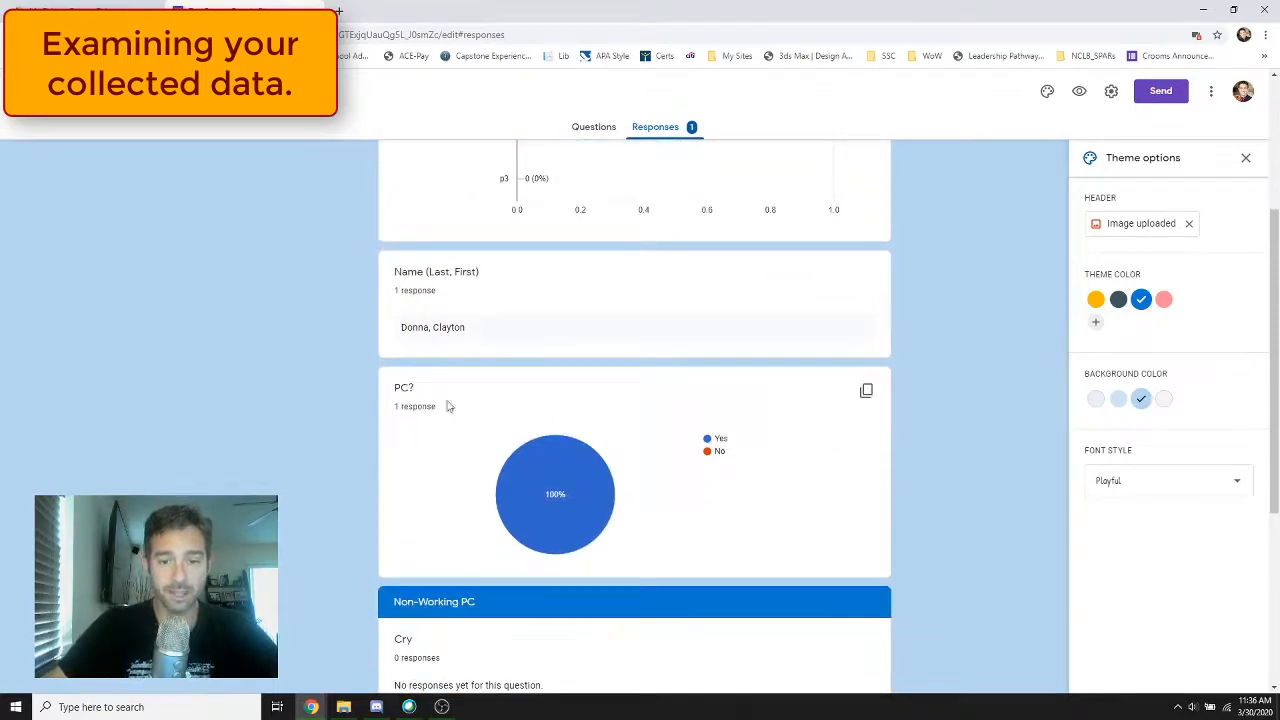
scroll(576, 411, "down", 1)
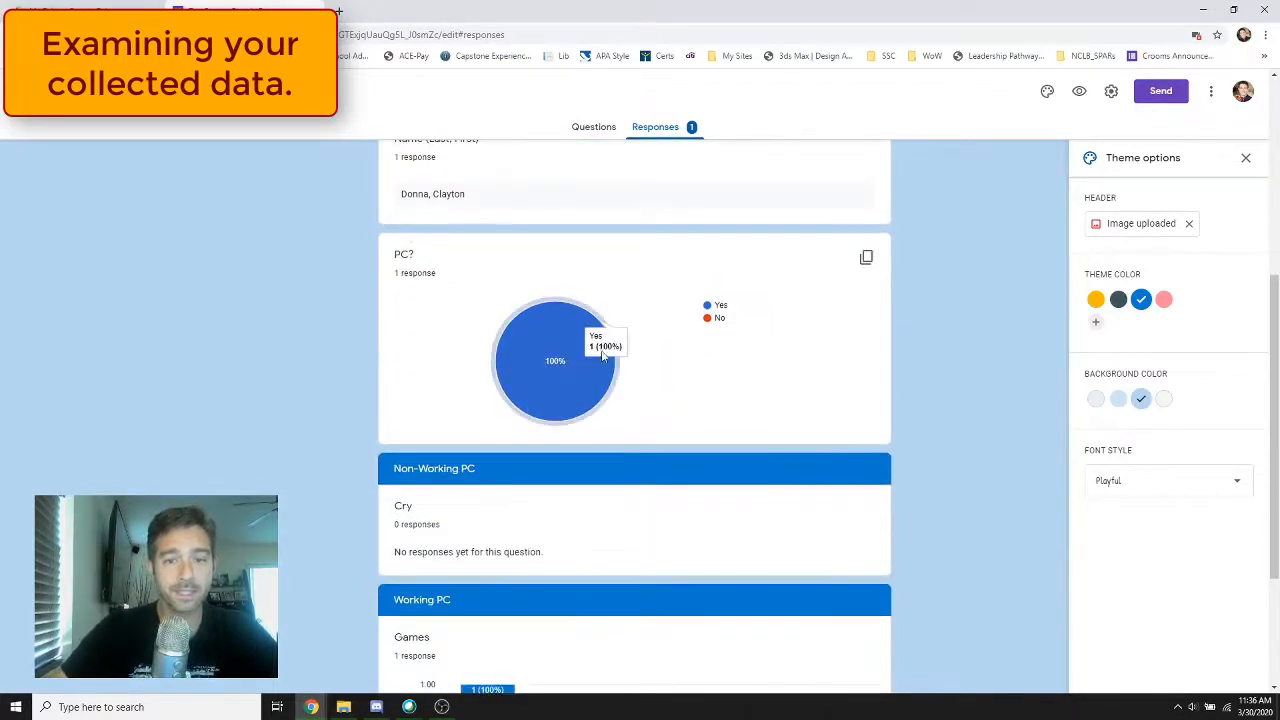
scroll(565, 440, "down", 2)
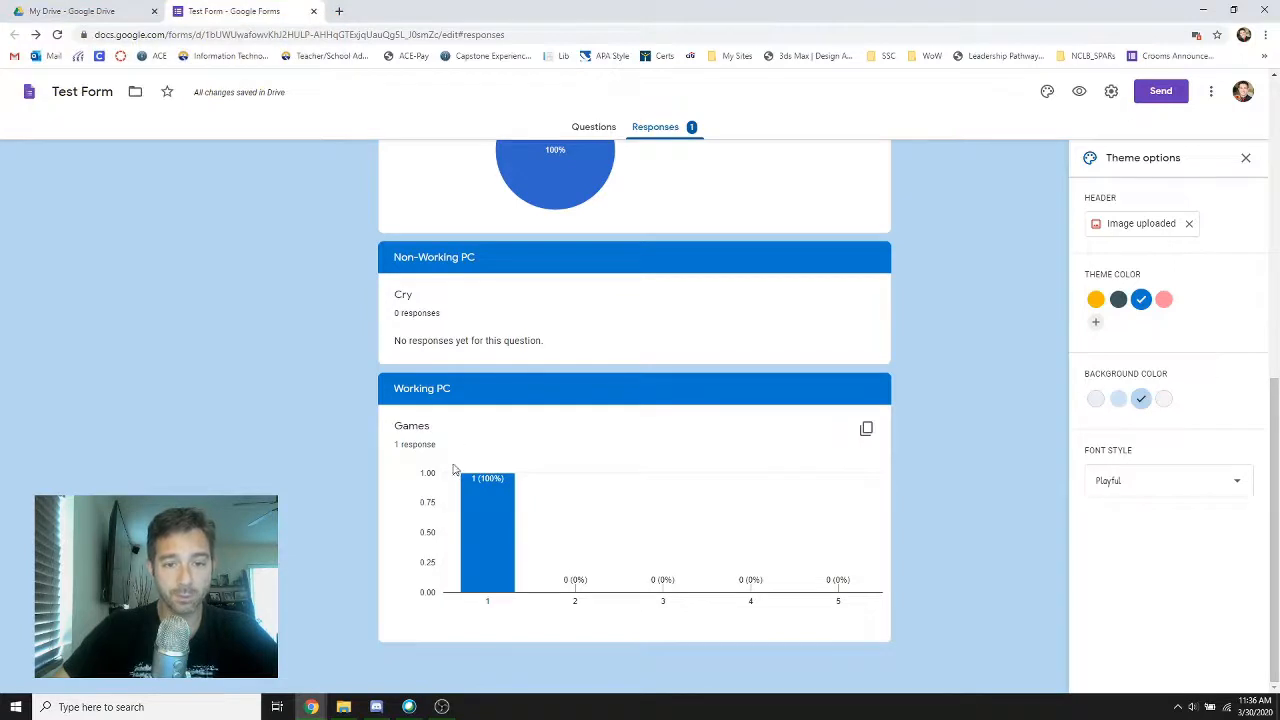
mouse_move(475, 512)
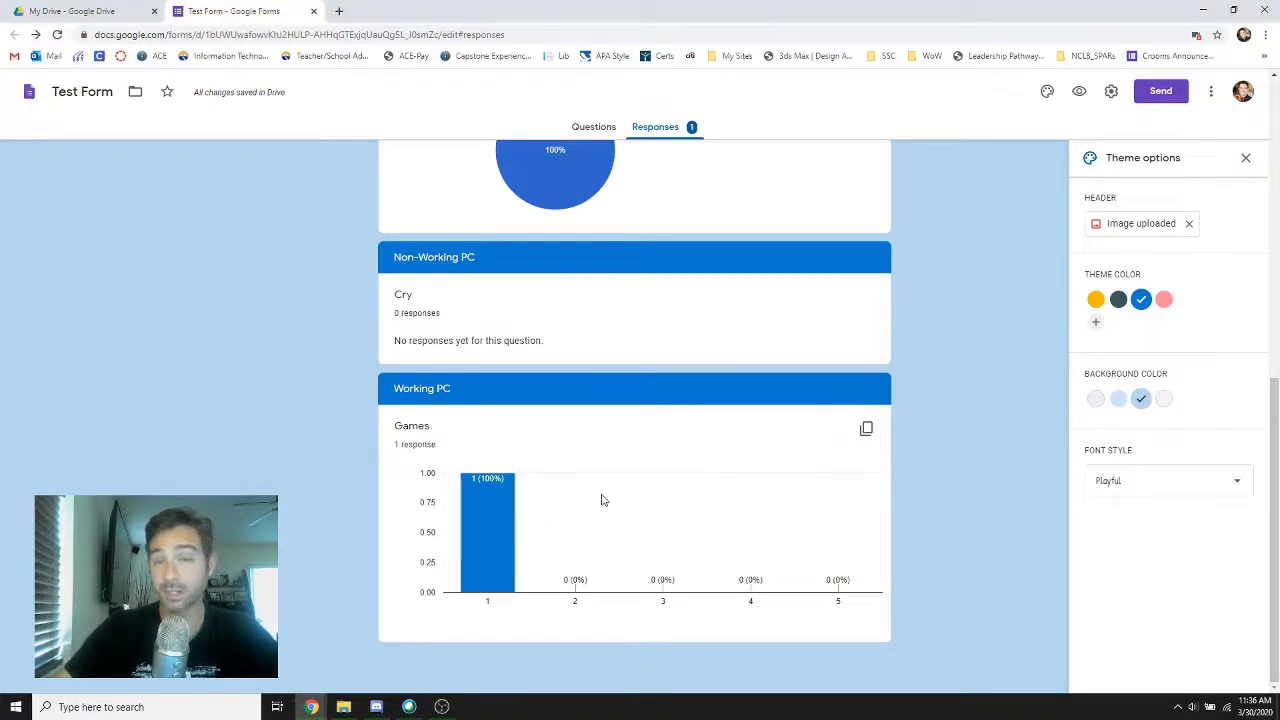
scroll(886, 360, "up", 7)
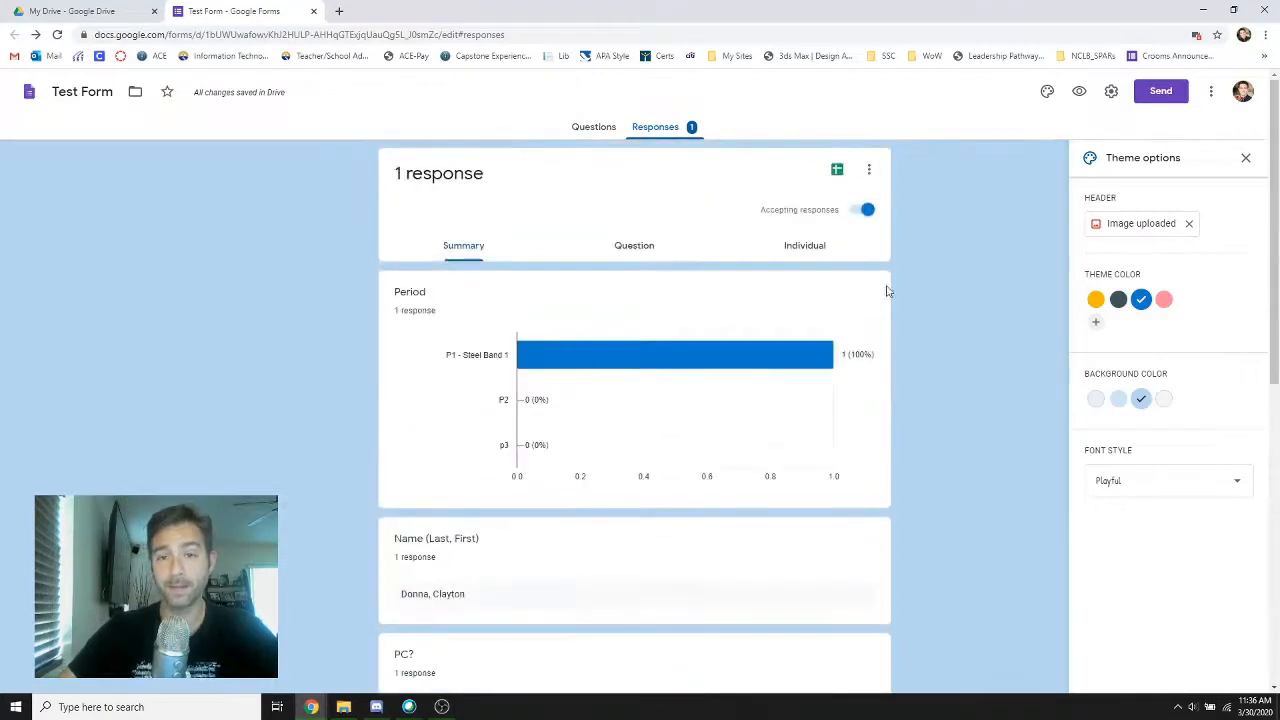
Examine the Test Form responses individually and by question, and return to the form's questions
left_click(789, 250)
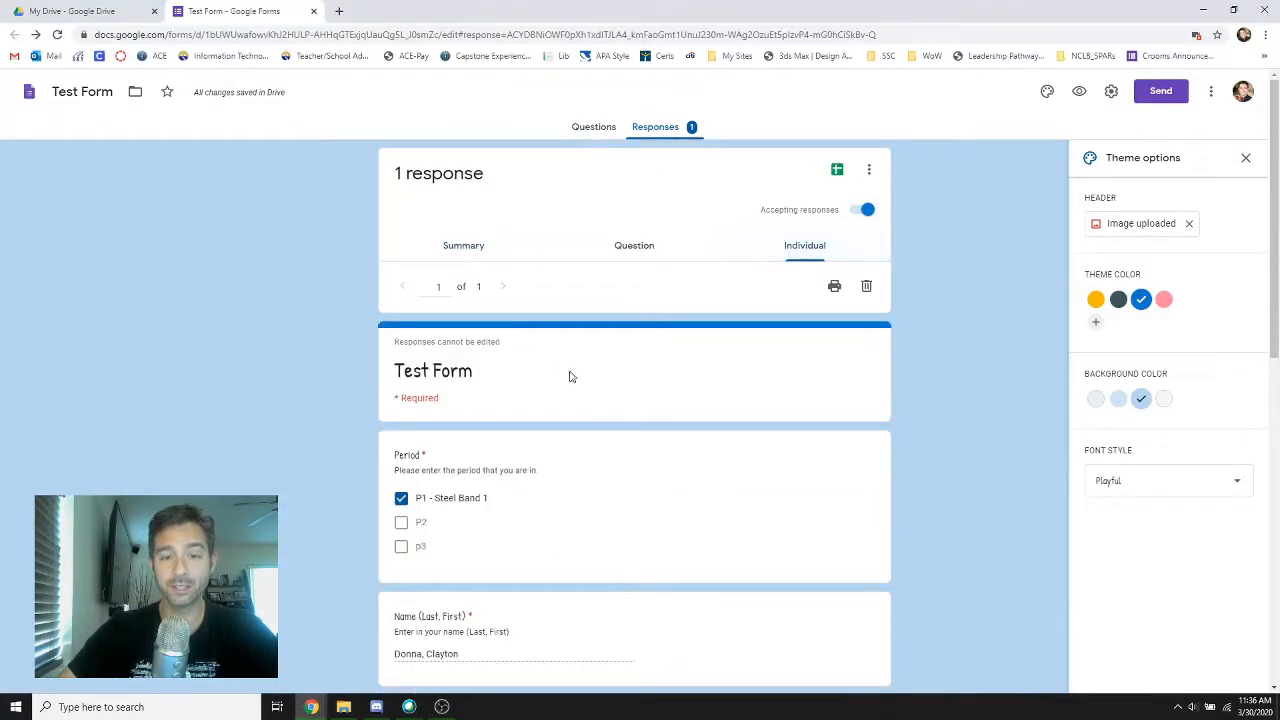
scroll(523, 451, "down", 2)
scroll(529, 451, "up", 2)
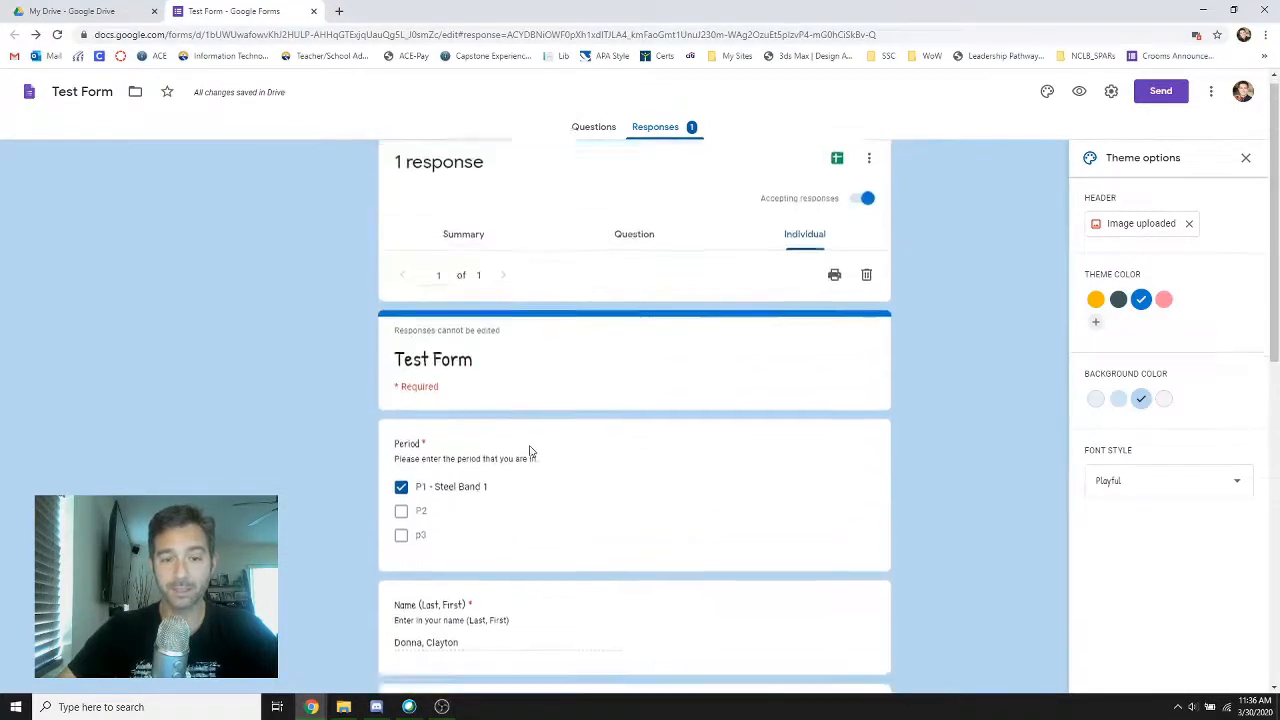
scroll(531, 451, "down", 3)
scroll(531, 451, "up", 3)
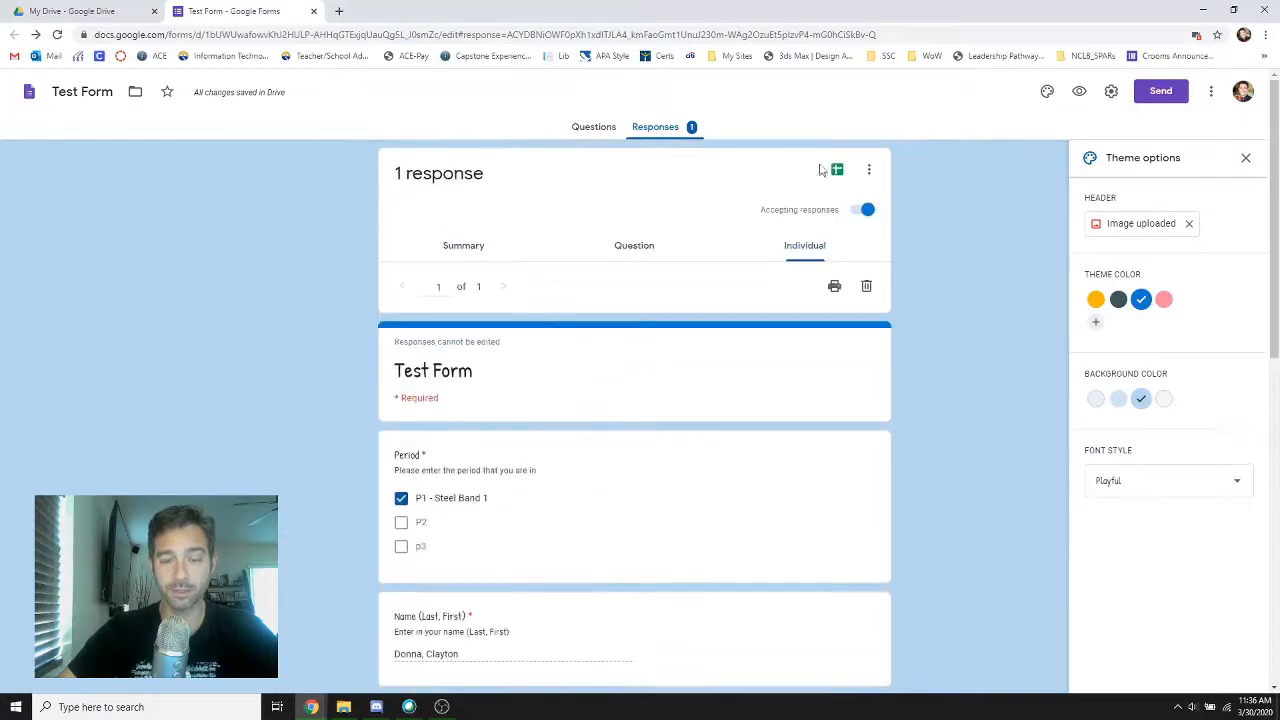
left_click(631, 250)
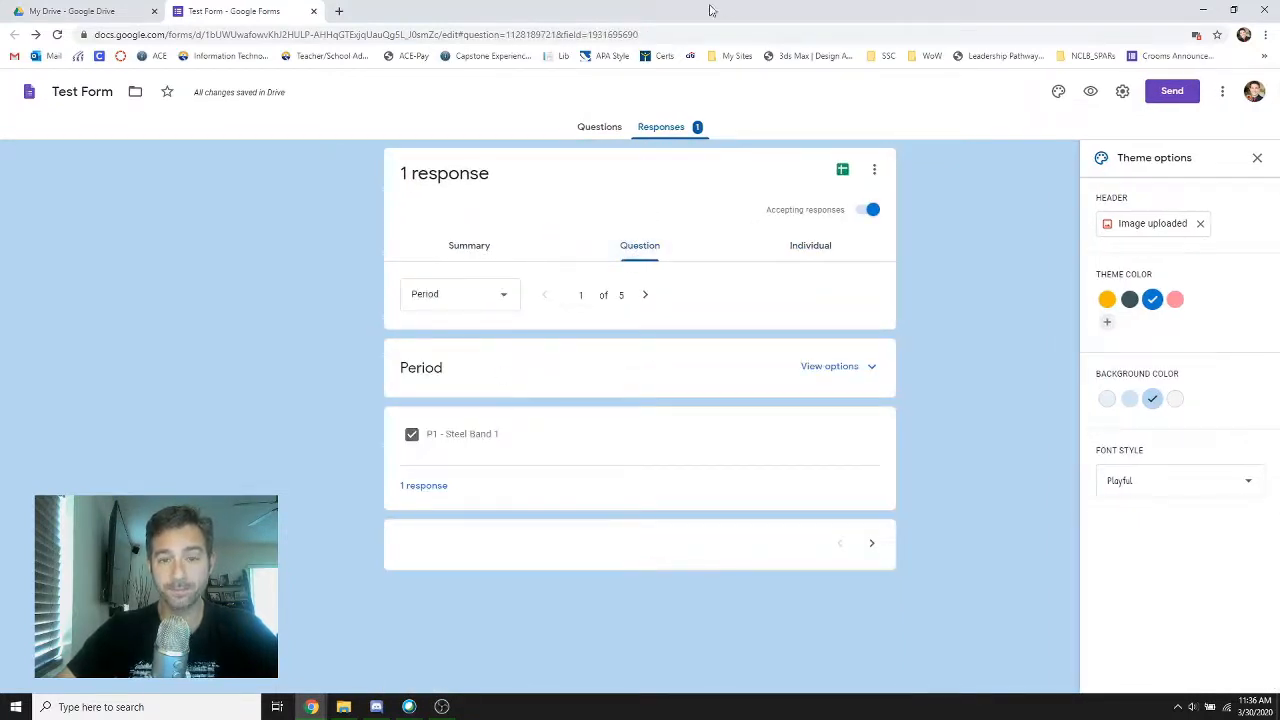
left_click(605, 128)
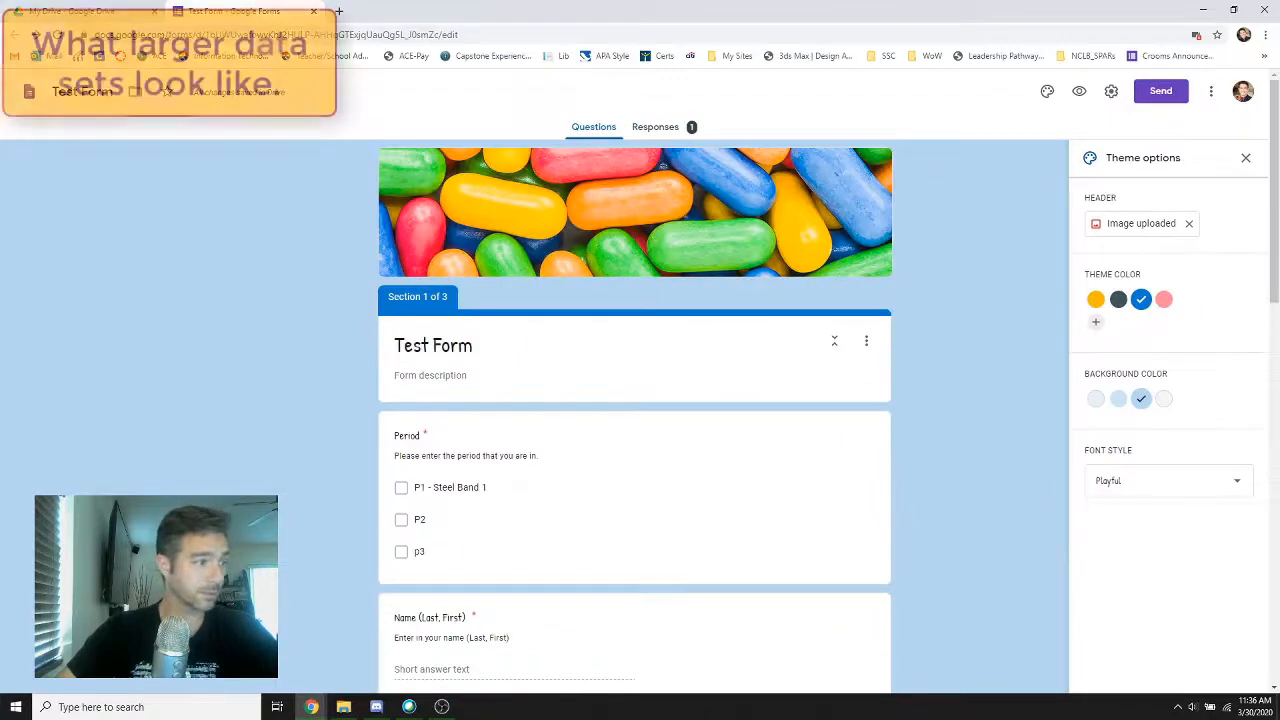
Switch to the Q4 questionnaire form and review its response summary, including the list of who has responded
left_click_drag(528, 719, 547, 12)
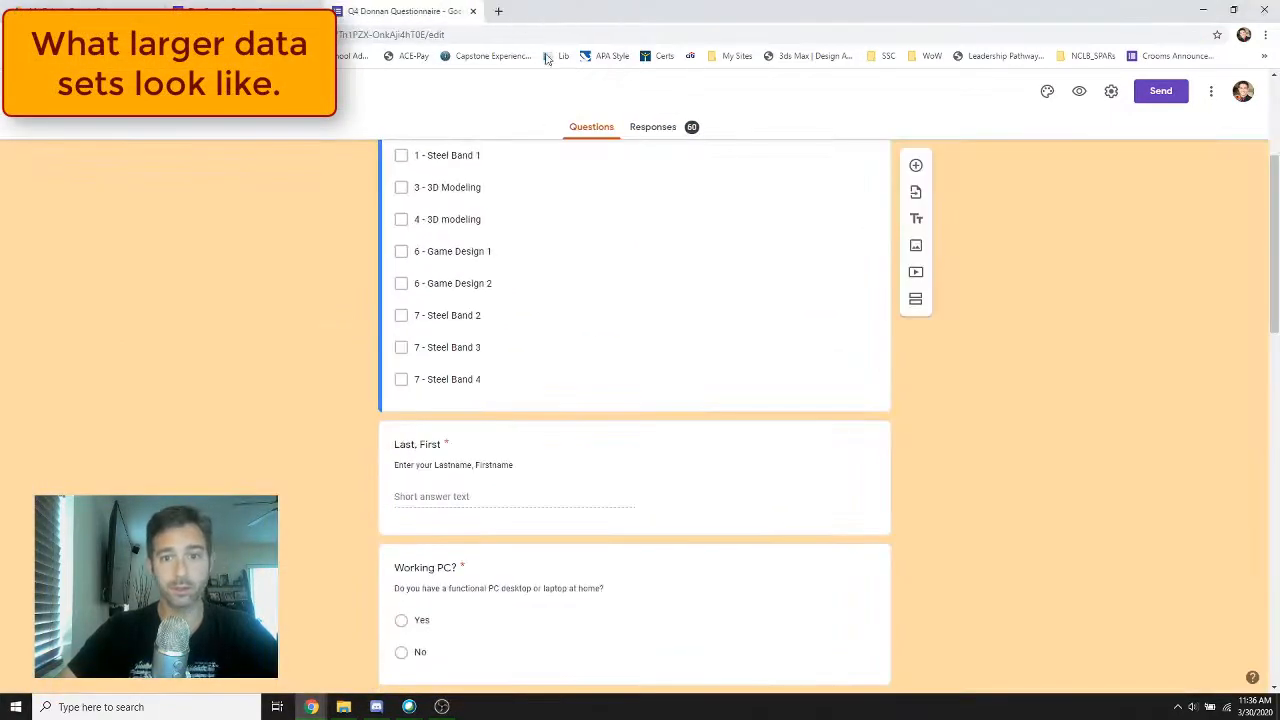
left_click(649, 136)
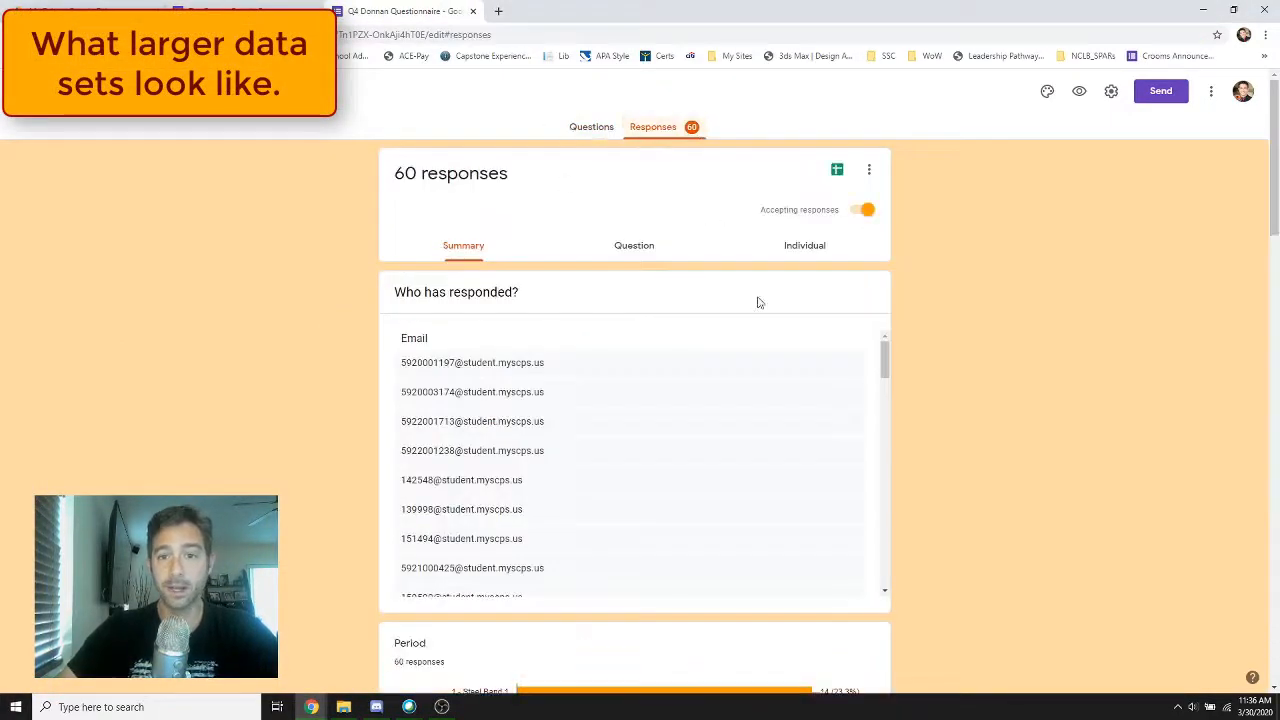
scroll(700, 420, "down", 15)
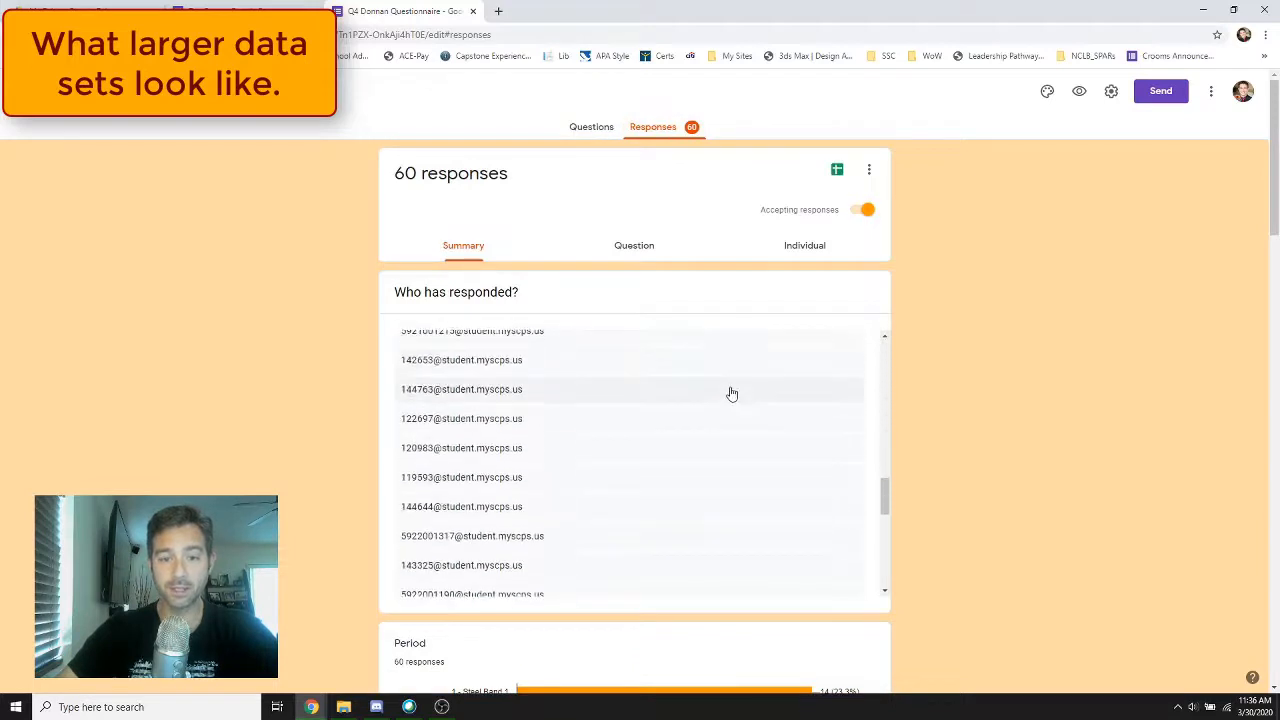
scroll(569, 486, "up", 15)
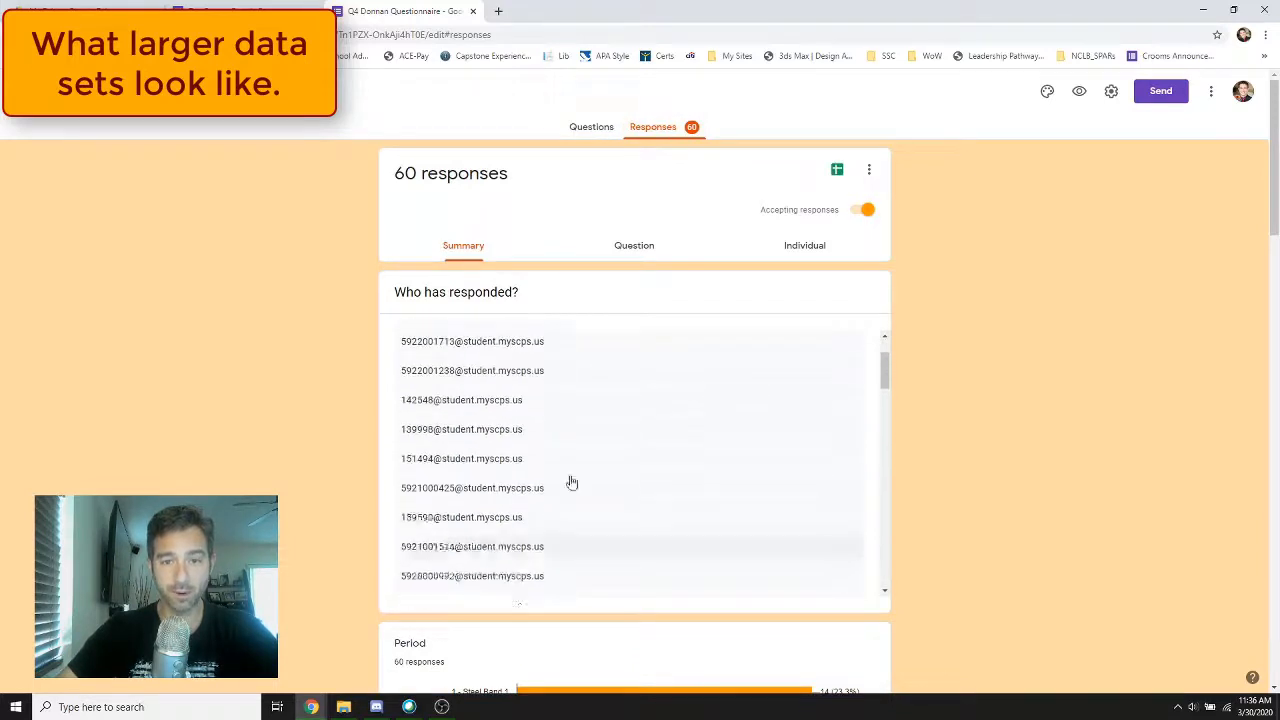
View the questionnaire's responses by question and look through the answer groups for Period
left_click(650, 255)
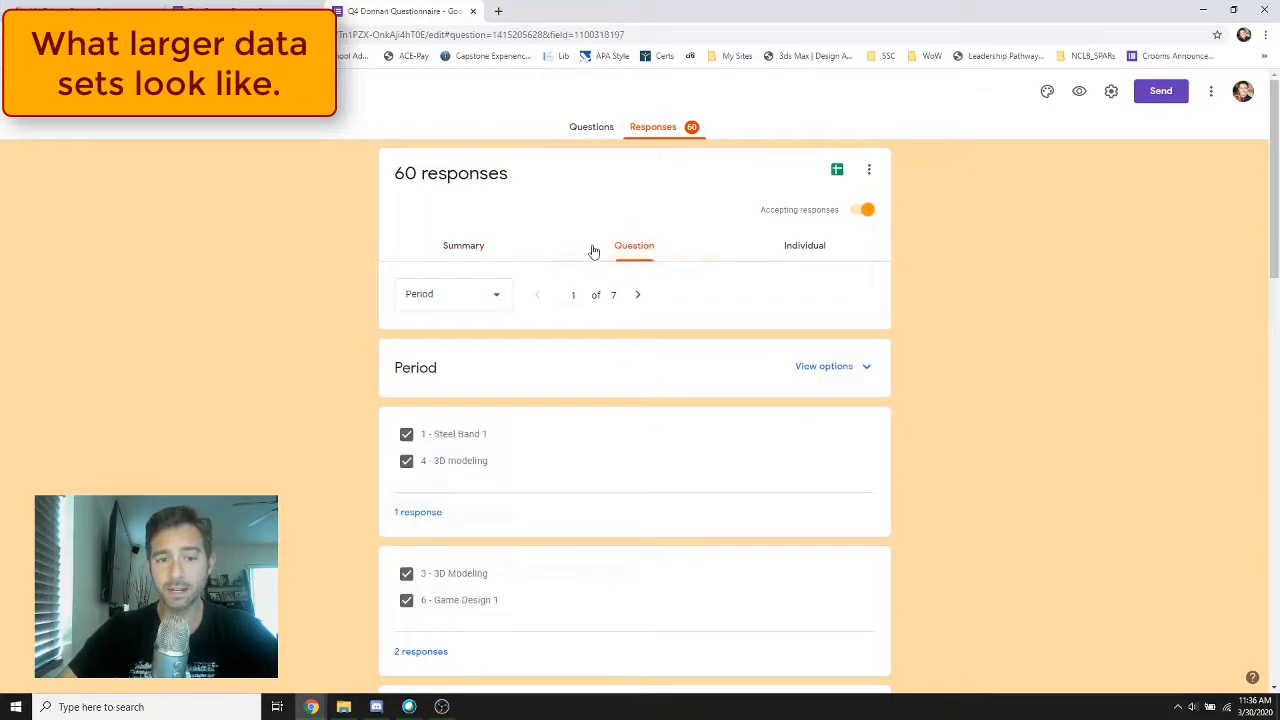
scroll(500, 440, "down", 4)
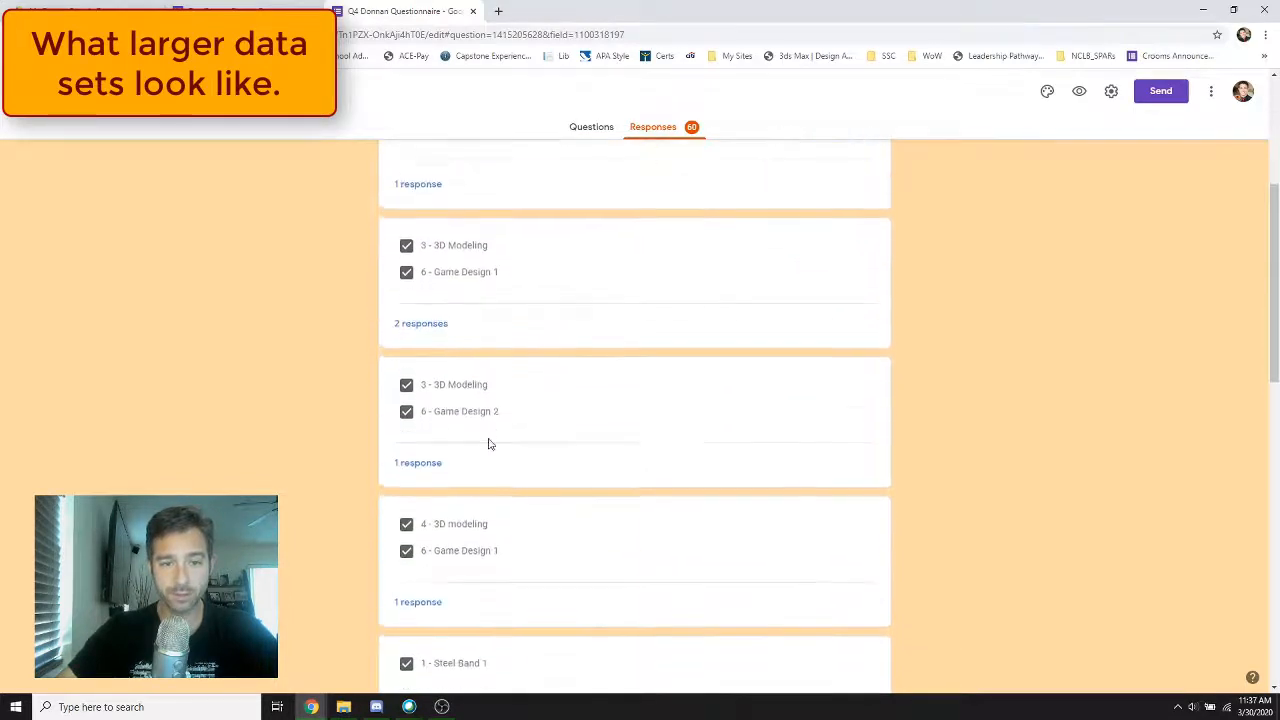
scroll(500, 374, "down", 9)
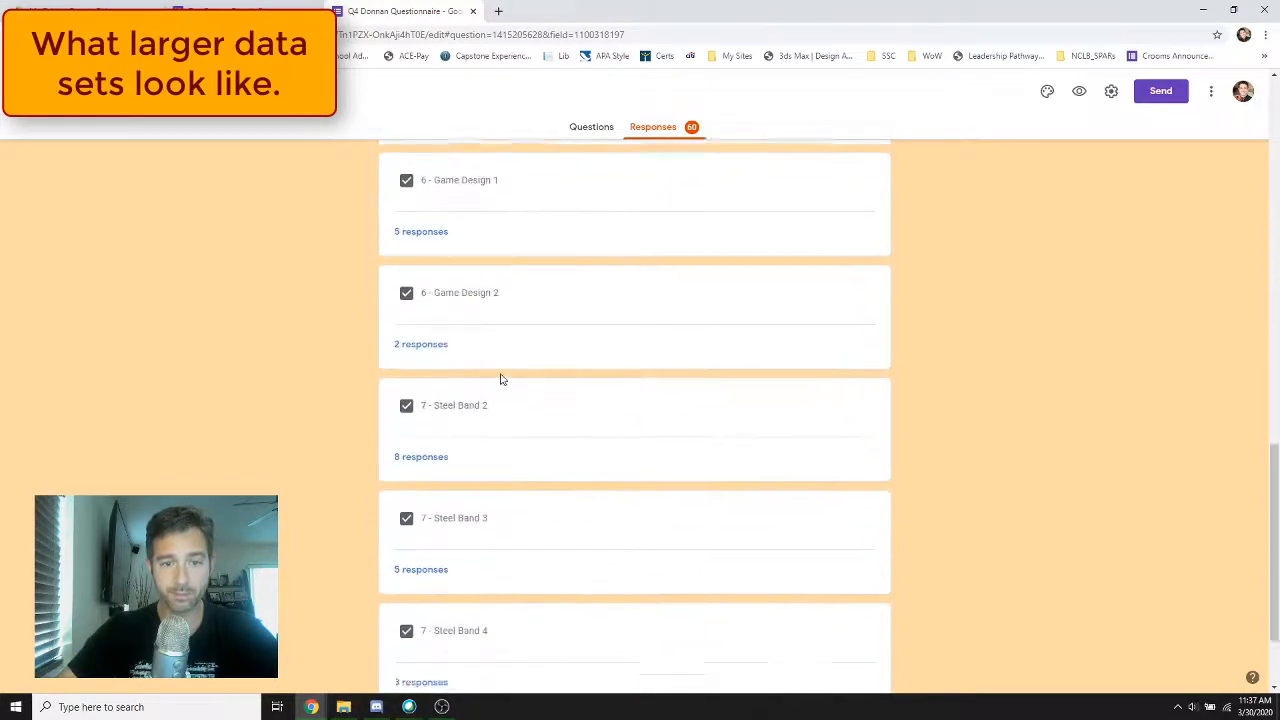
scroll(515, 382, "up", 6)
scroll(522, 387, "up", 8)
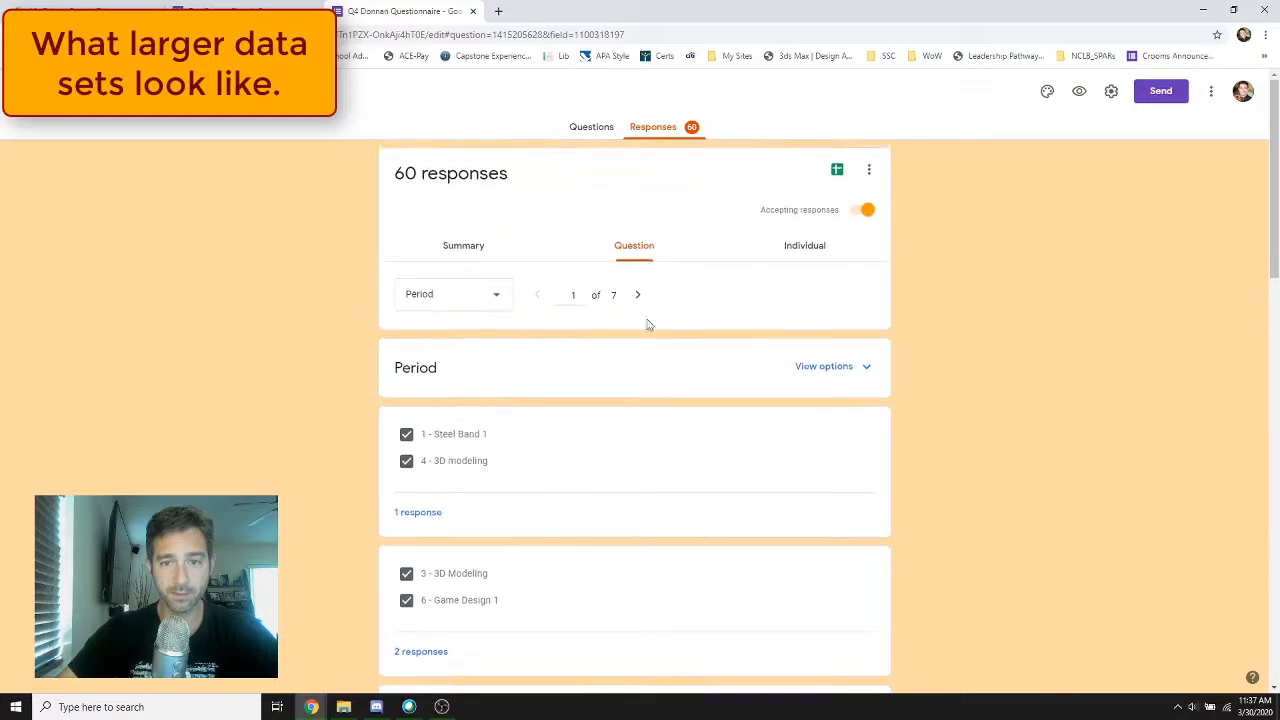
Page through the by-question responses for Last, First and Working PC?, and examine the Hardware answer groups
left_click(638, 295)
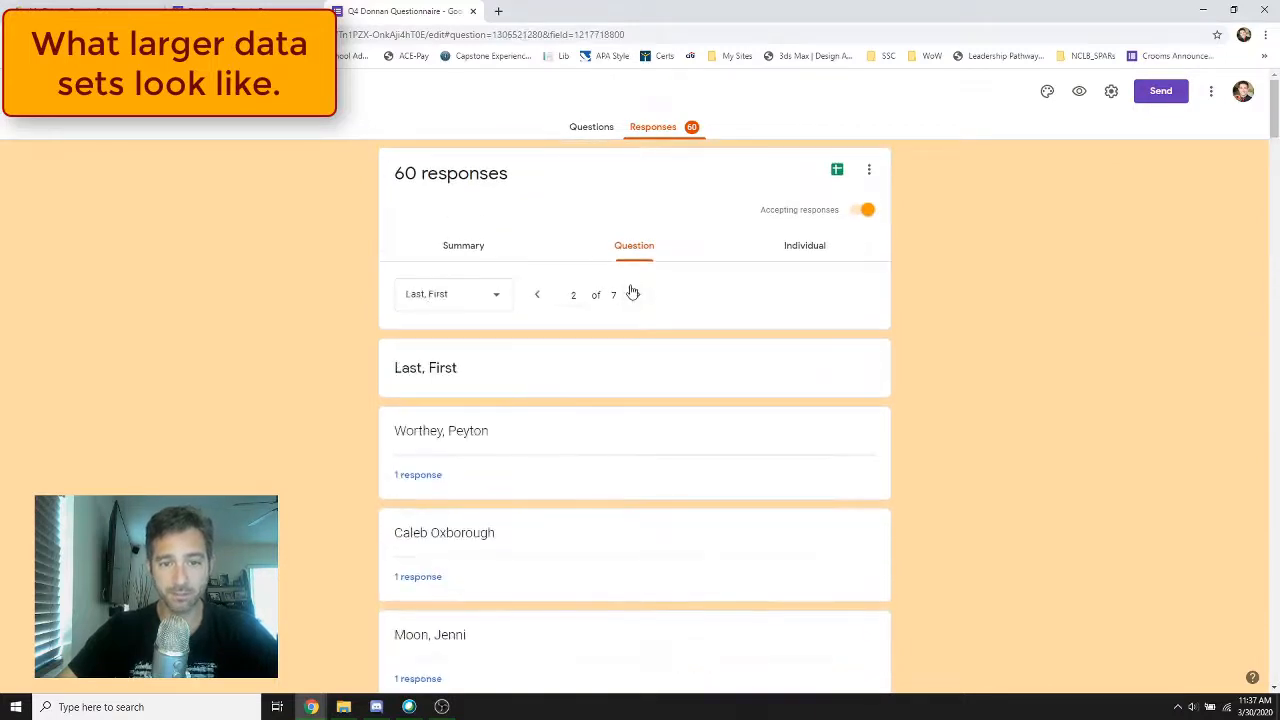
left_click(640, 296)
left_click(644, 296)
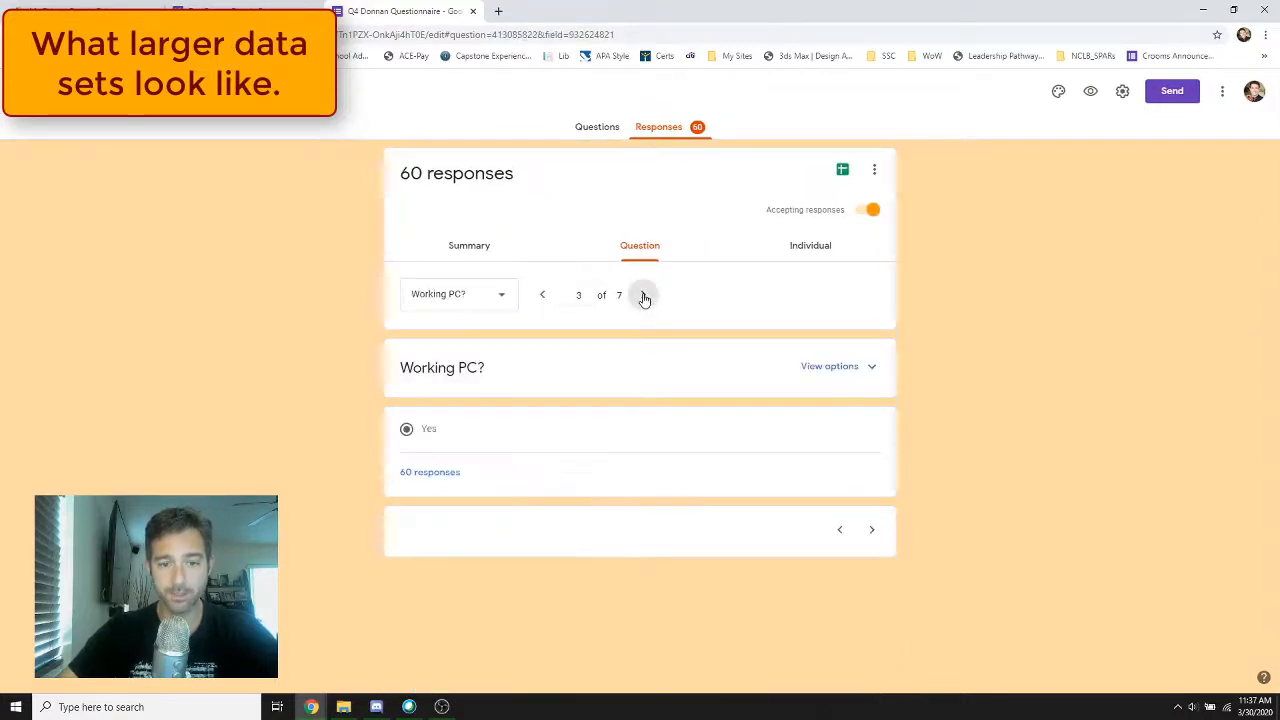
left_click(536, 296)
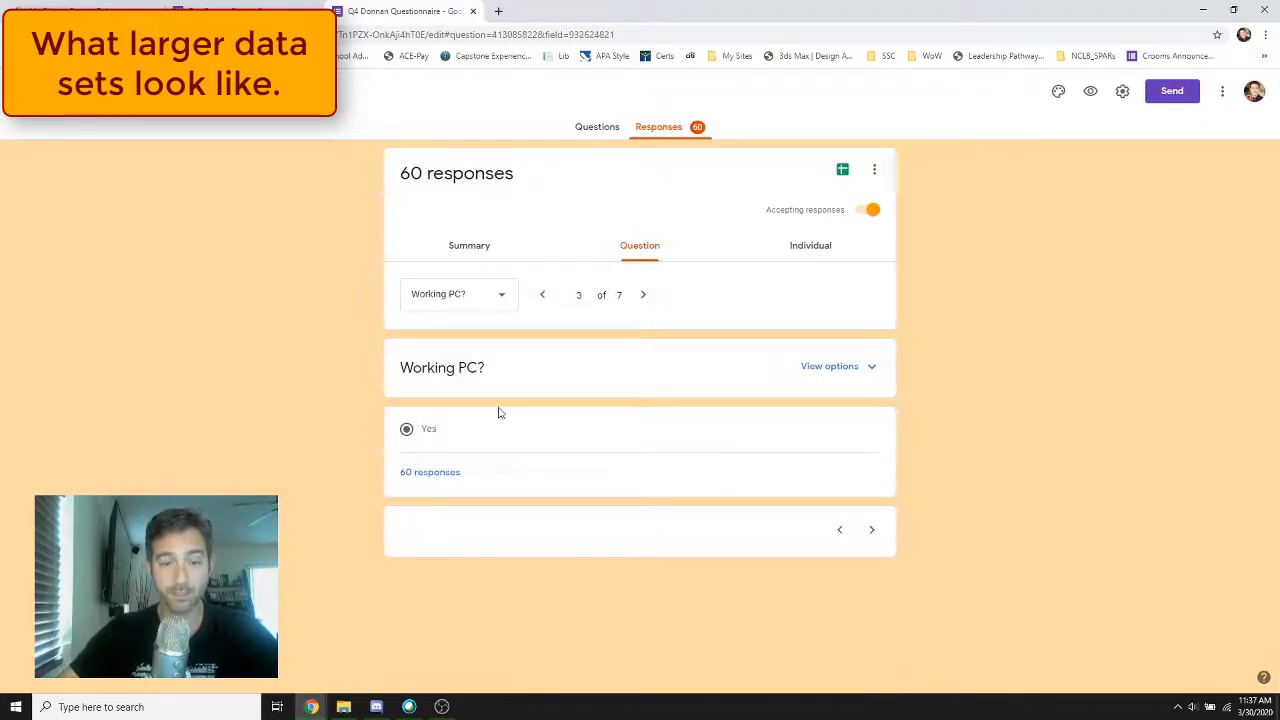
left_click(644, 295)
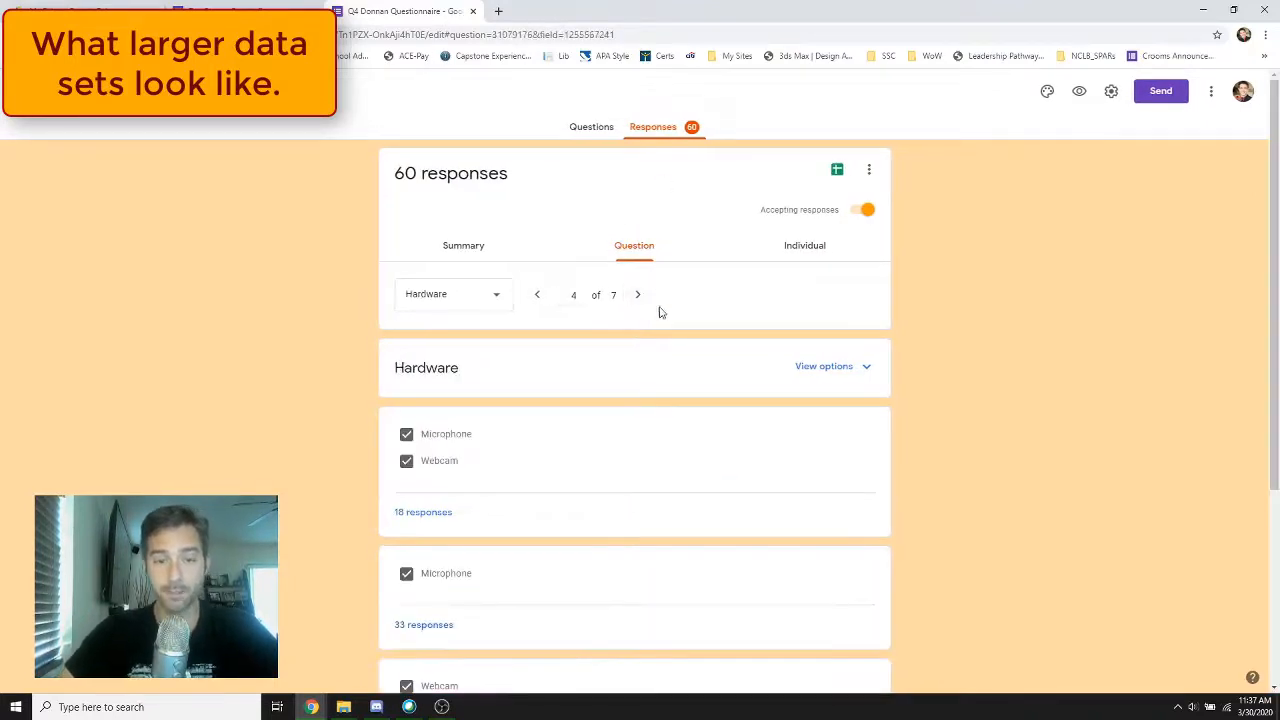
scroll(740, 380, "down", 1)
scroll(477, 280, "down", 3)
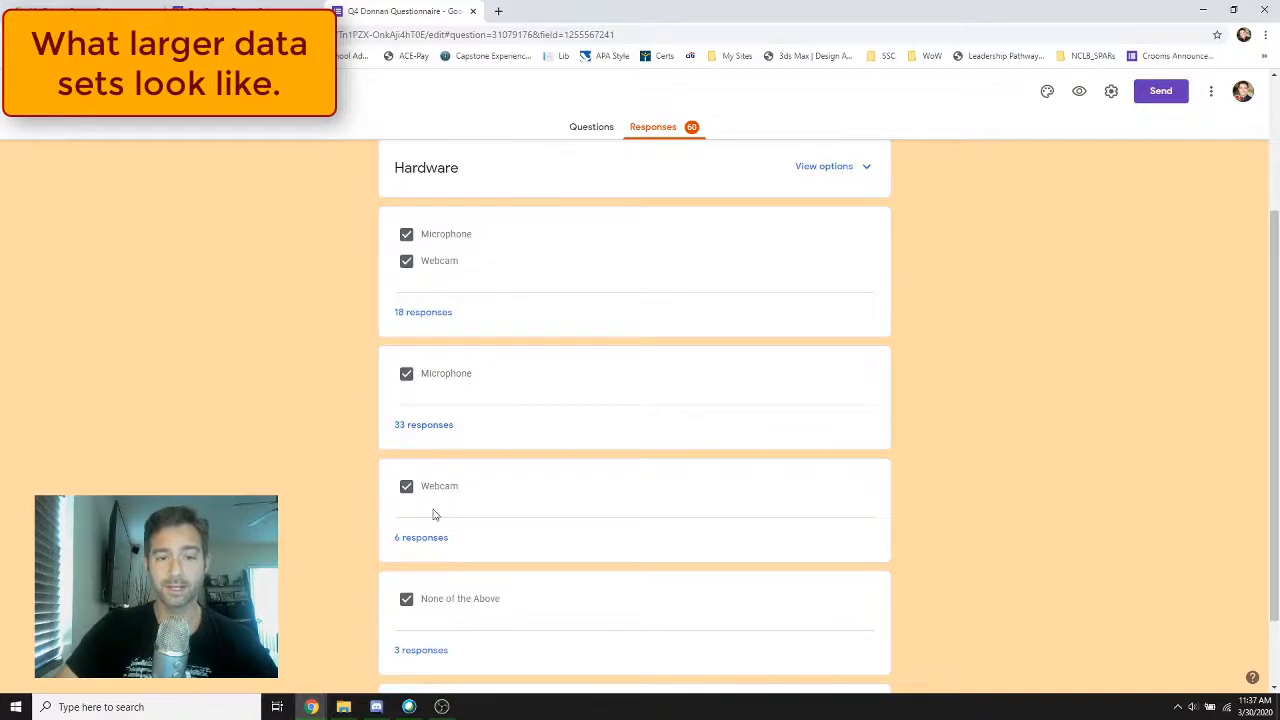
scroll(757, 265, "up", 1)
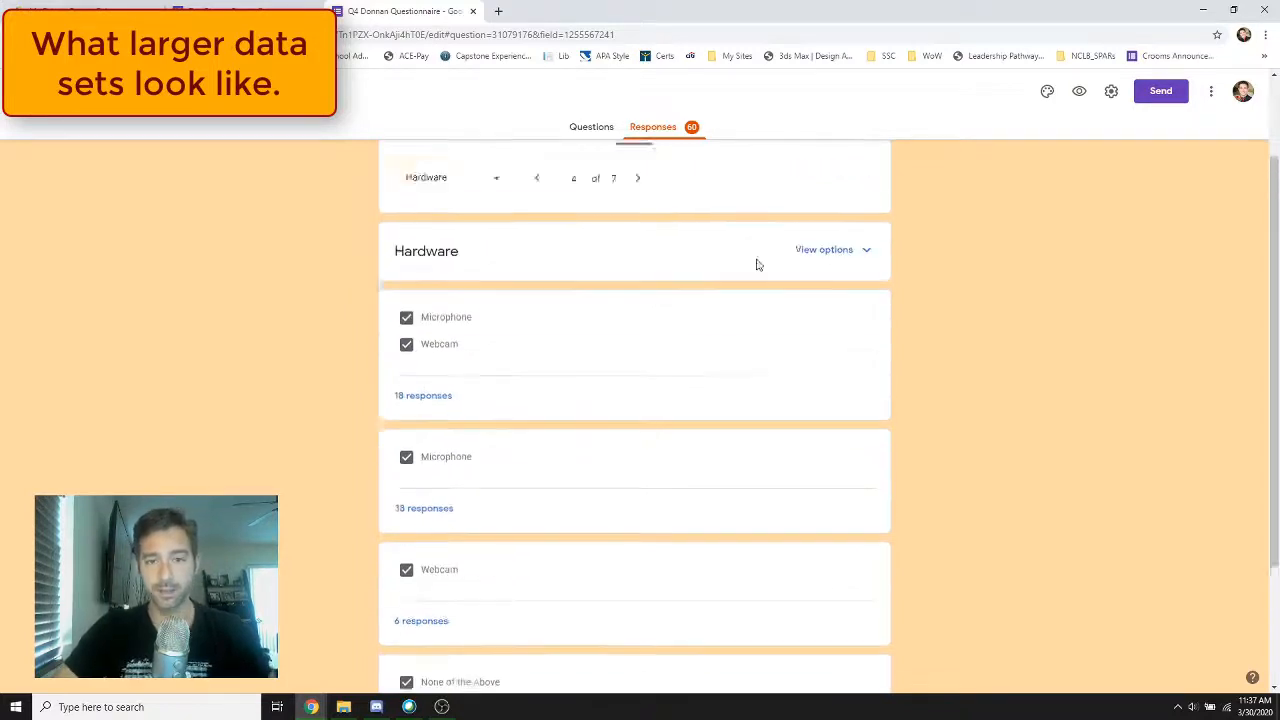
scroll(757, 265, "up", 1)
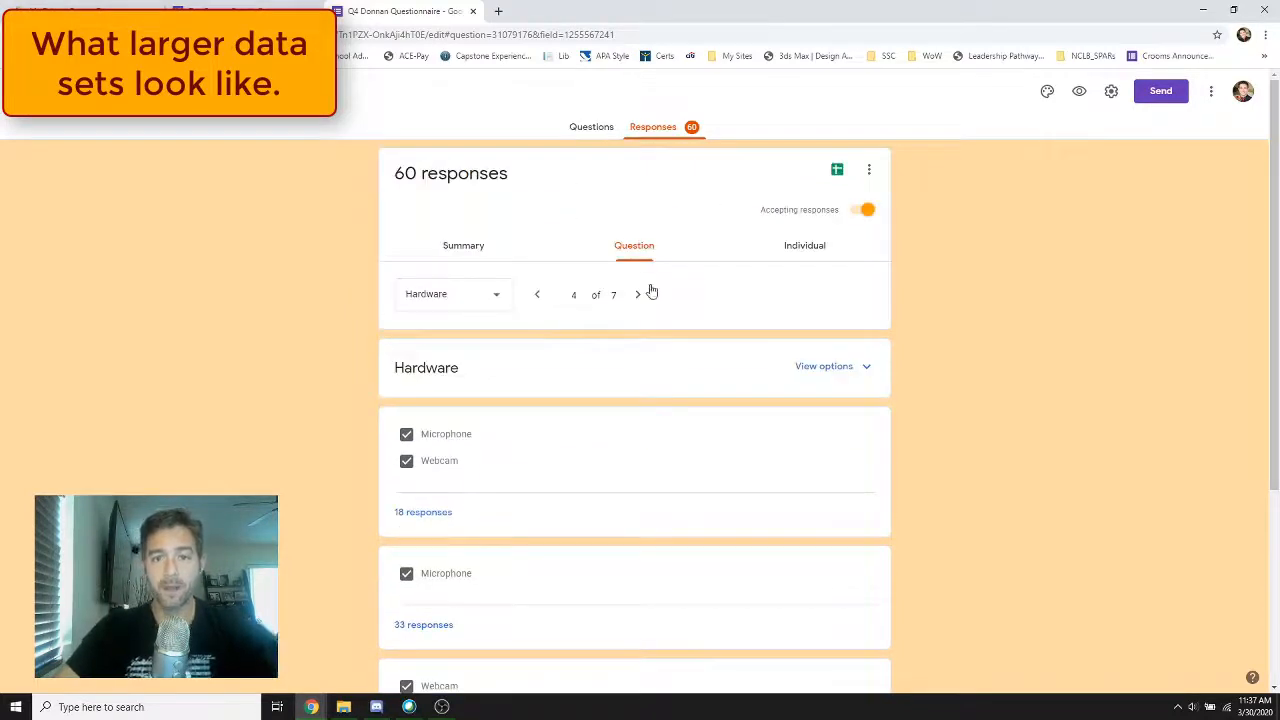
View individual questionnaire responses by selecting the second and eighth respondents, and close the questionnaire
left_click(810, 248)
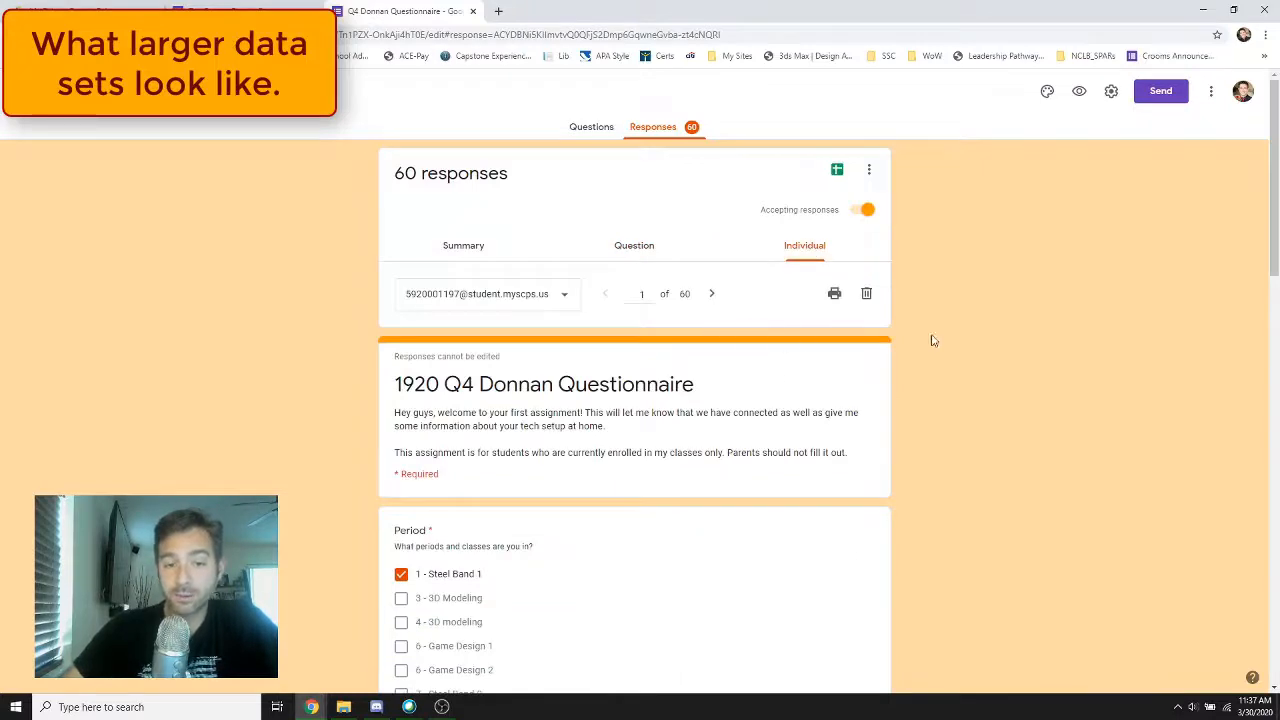
left_click(562, 296)
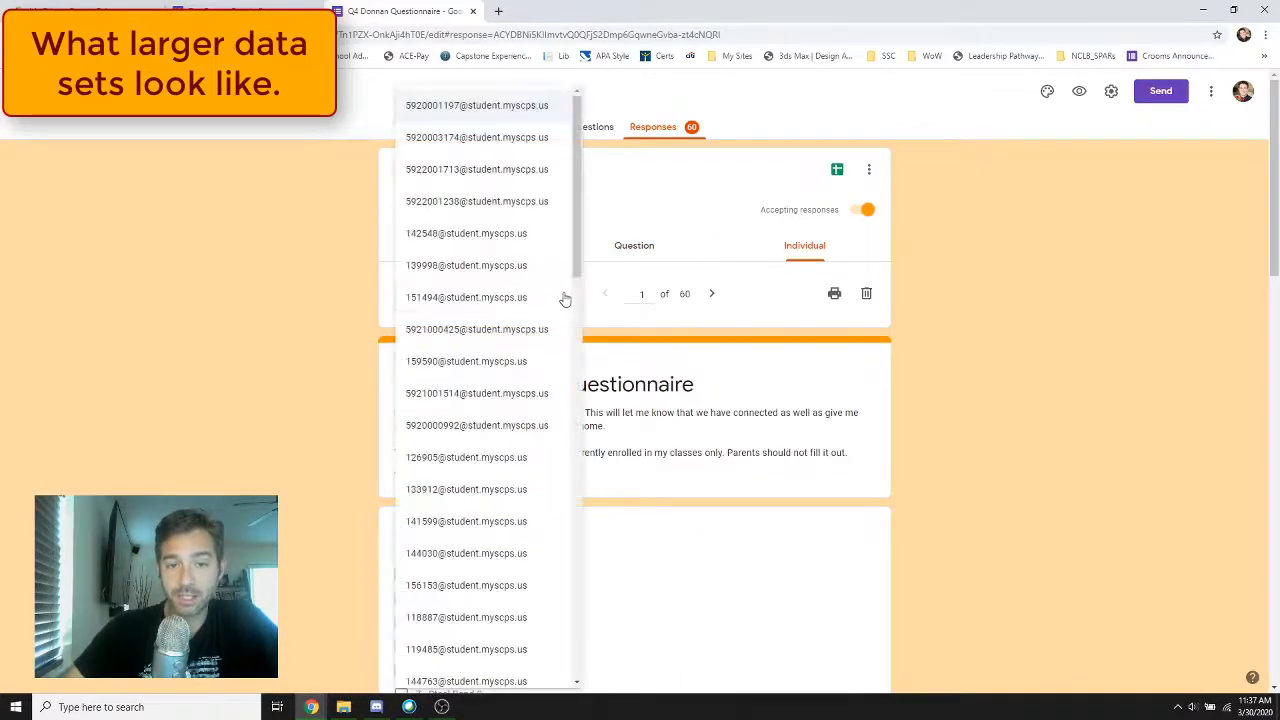
left_click(486, 137)
left_click(506, 296)
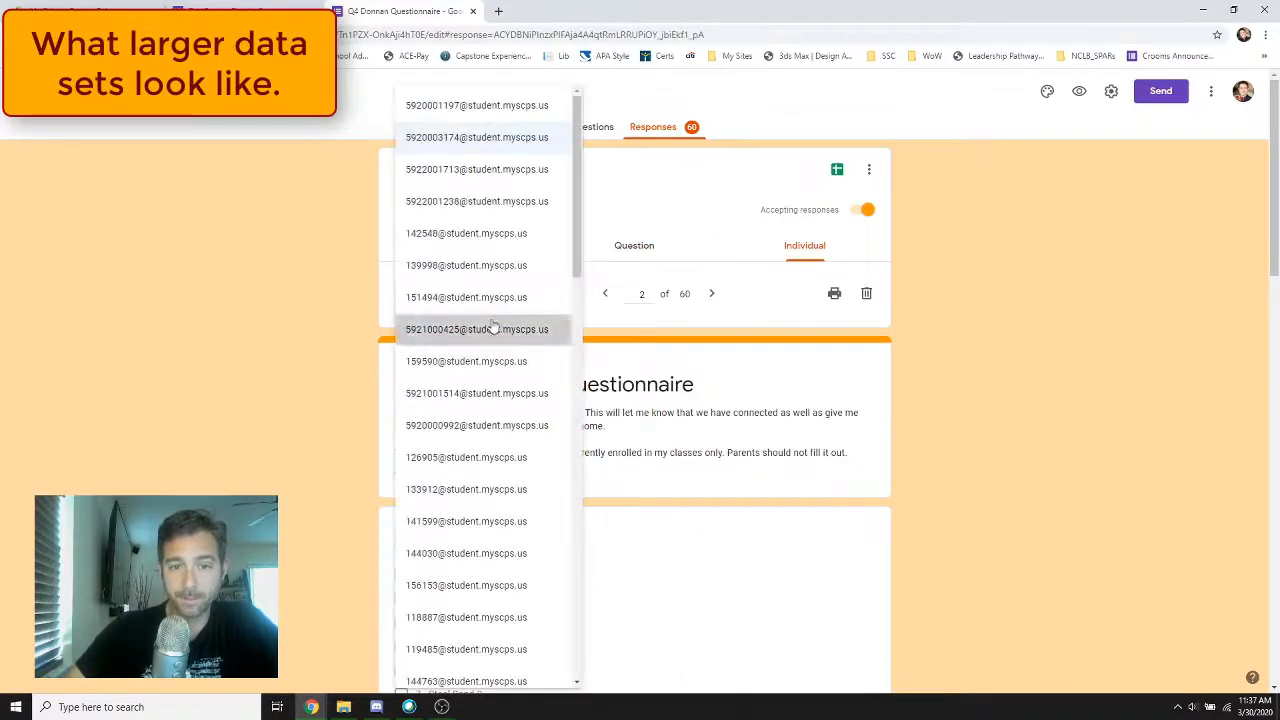
left_click(497, 329)
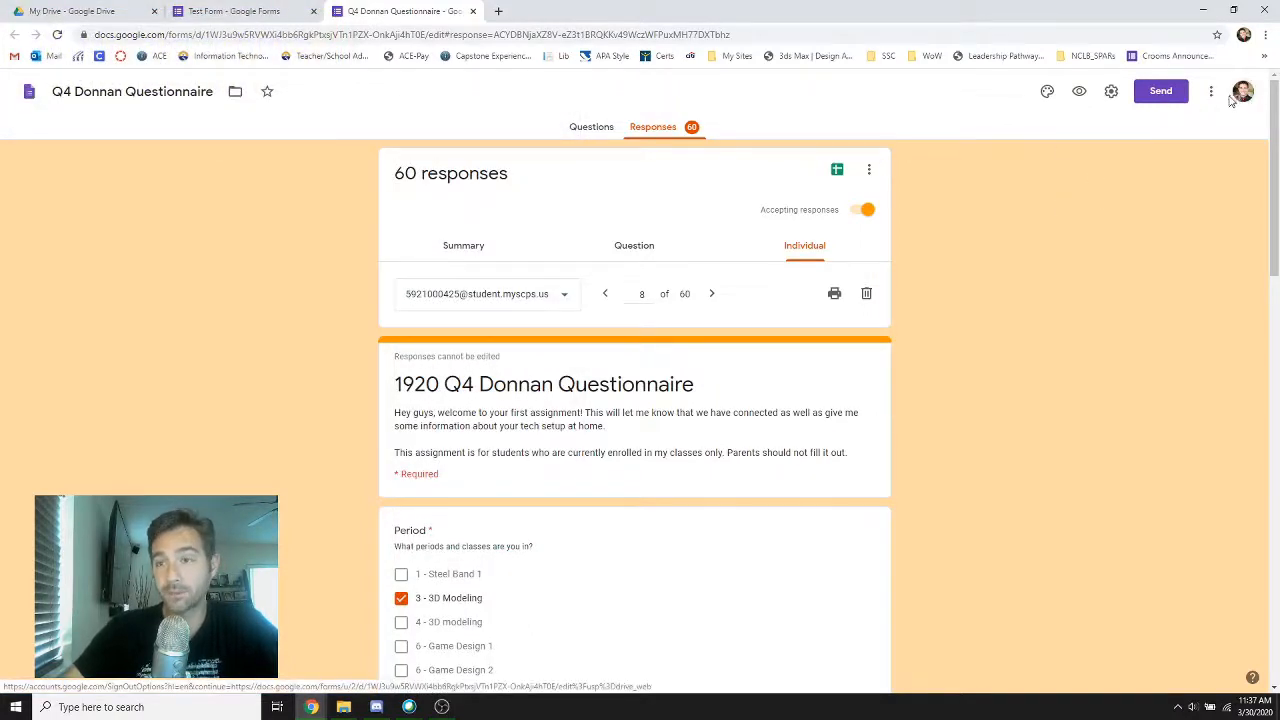
left_click(473, 11)
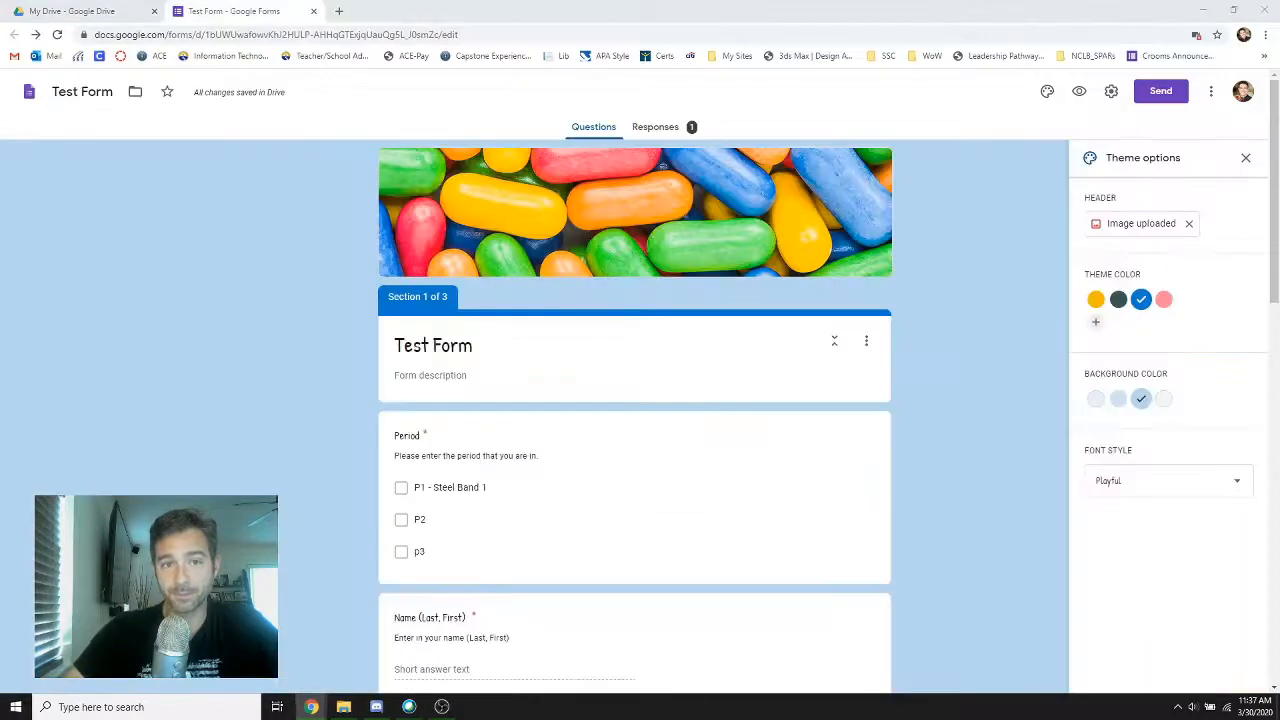
In Test Form's general settings, enable Limit to 1 response, Collect email addresses and Edit after submit
left_click(1111, 93)
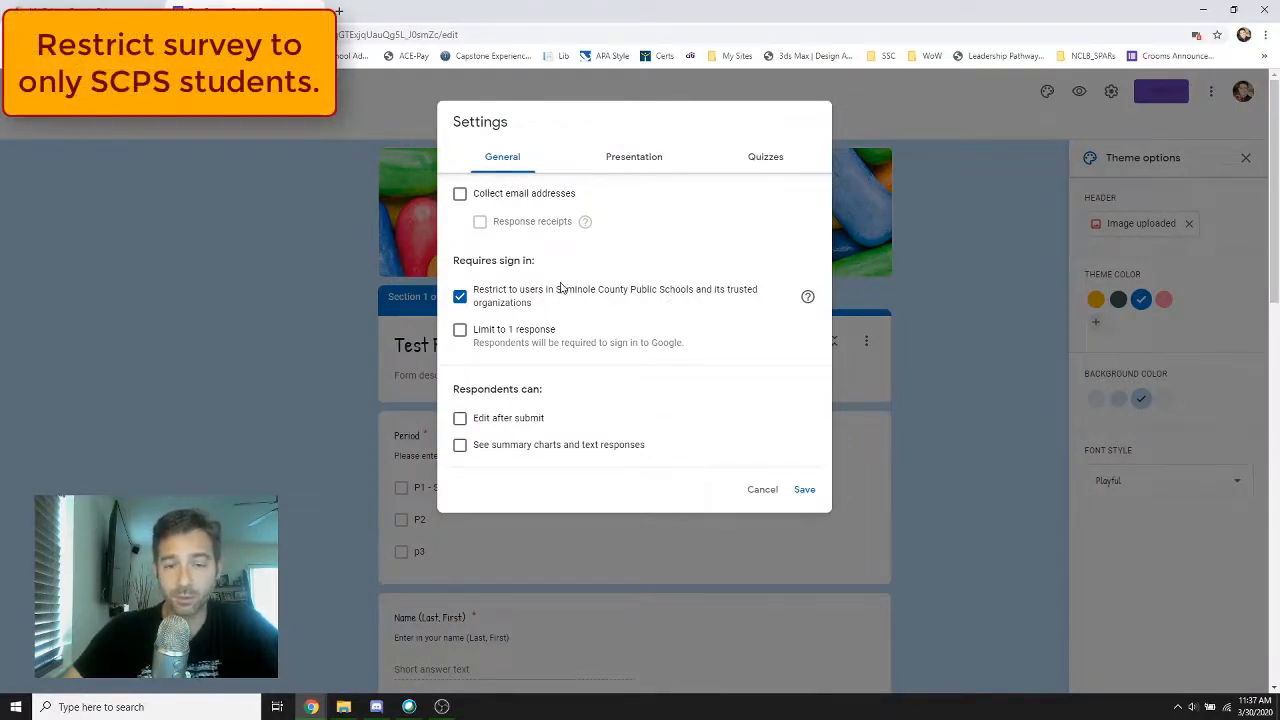
left_click(459, 332)
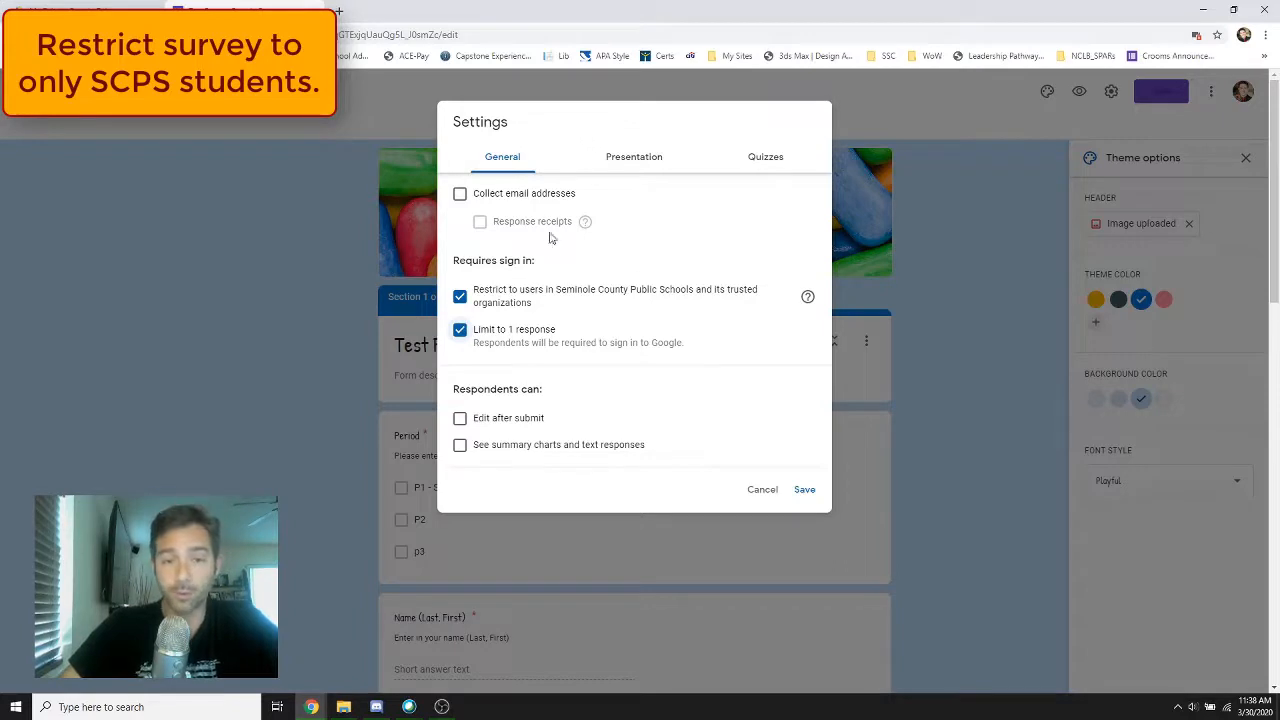
left_click(461, 197)
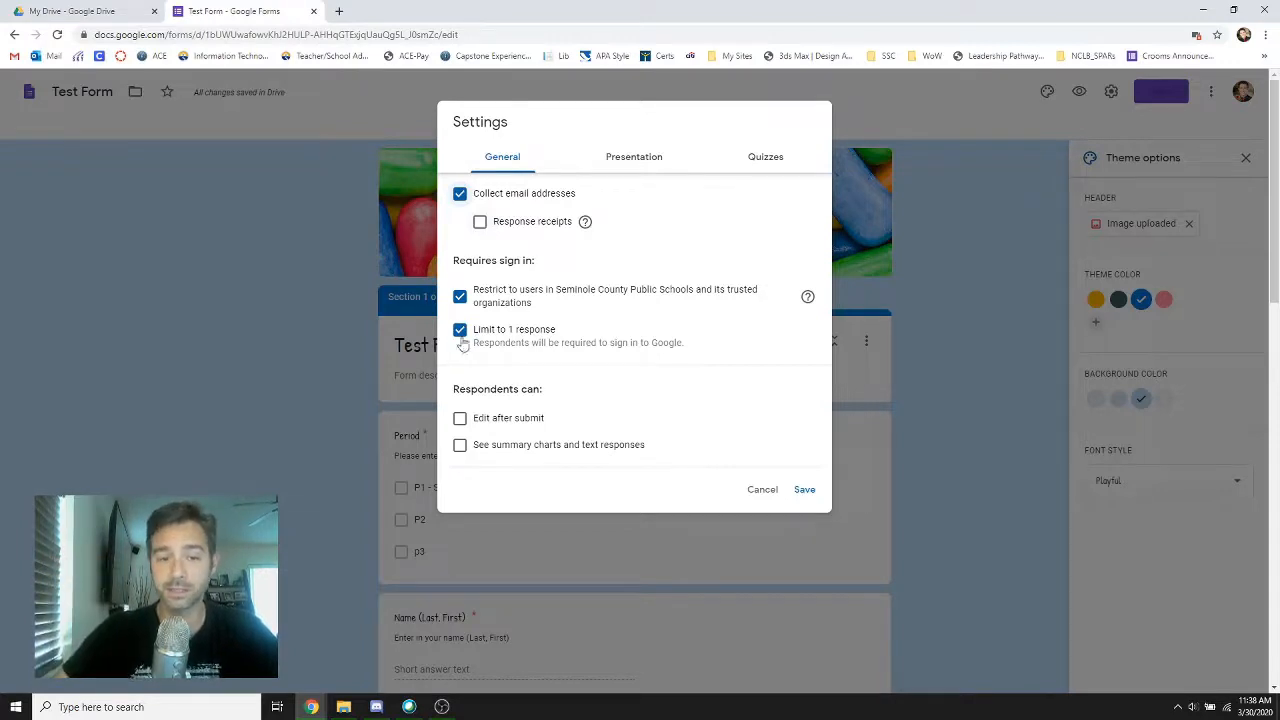
left_click(460, 419)
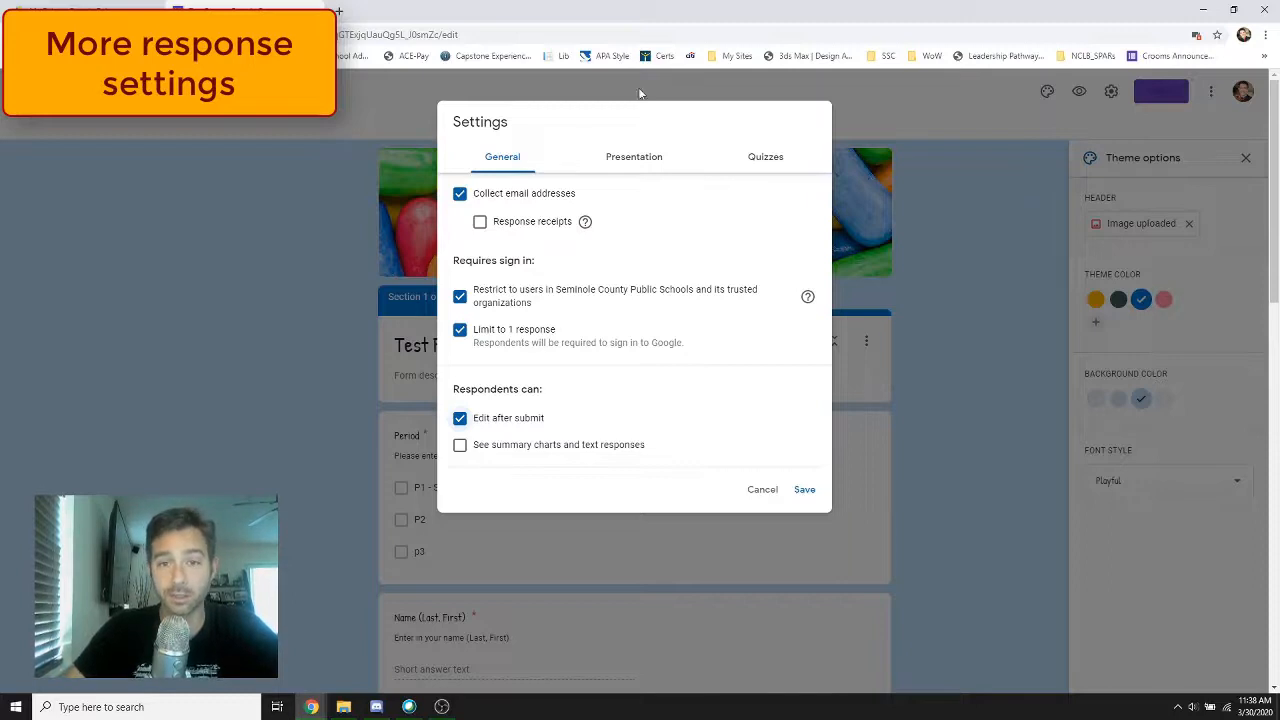
Set the form's confirmation message to "Yay, I can't wait to teach via Webex!" in the presentation settings
left_click(635, 160)
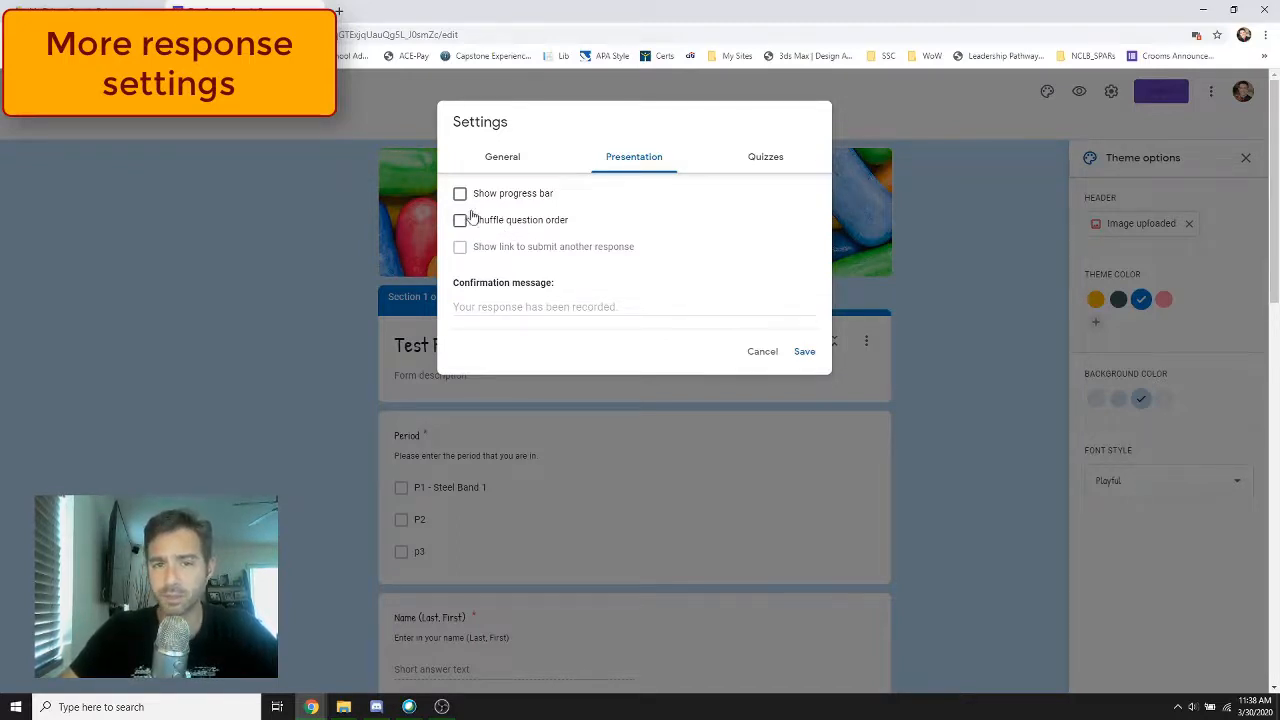
left_click(604, 307)
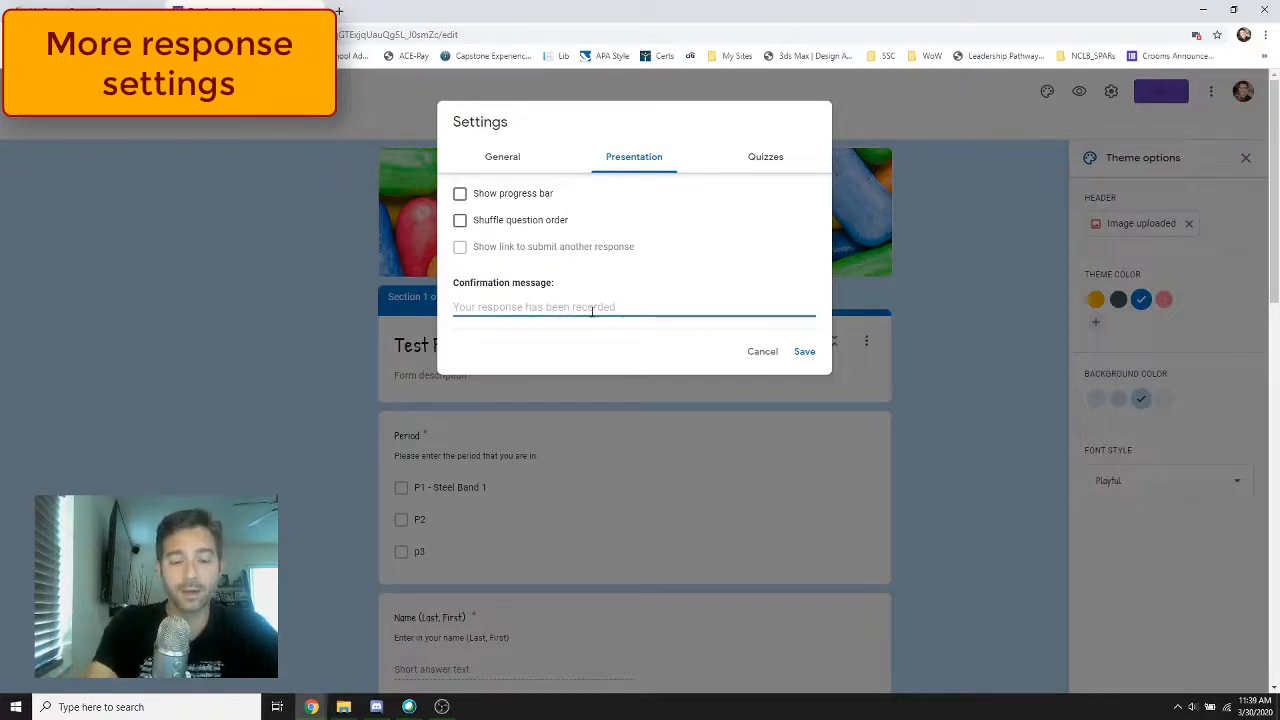
type("Yay, I can't wait")
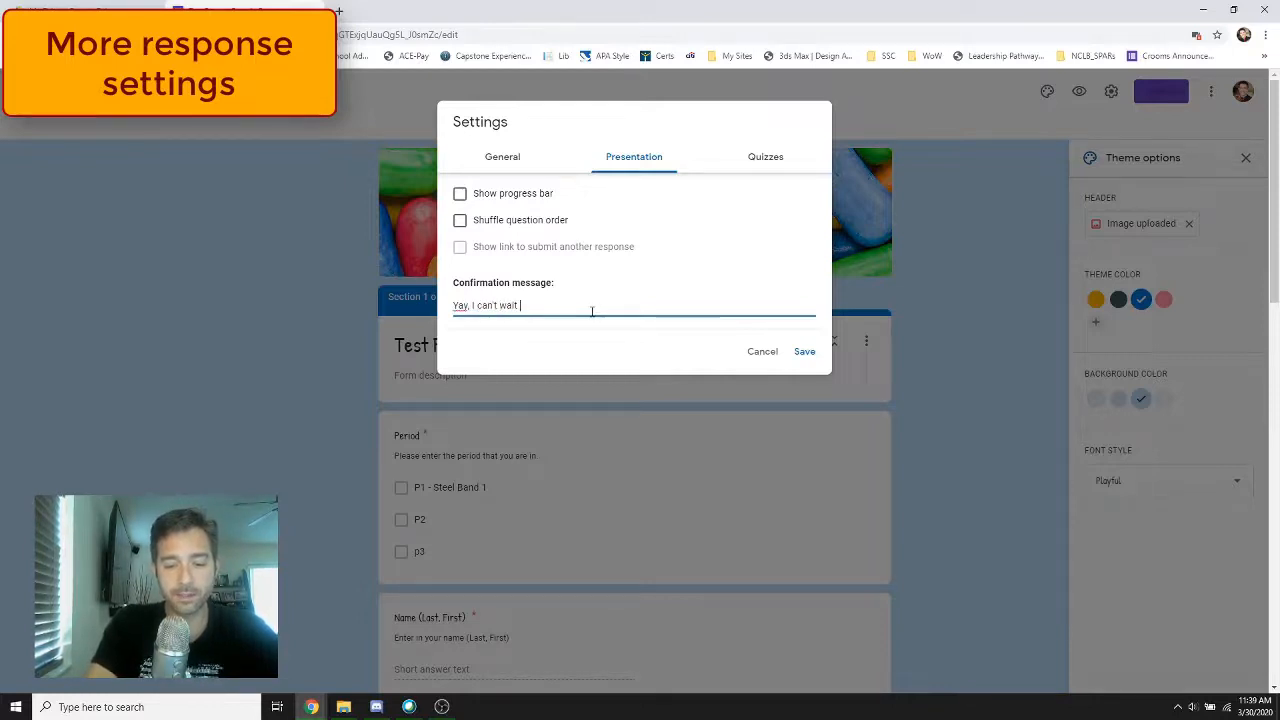
type(" to teach ")
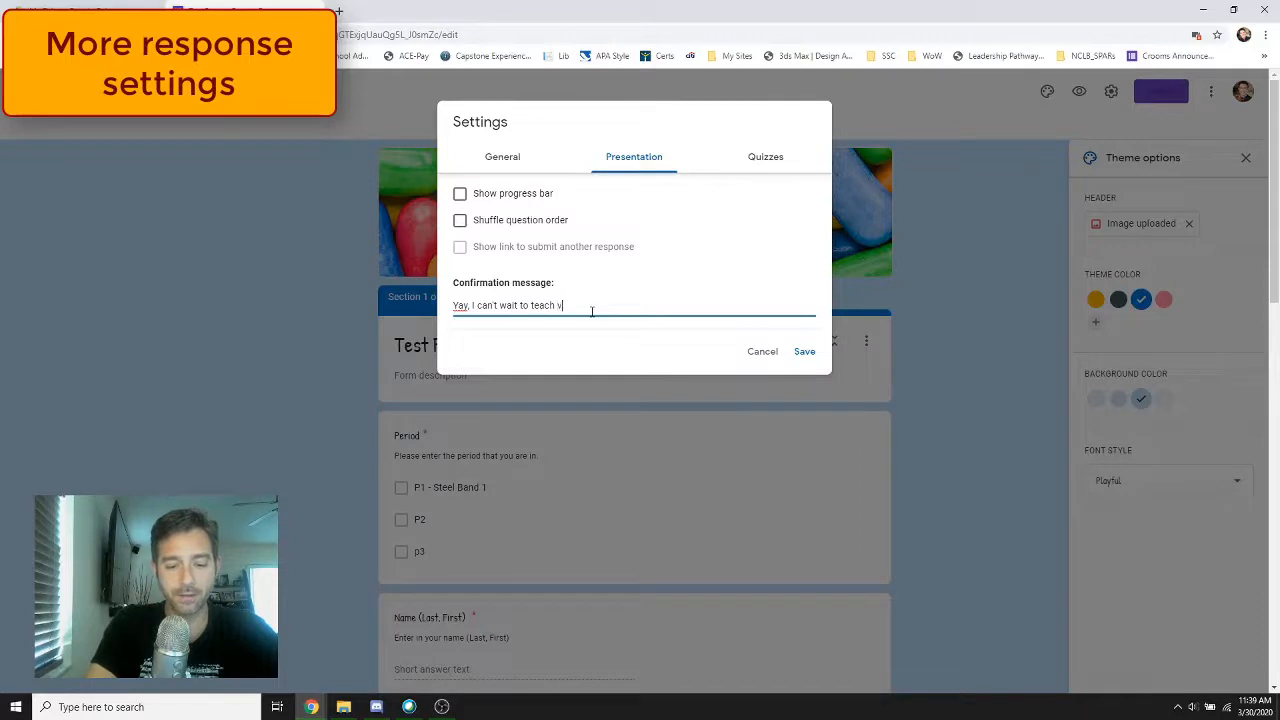
type("via webex!")
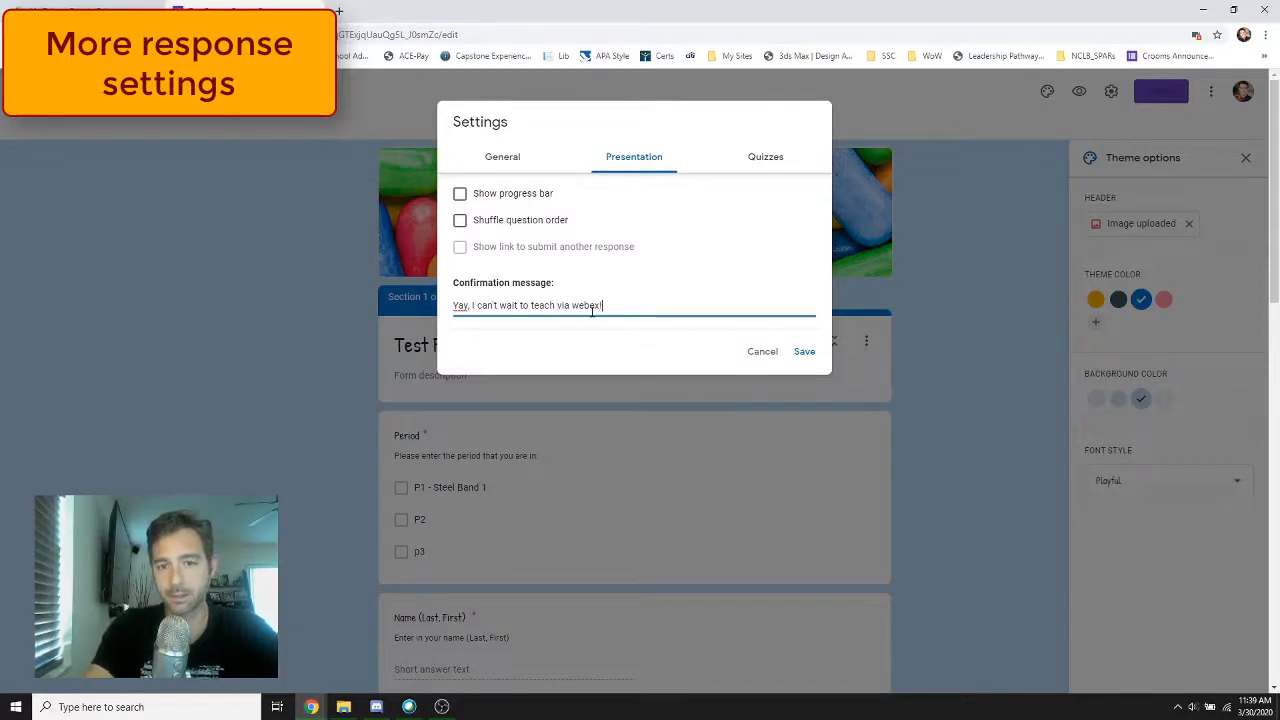
double_click(585, 307)
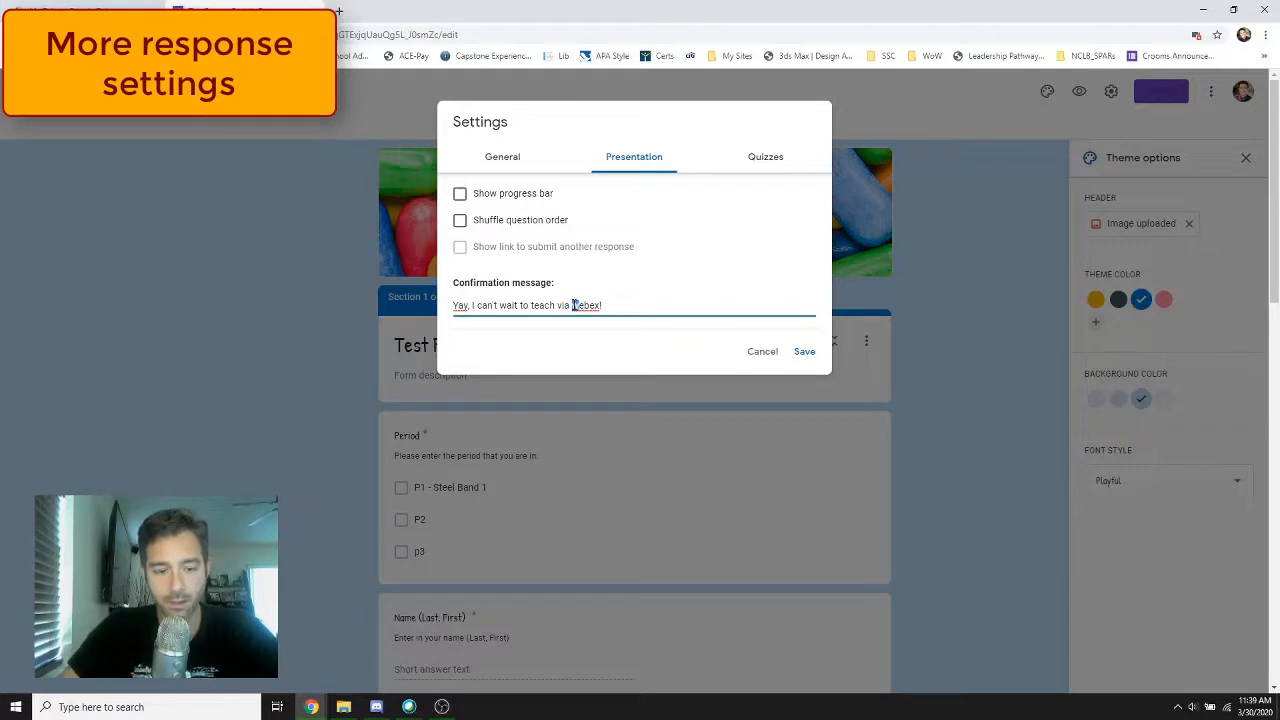
Check the quiz options without turning the form into a quiz, and save the form settings
left_click(762, 160)
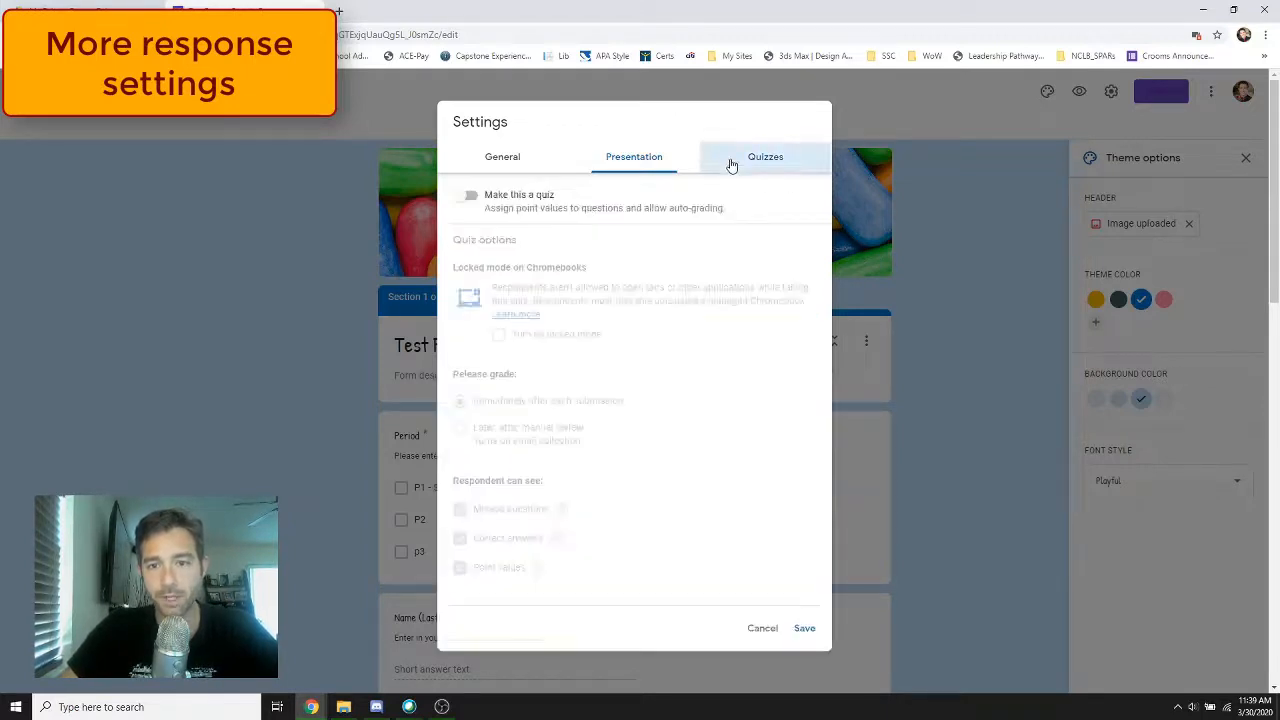
left_click(634, 160)
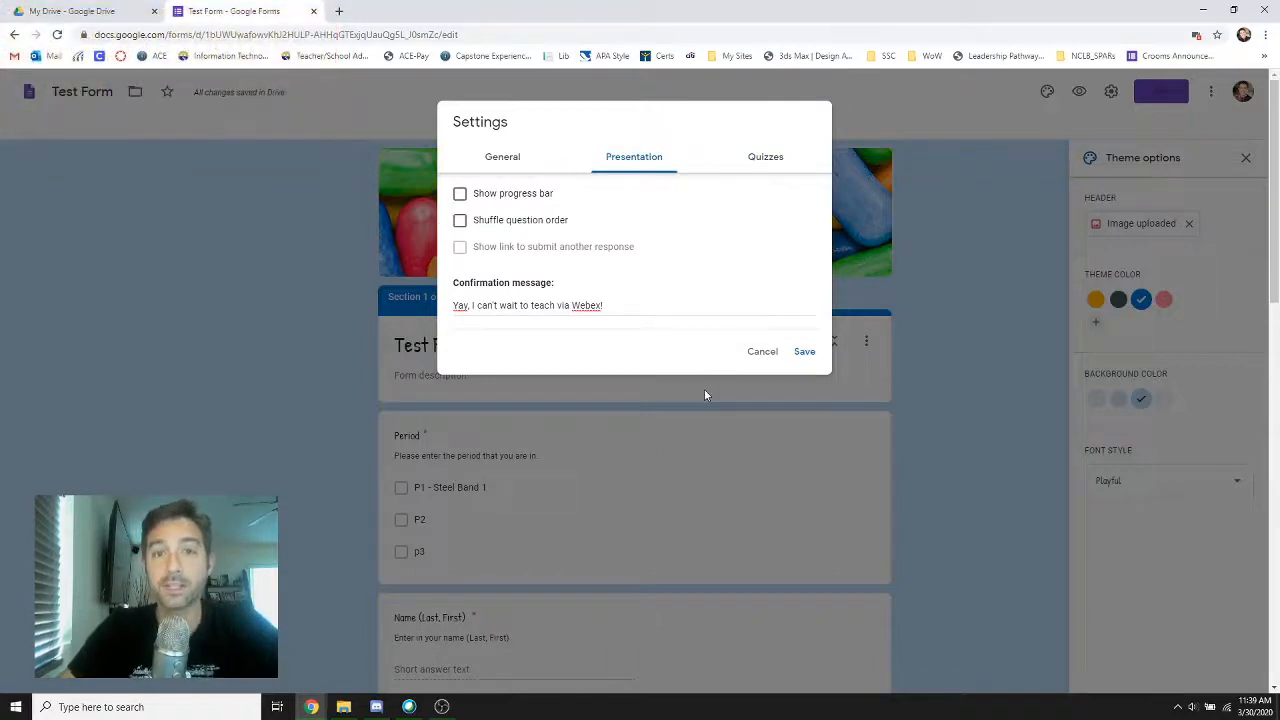
left_click(806, 354)
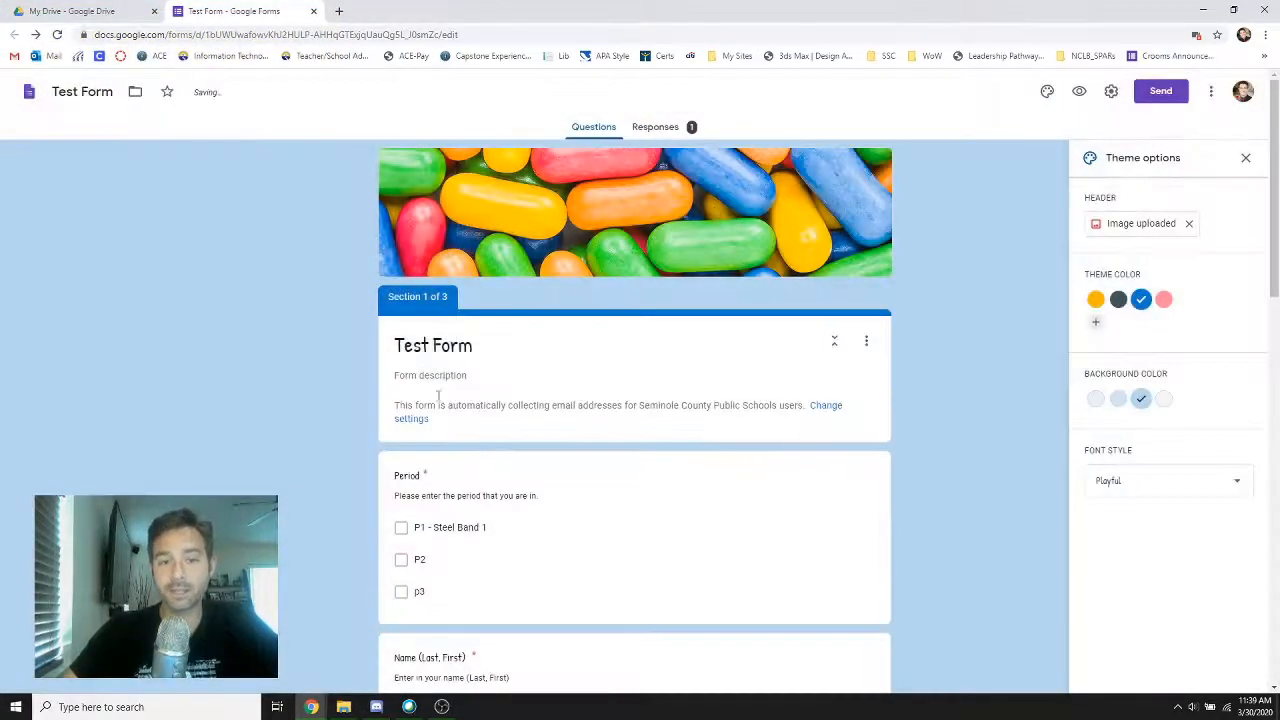
Look over the form's first section with its email collection notice, and open the Test Form responses
scroll(432, 408, "down", 2)
scroll(457, 405, "up", 1)
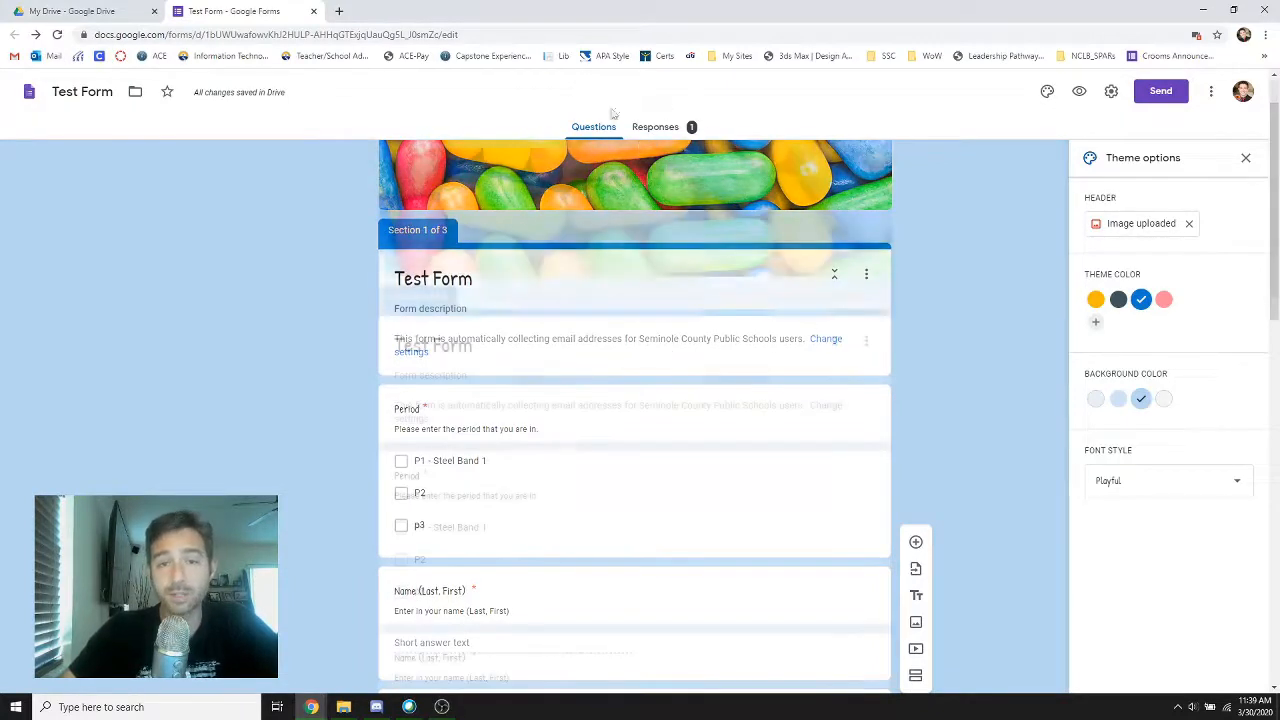
left_click(657, 127)
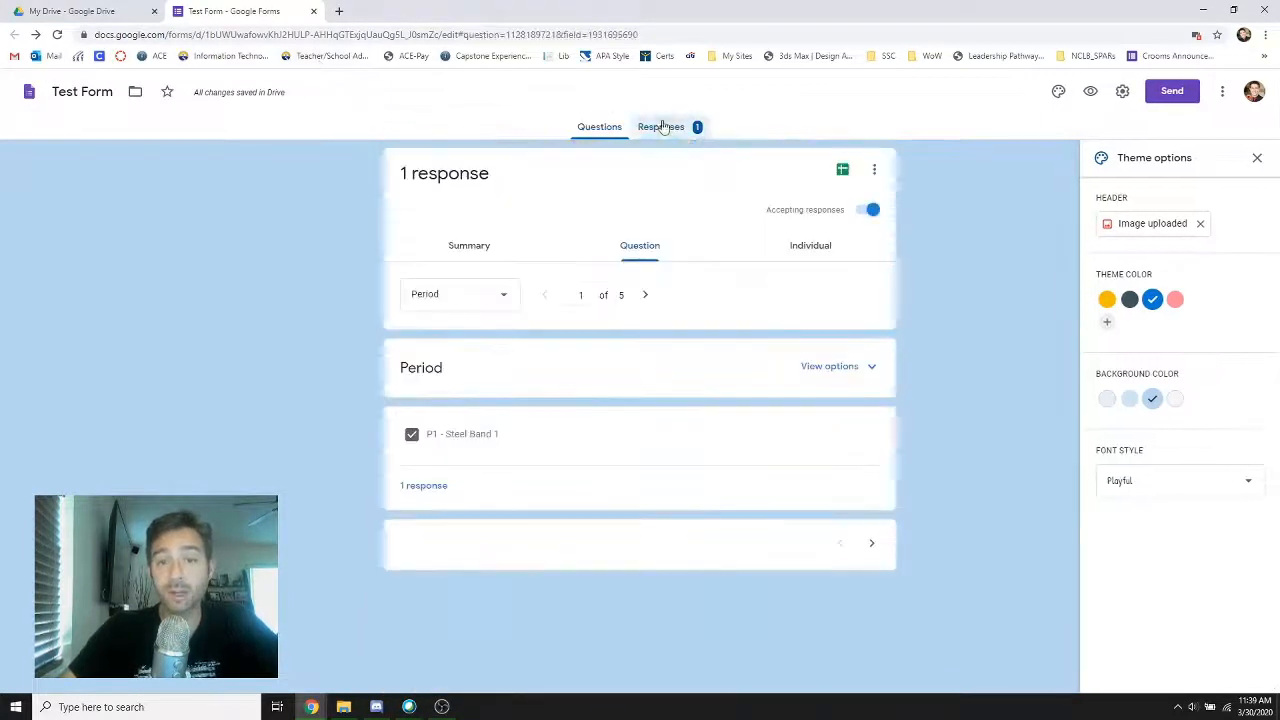
Create a new spreadsheet named Test Form (Responses) from the form's responses and look at the Period answer in it
left_click(843, 172)
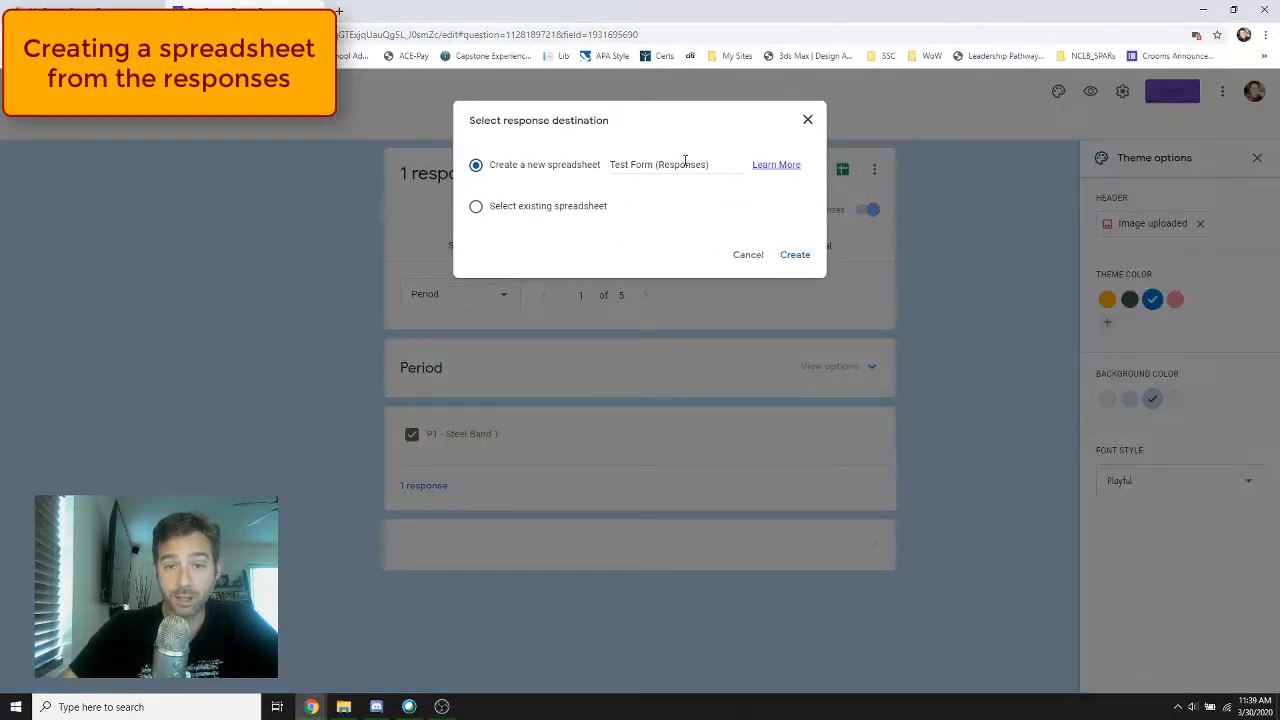
left_click(793, 257)
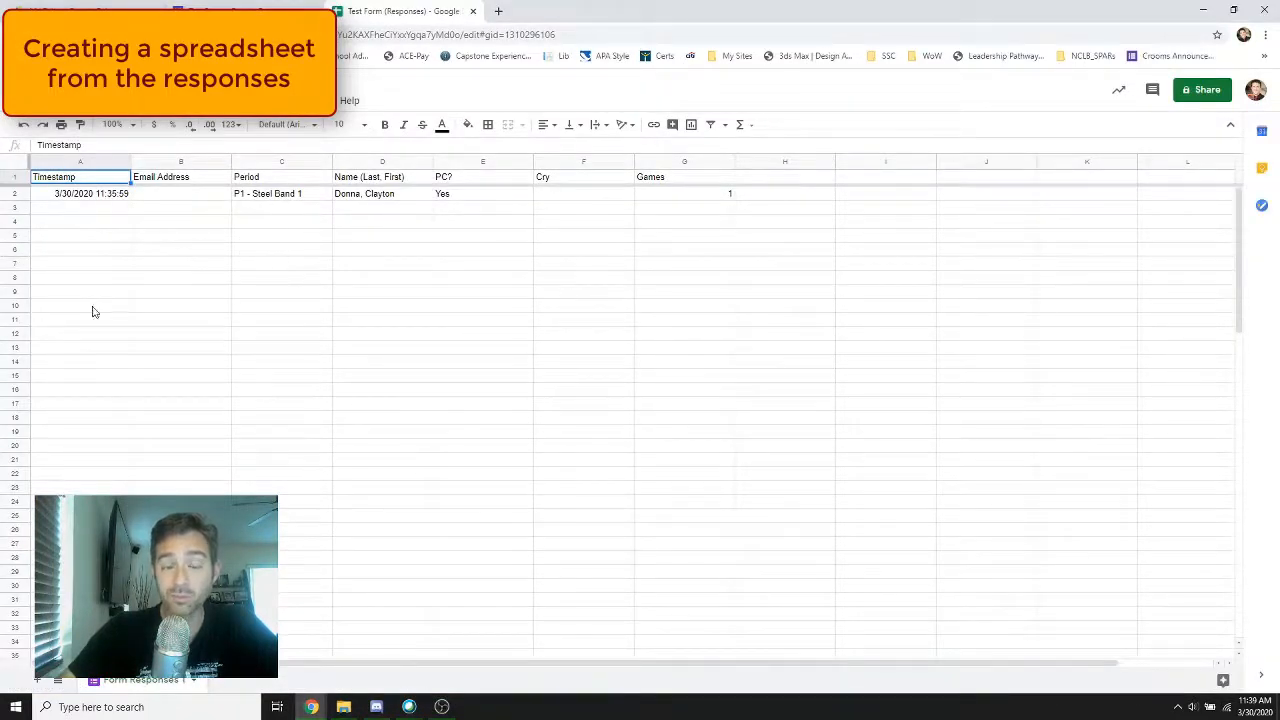
left_click(267, 197)
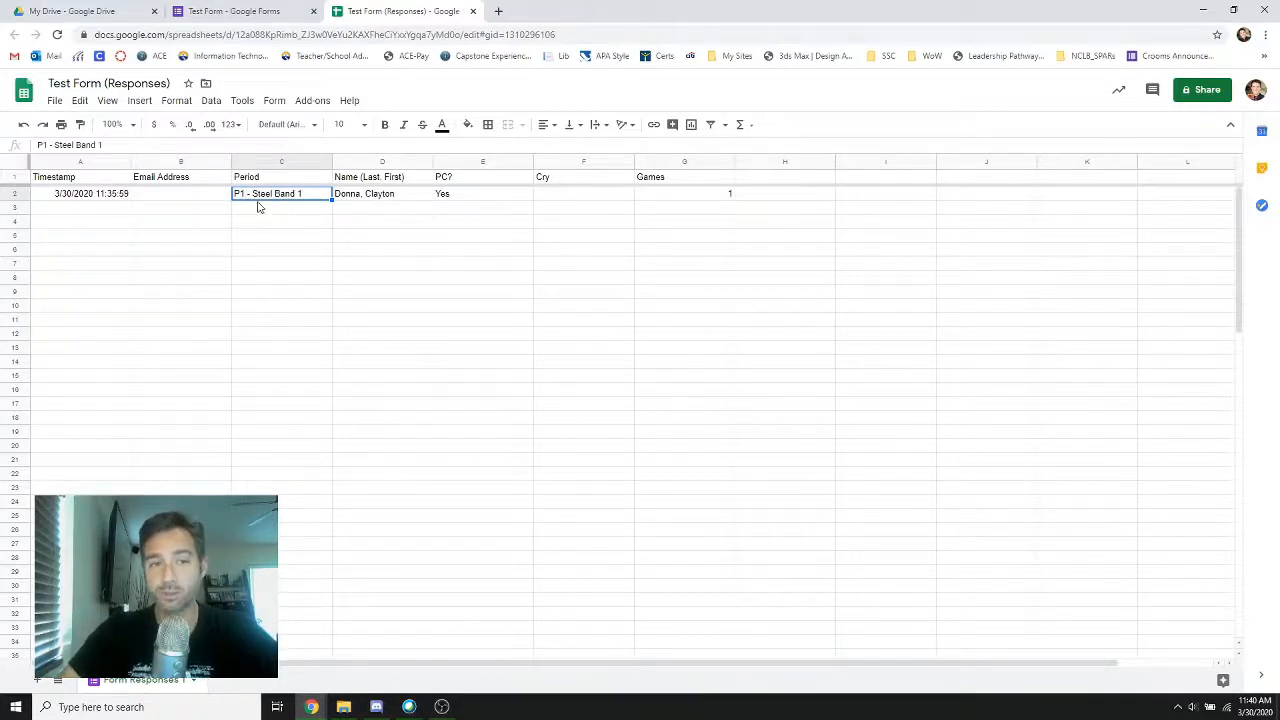
Add a filter to the header row of the response sheet, covering Timestamp through Games
left_click(285, 181)
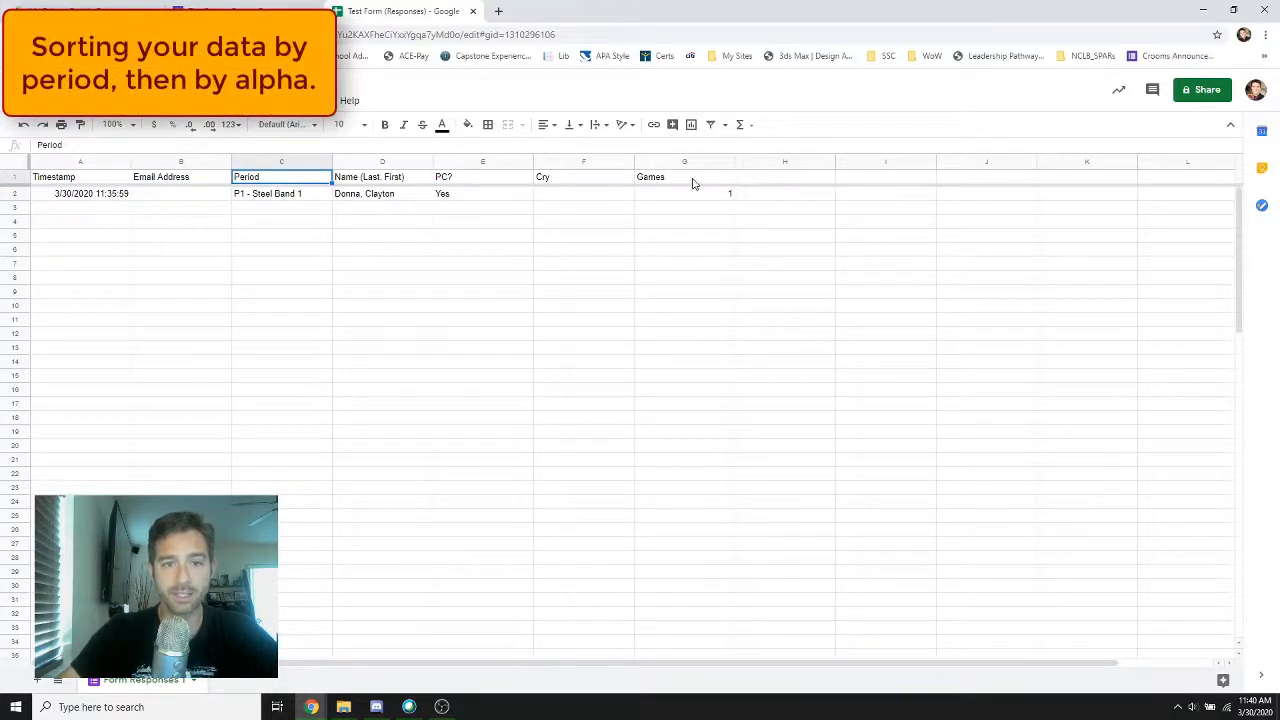
left_click(90, 177)
left_click(704, 181, "shift")
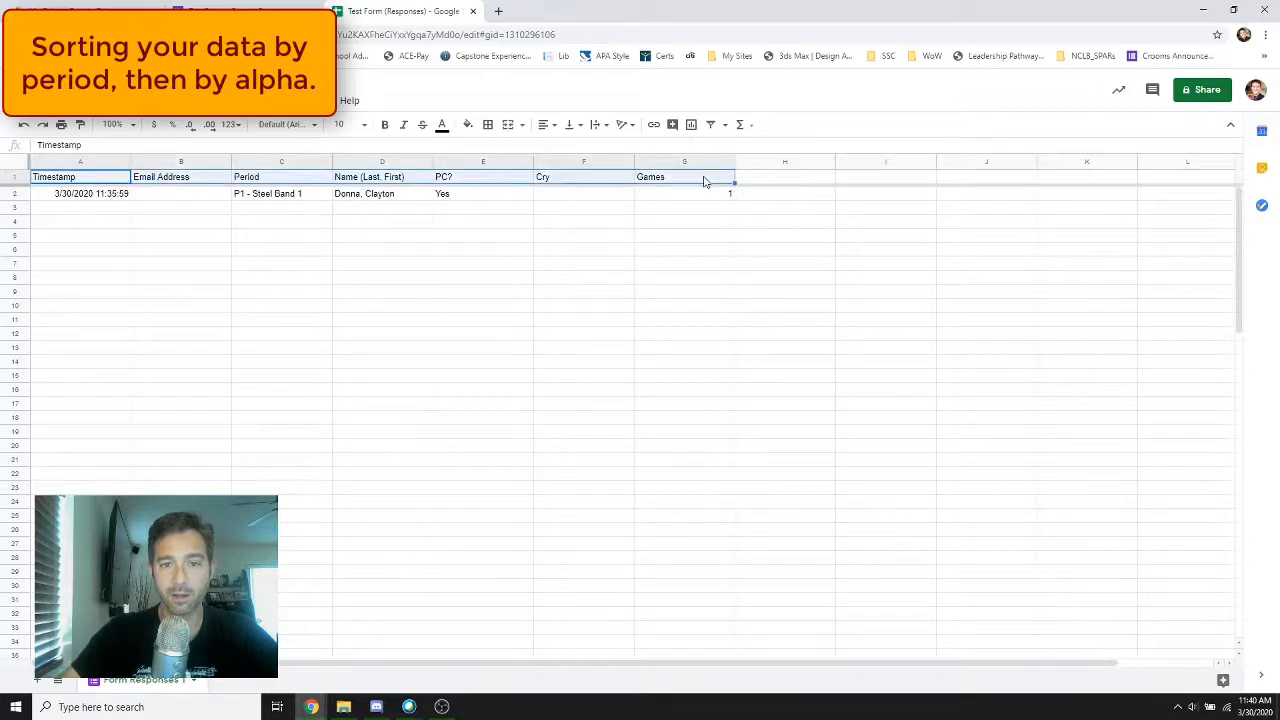
left_click(711, 125)
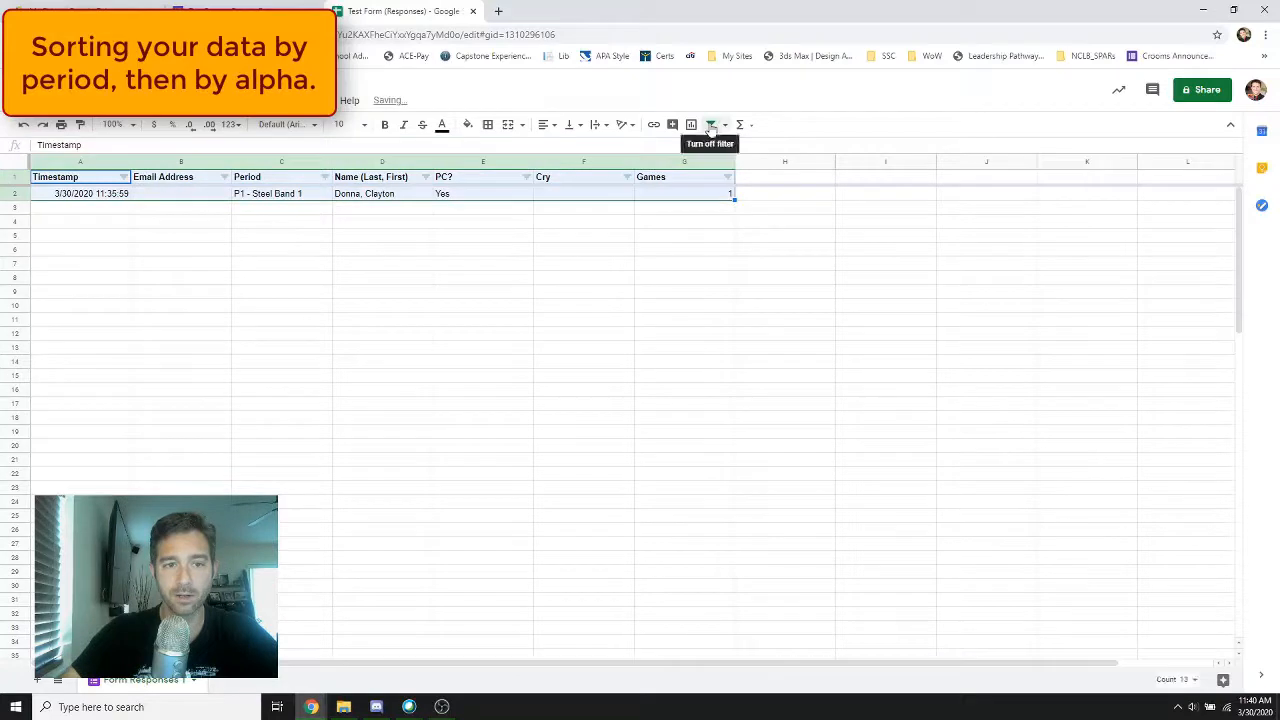
Sort the responses A to Z by Name (Last, First), and add two sample rows below with periods P5 and p5 and student names
left_click(427, 177)
left_click(342, 201)
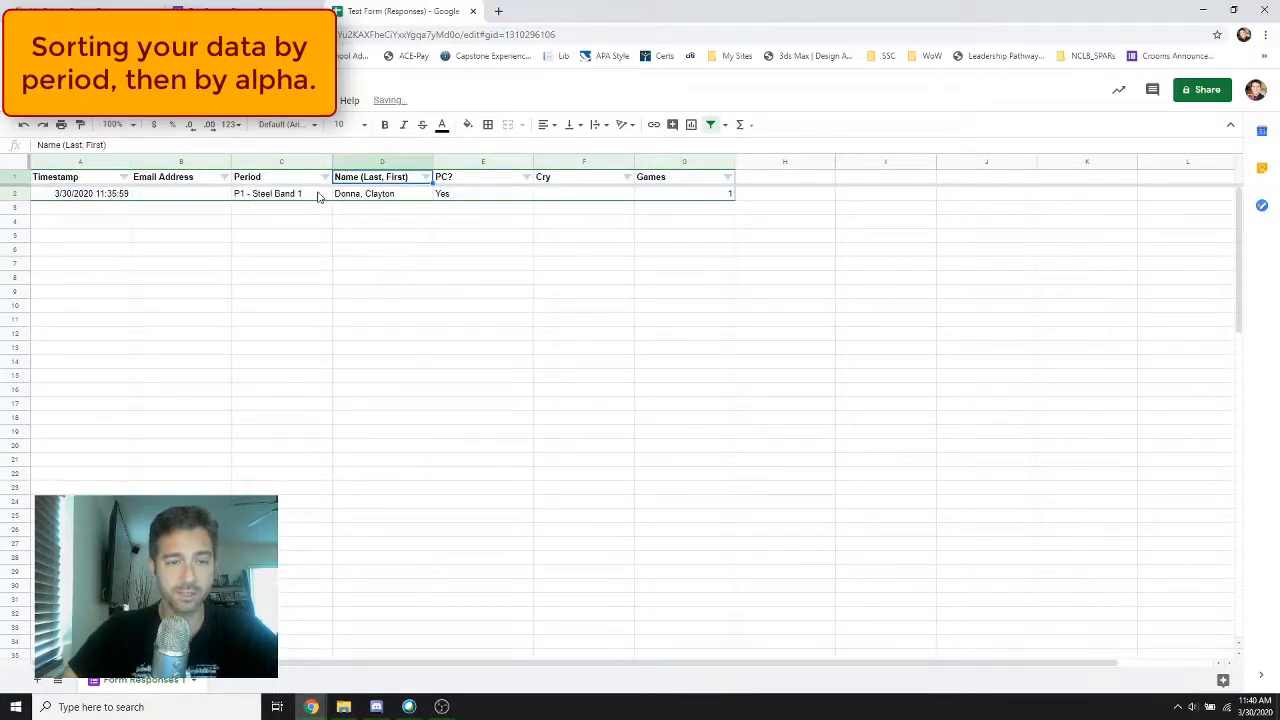
left_click(404, 210)
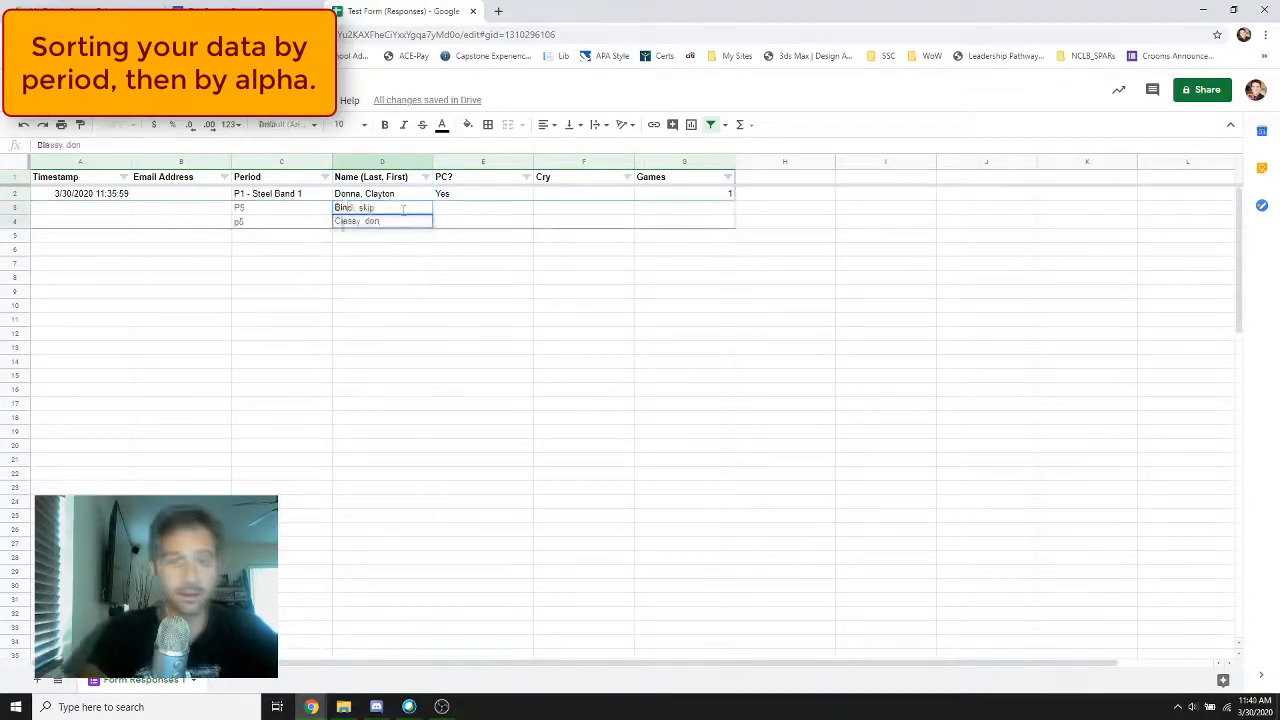
left_click(347, 253)
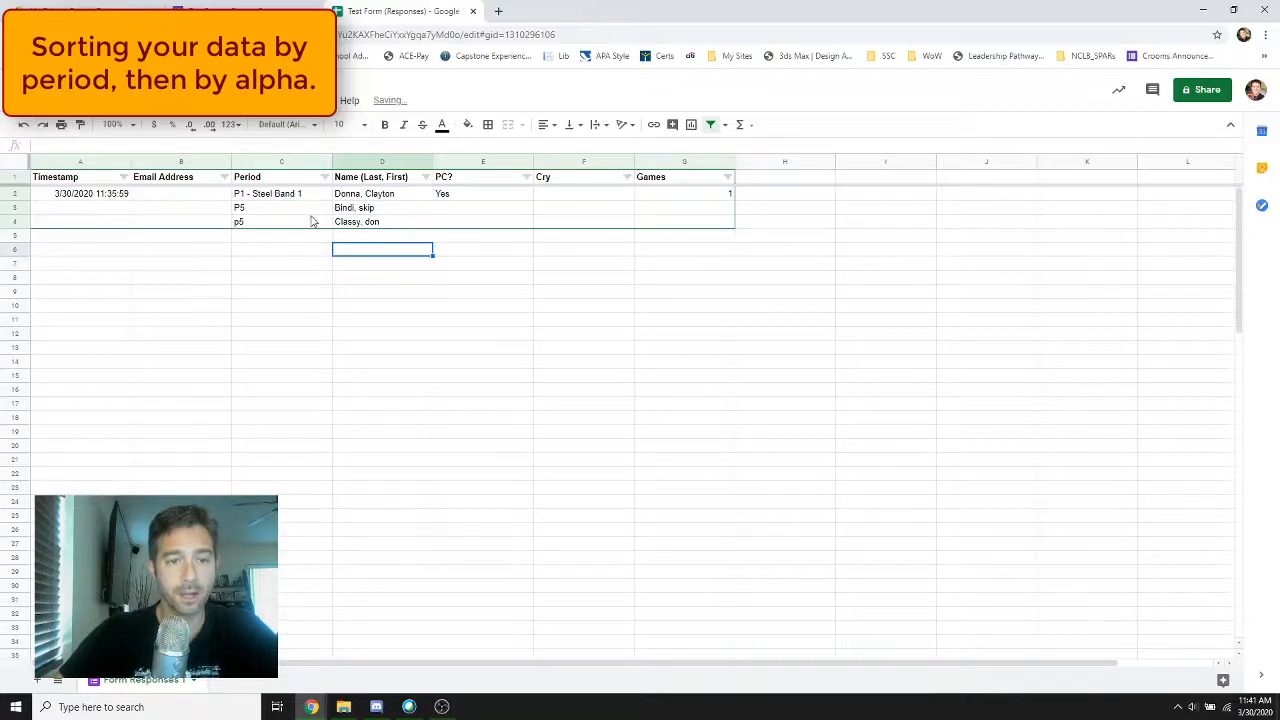
Sort all response rows A to Z by Name (Last, First) first and by Period second, and return to Test Form
left_click(426, 177)
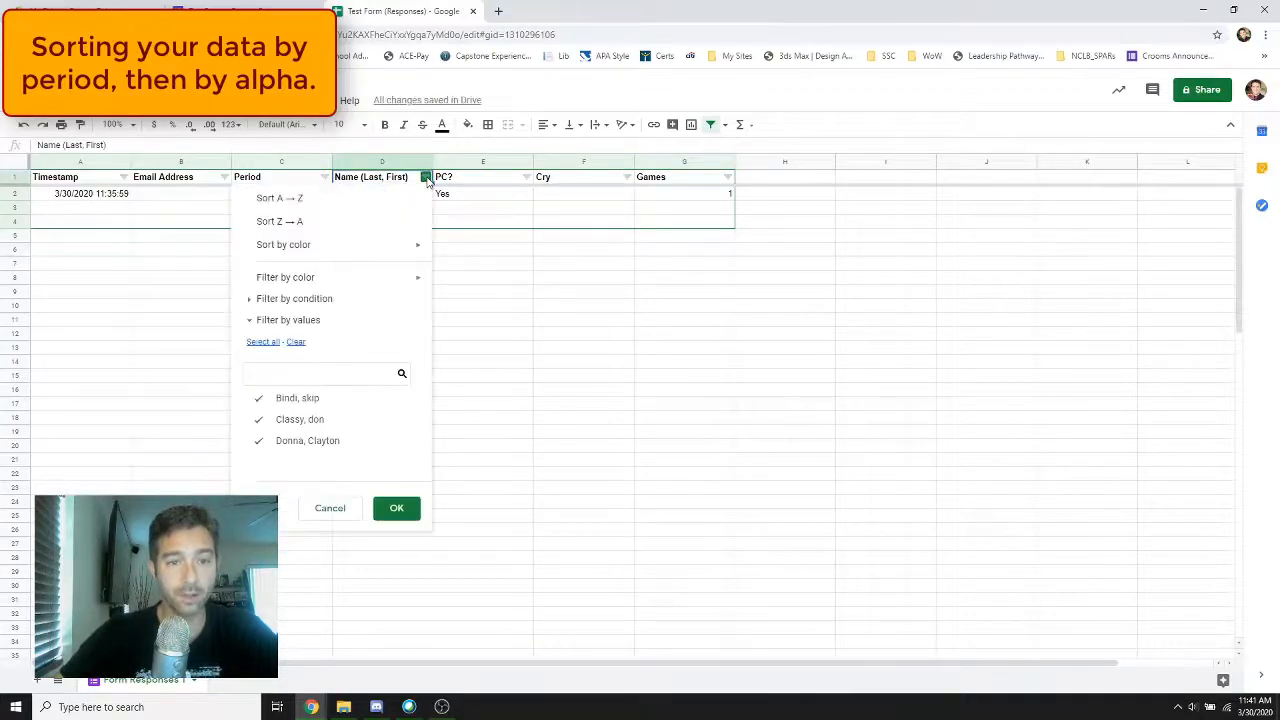
left_click(388, 200)
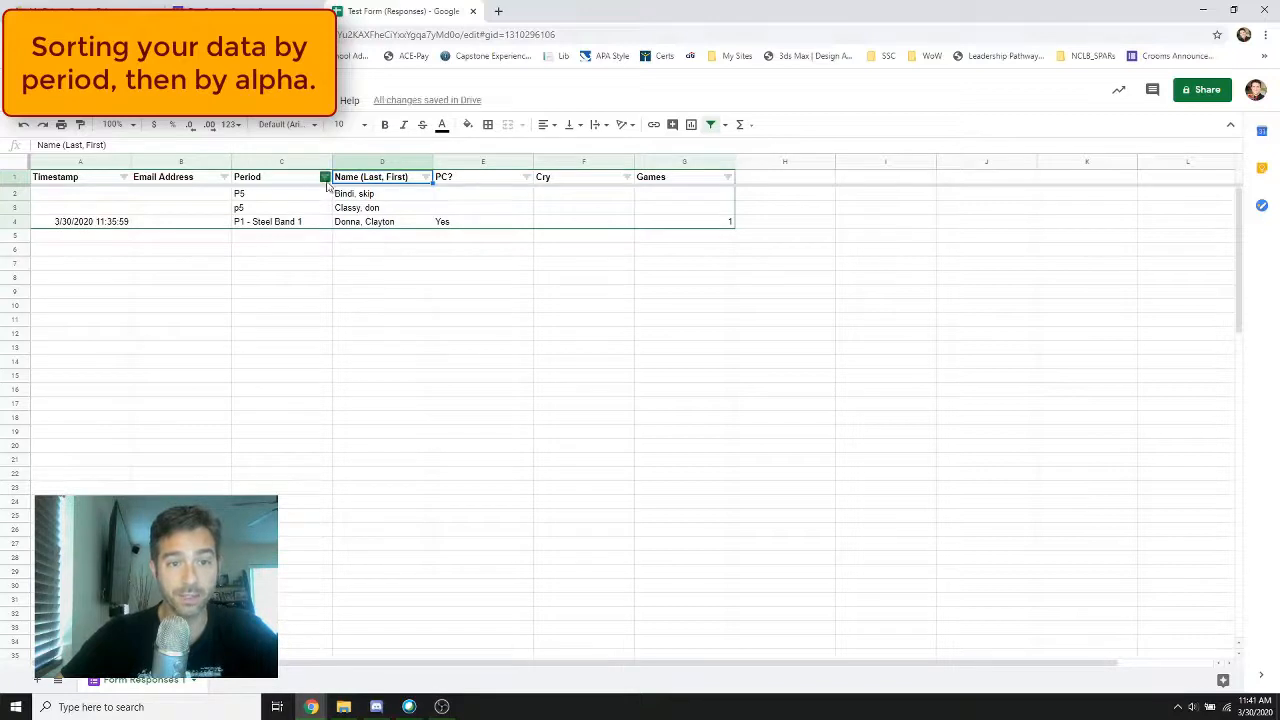
left_click(325, 177)
left_click(271, 199)
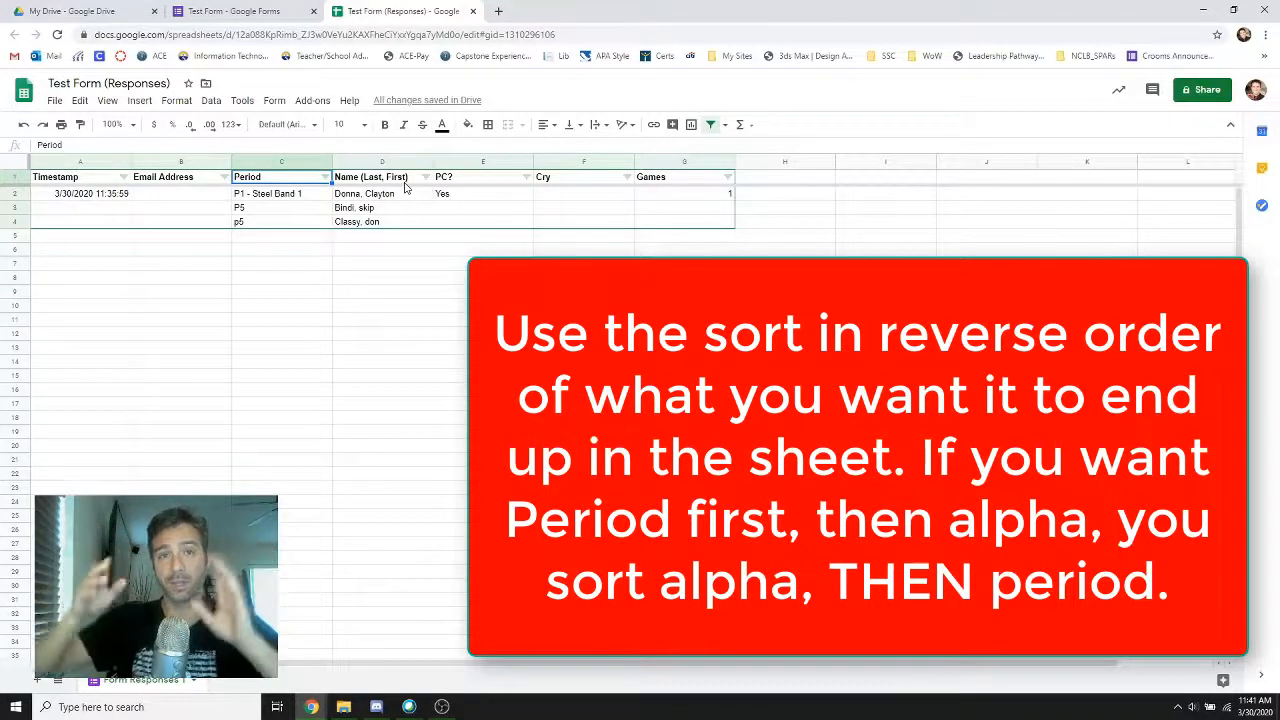
left_click(266, 12)
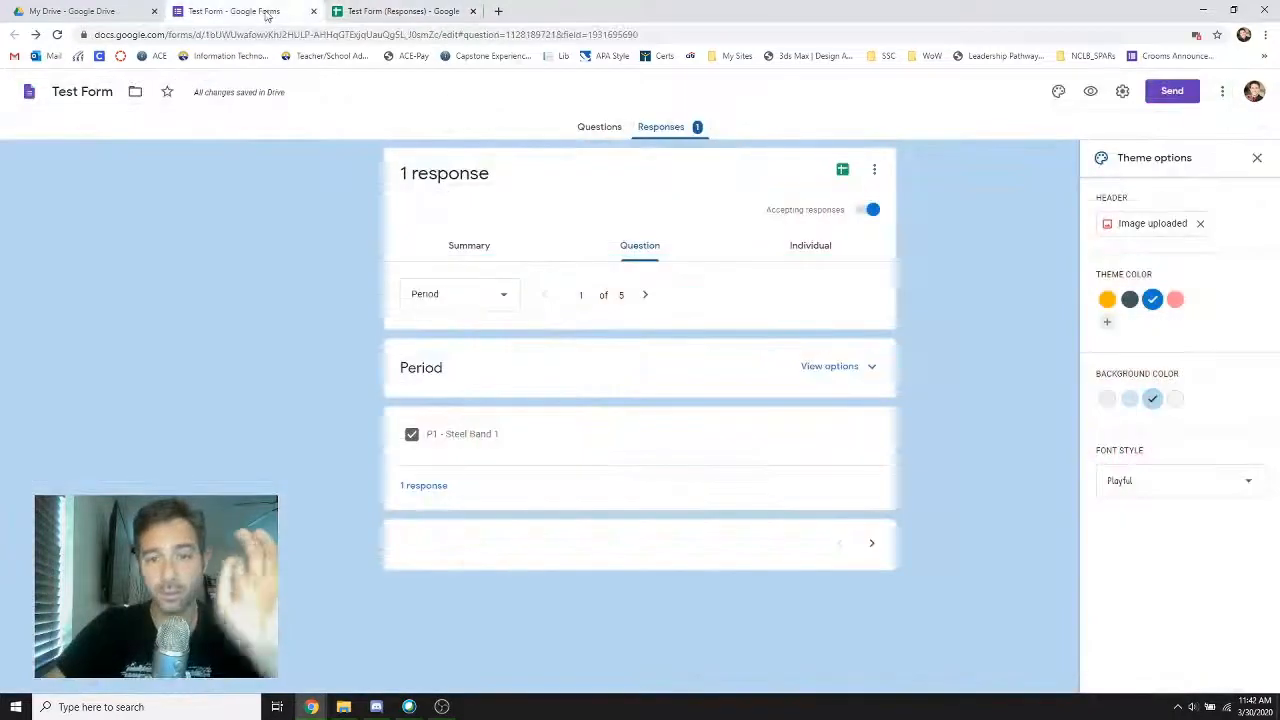